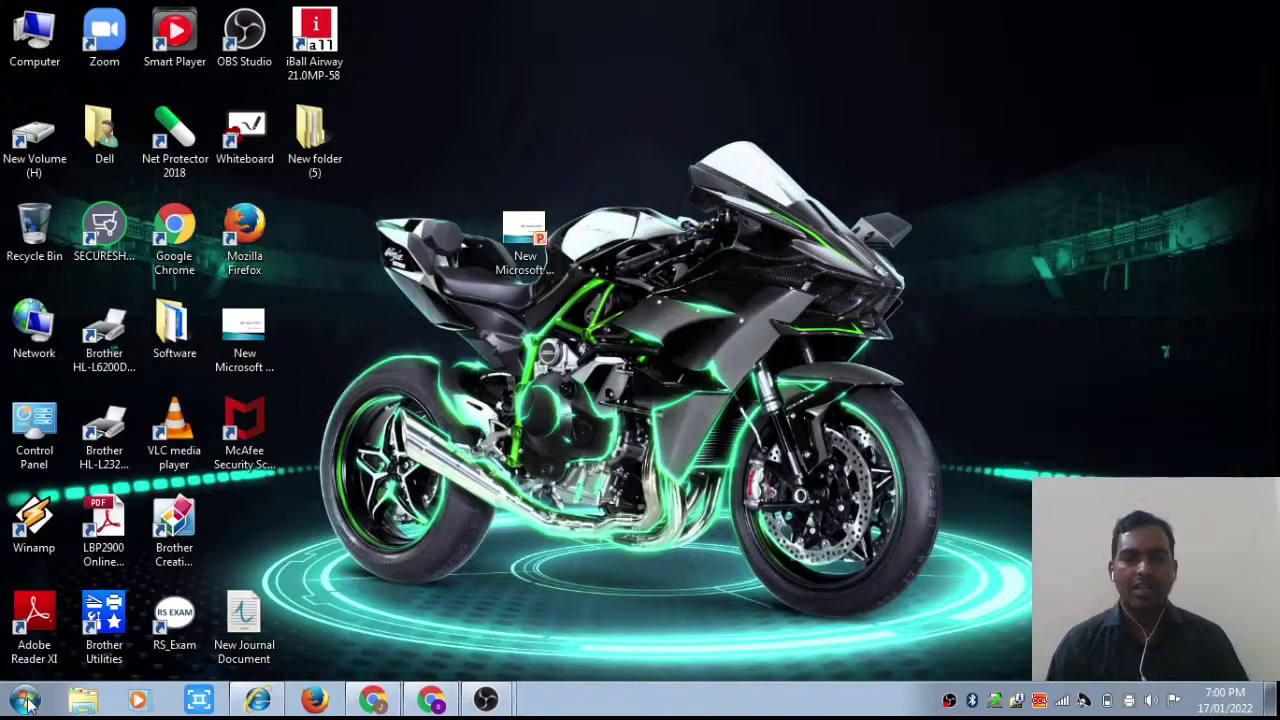
- Open the Start menu and bring up the full All Programs folder list
left_click(28, 703)
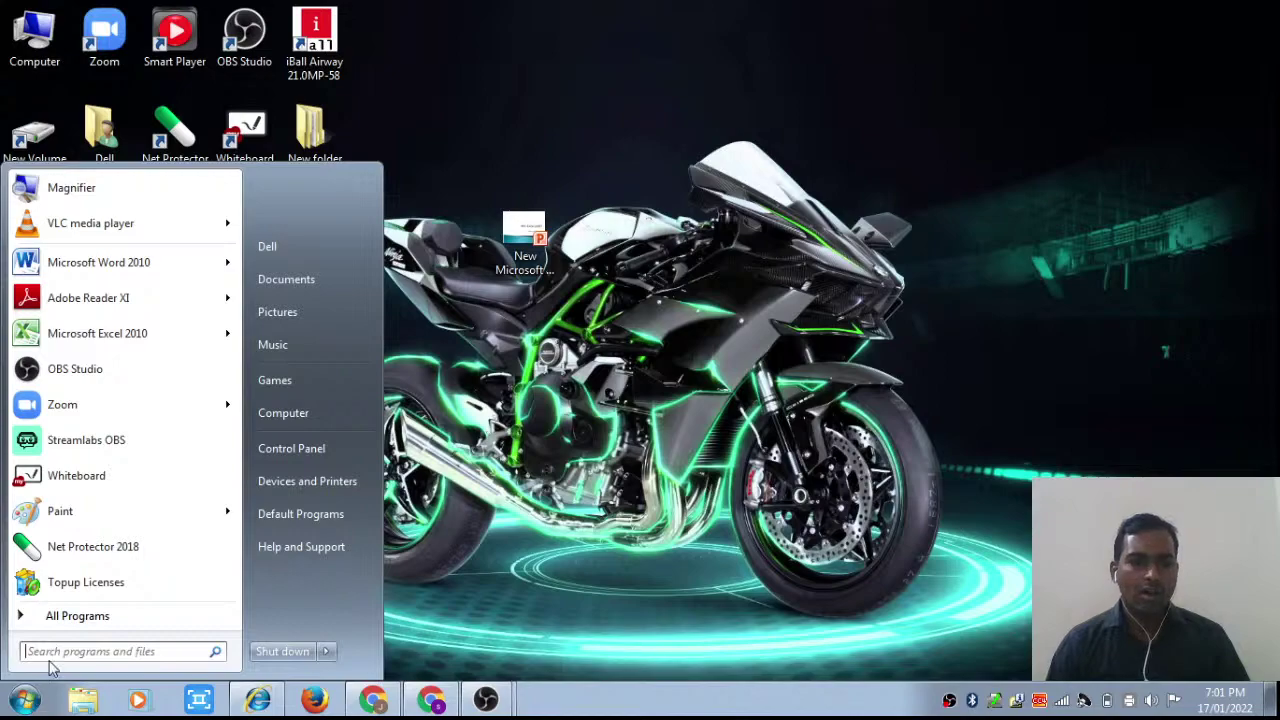
left_click(62, 620)
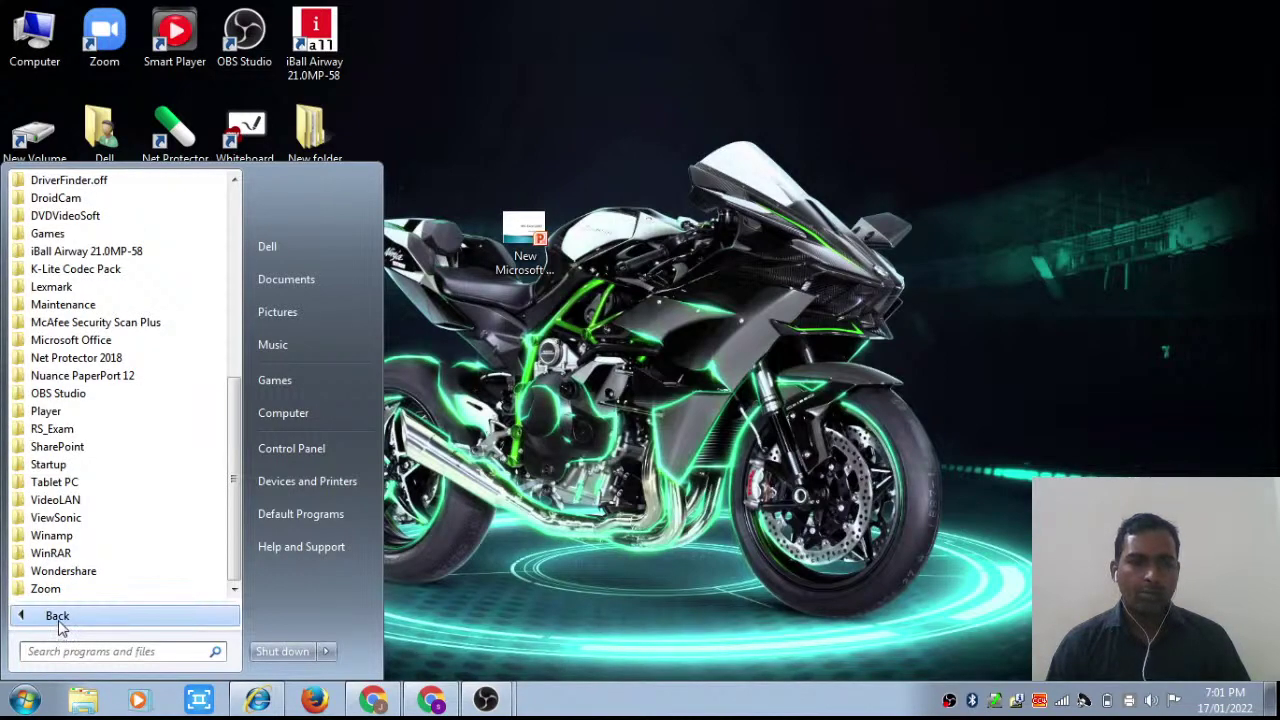
left_click(62, 622)
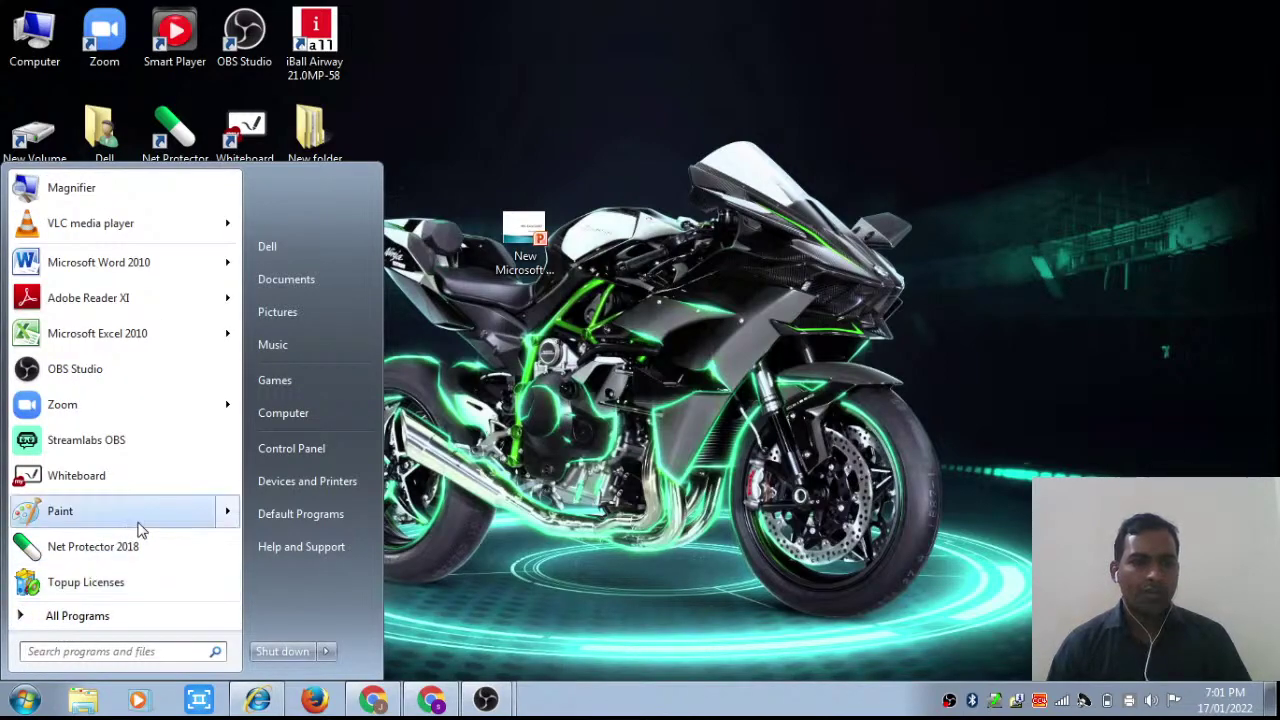
mouse_move(140, 520)
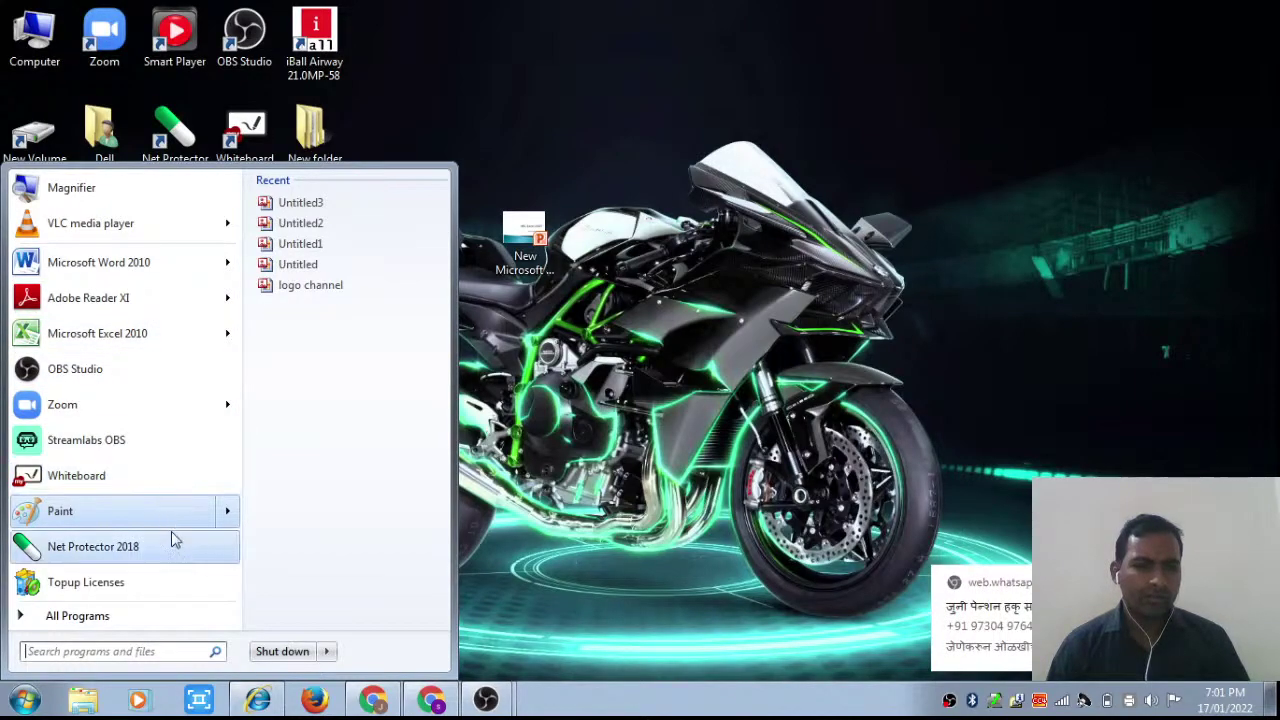
left_click(130, 624)
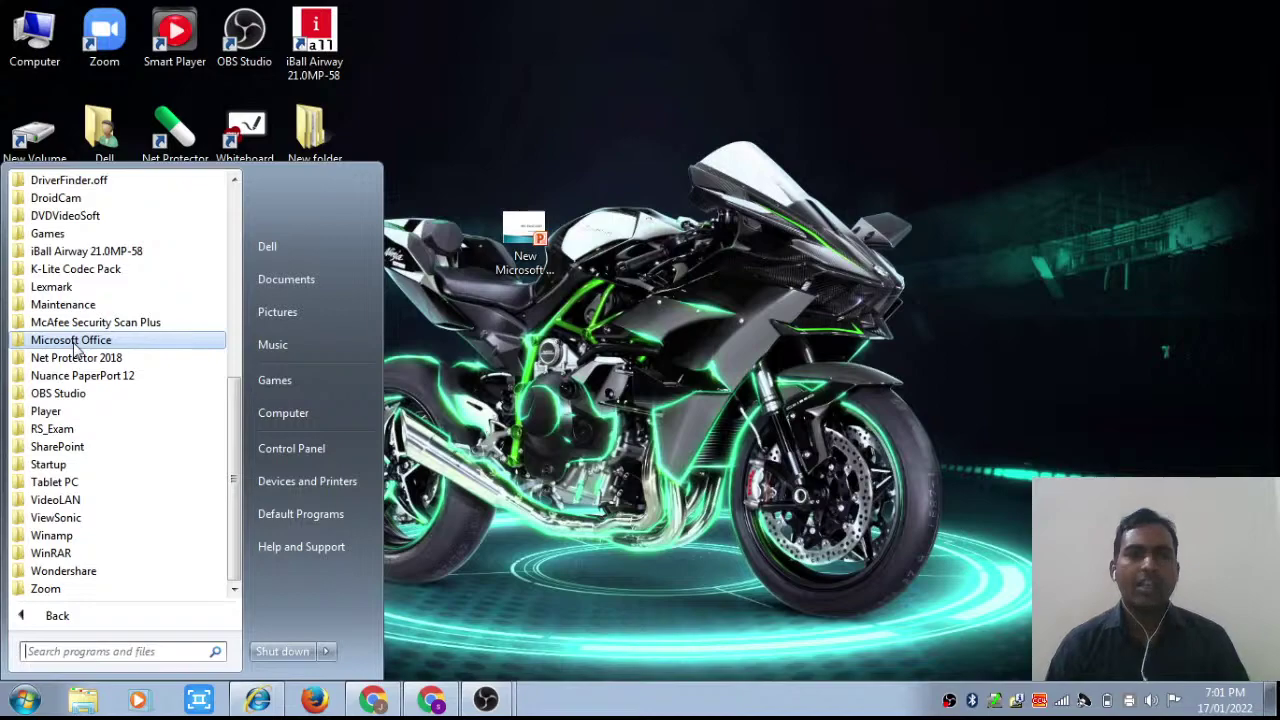
- Launch Microsoft Excel 2010 from the Microsoft Office folder in All Programs
left_click(76, 341)
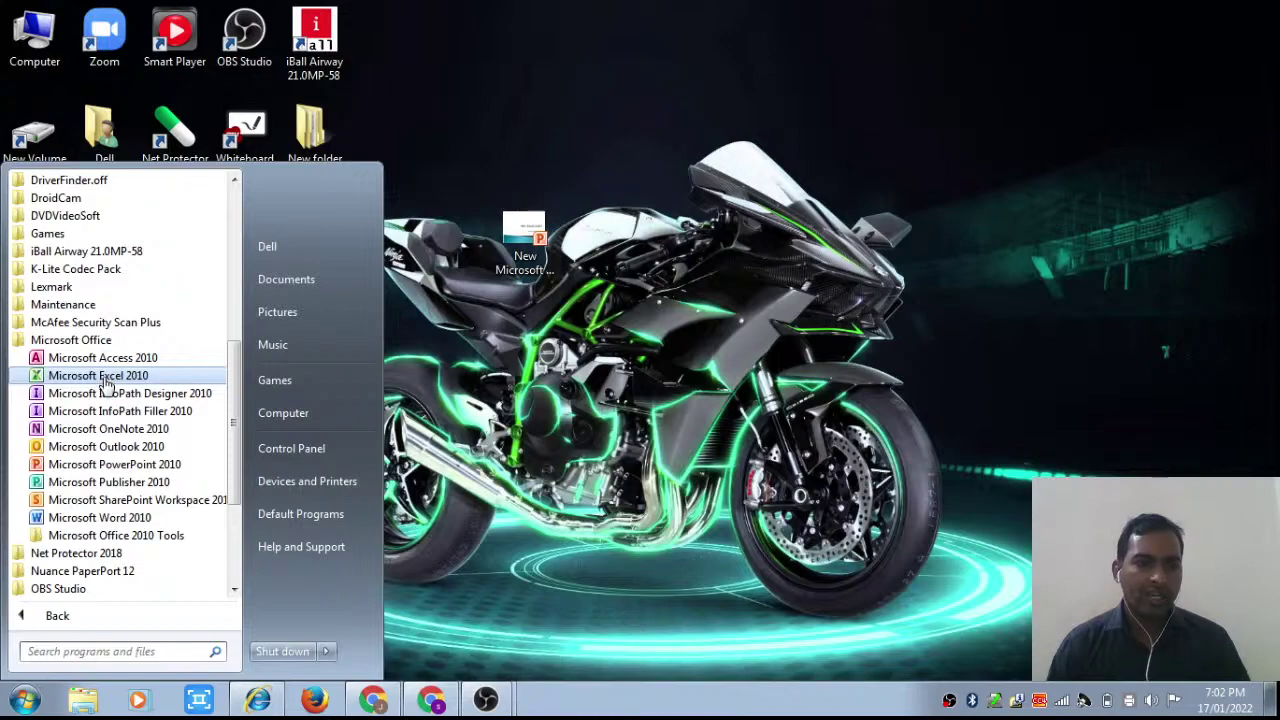
left_click(106, 385)
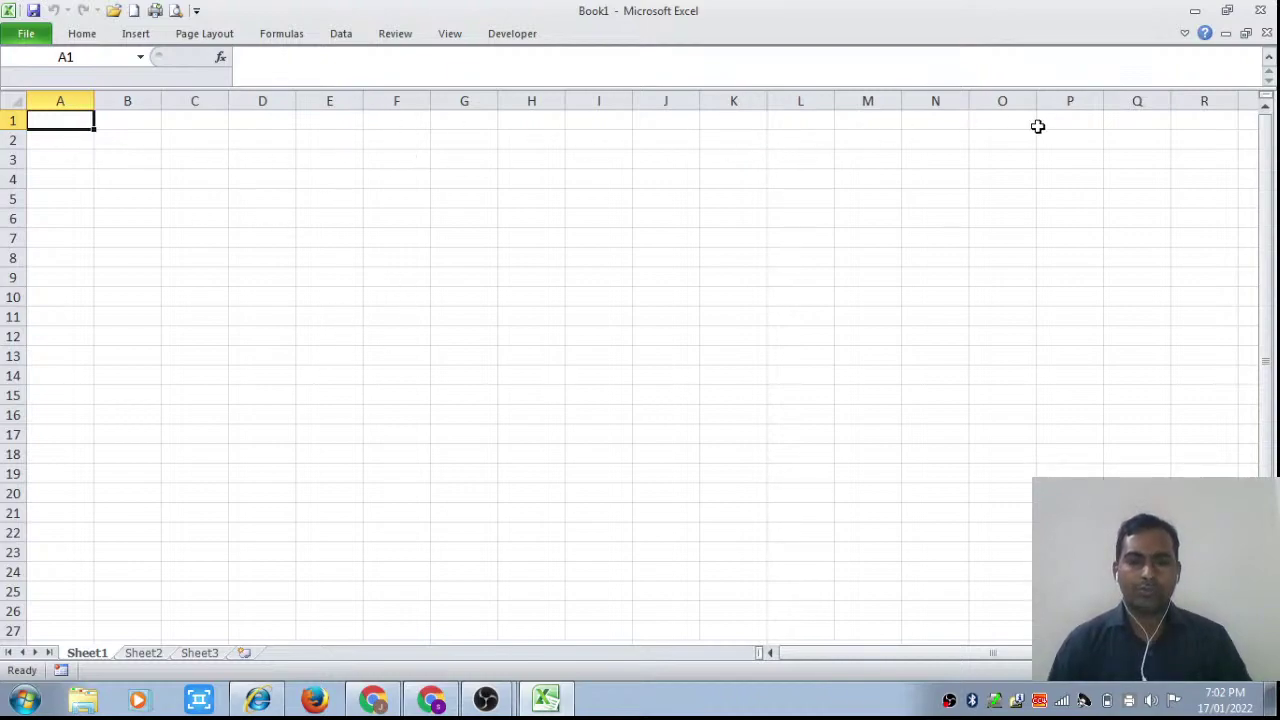
- Enter the label 'Cell' in cell B3 and move to D3
left_click(141, 162)
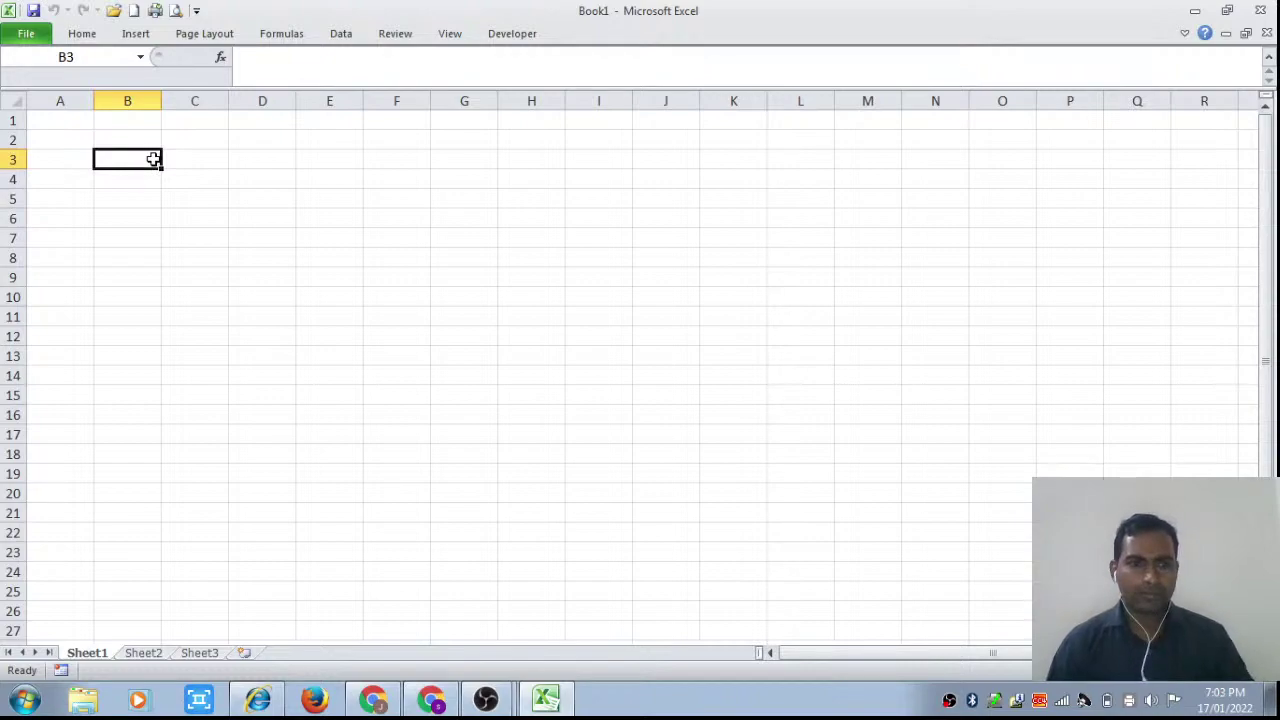
type("C")
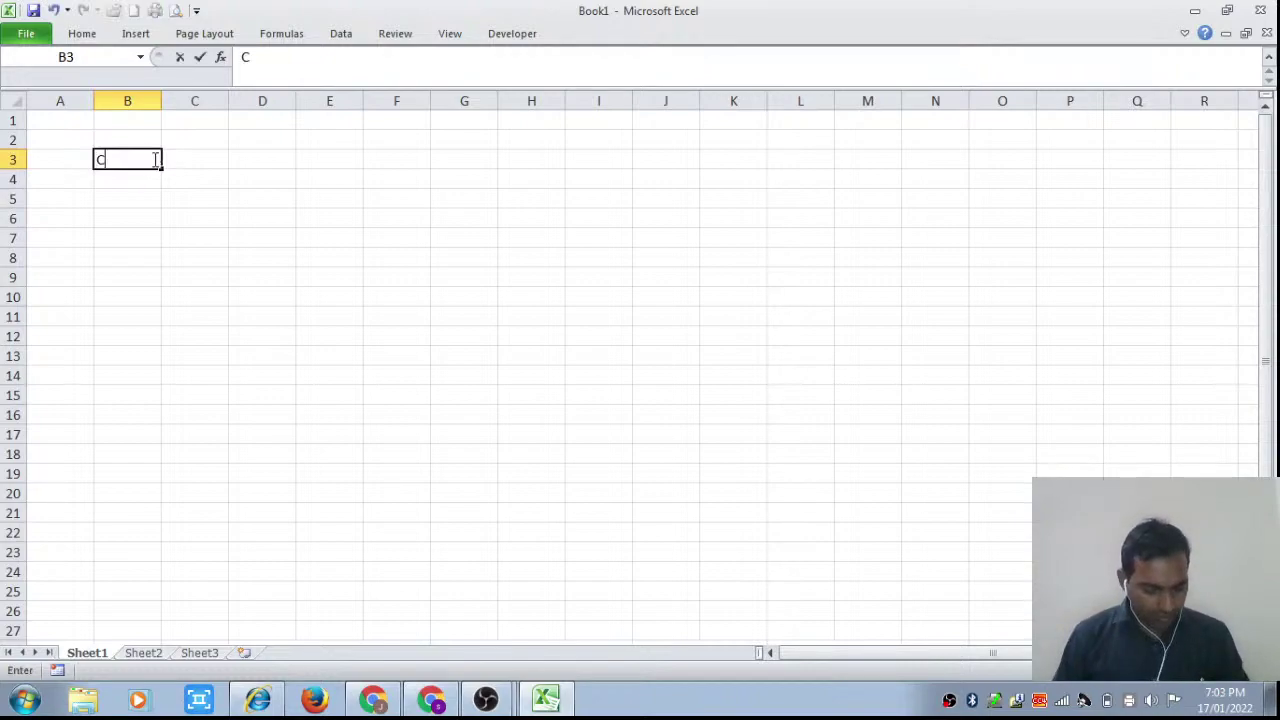
type("ell")
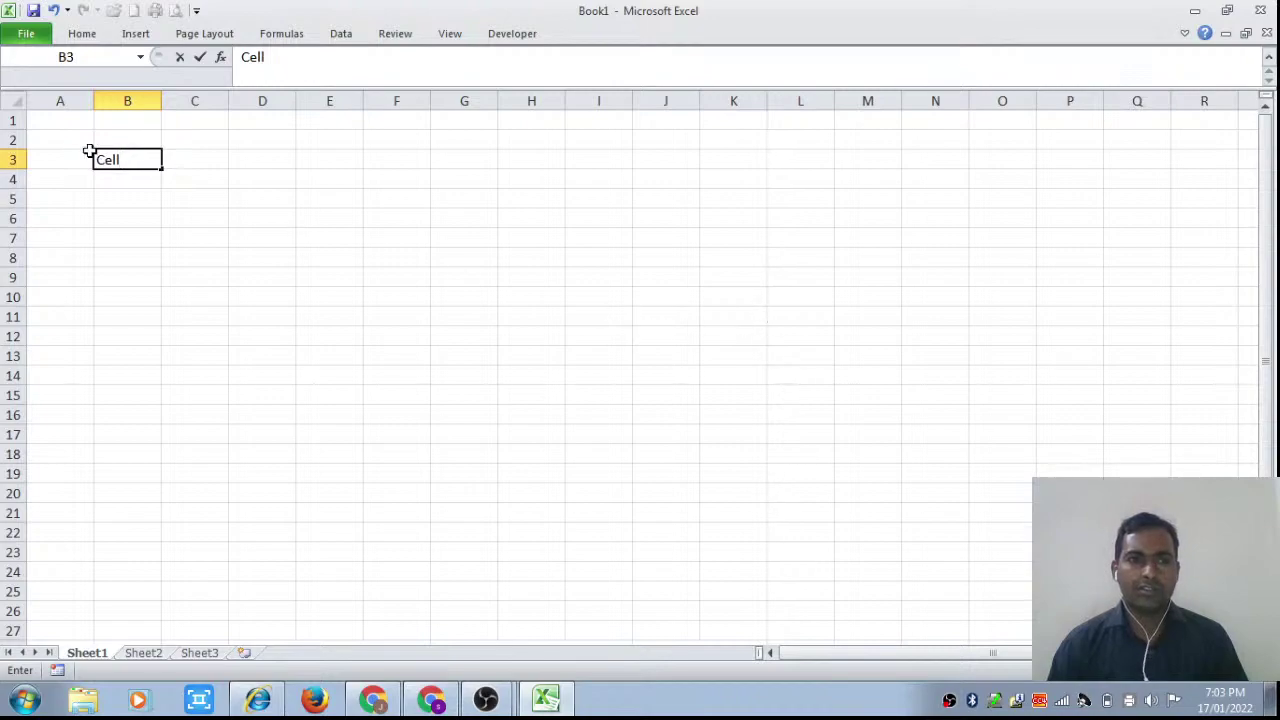
left_click(246, 167)
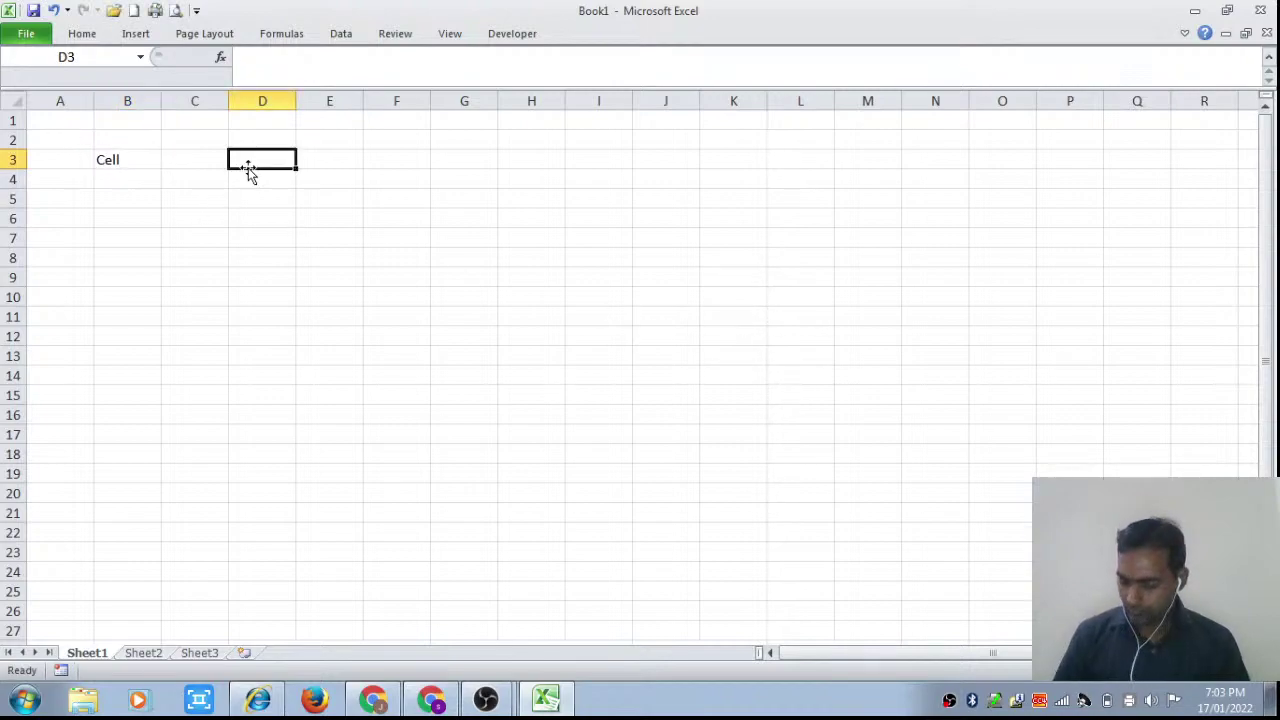
- Type 16384 in D3, then scroll the sheet far right and back to column A
type("16384")
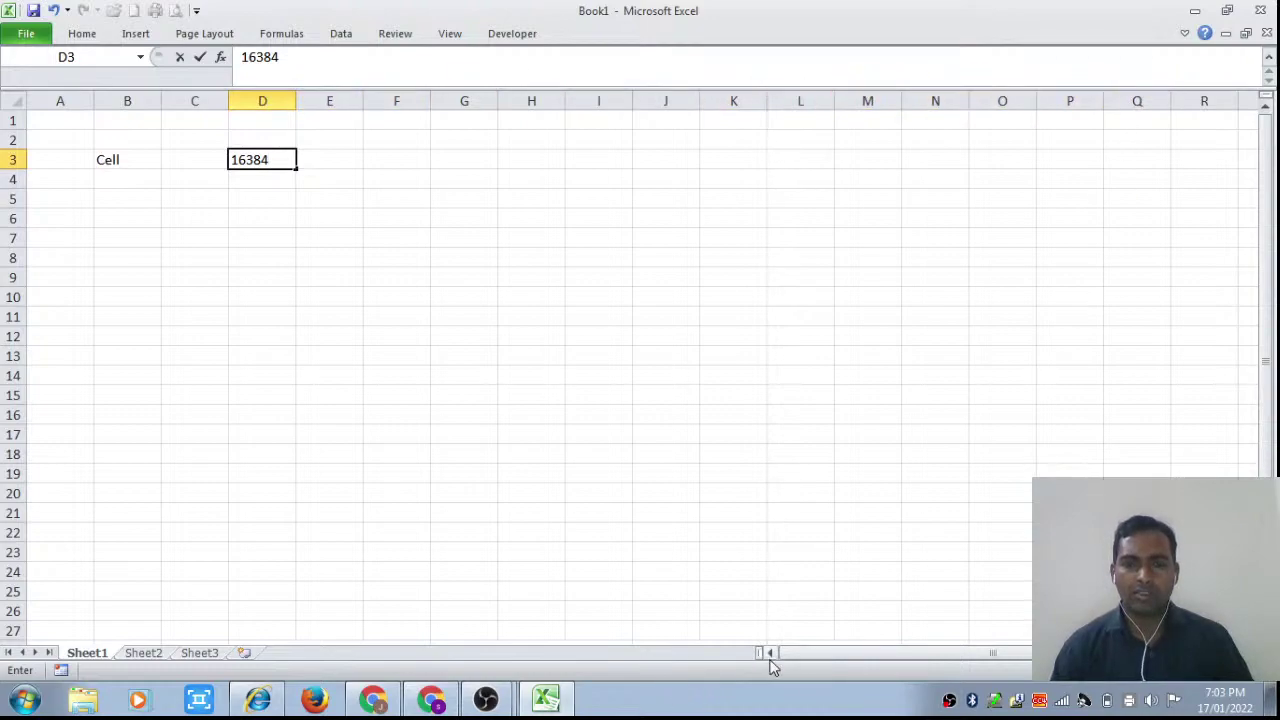
left_click_drag(818, 654, 929, 662)
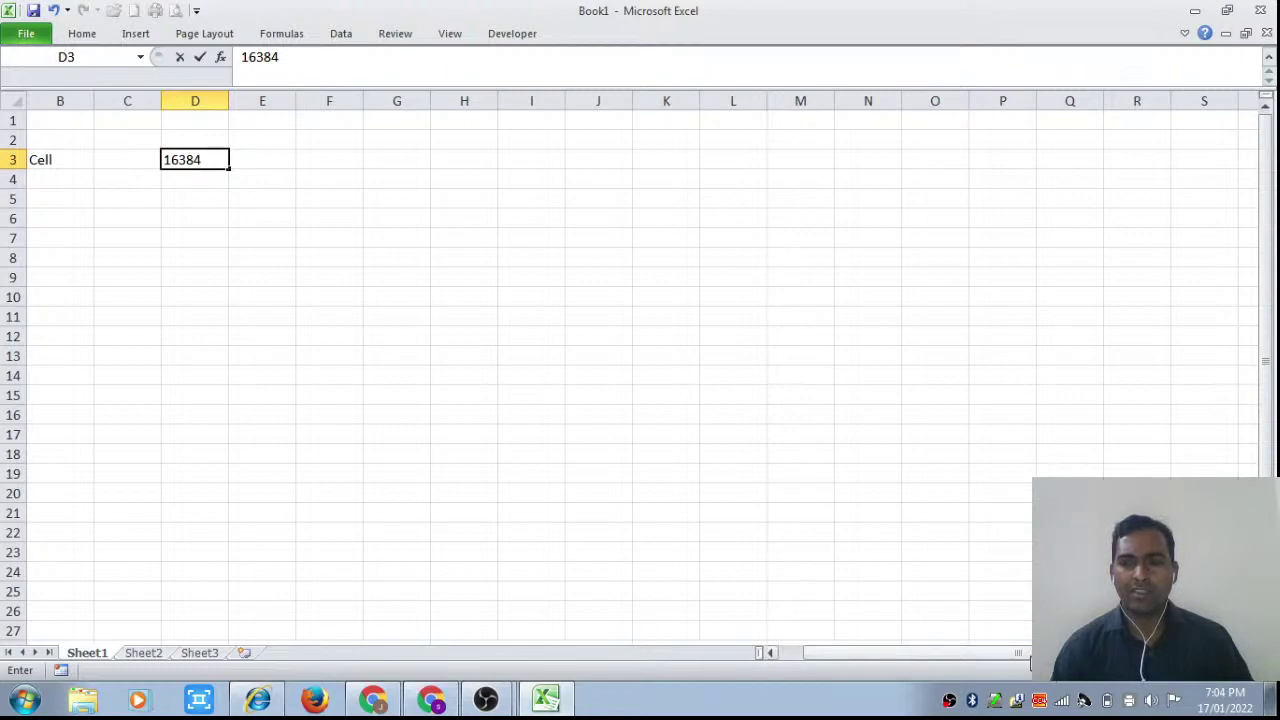
scroll(640, 370, "right", 3)
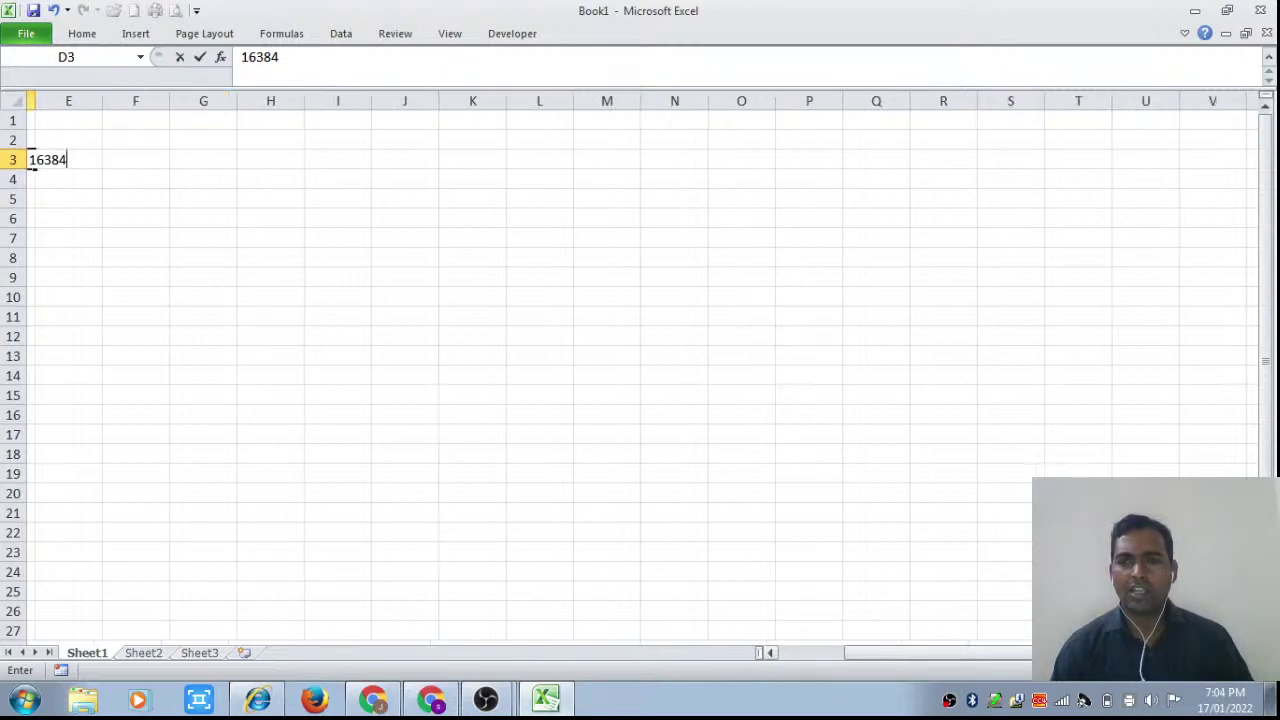
scroll(640, 370, "right", 3)
scroll(640, 370, "right", 1)
scroll(640, 370, "right", 3)
scroll(955, 312, "right", 2)
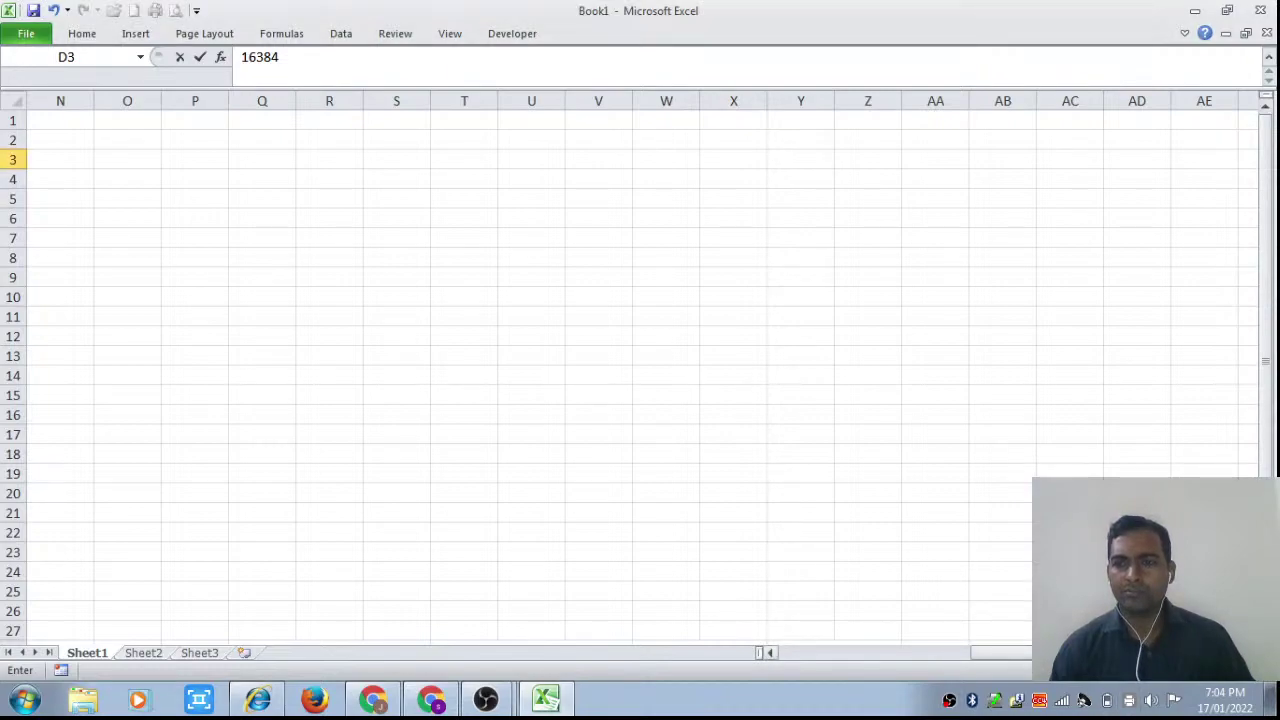
scroll(516, 370, "right", 6)
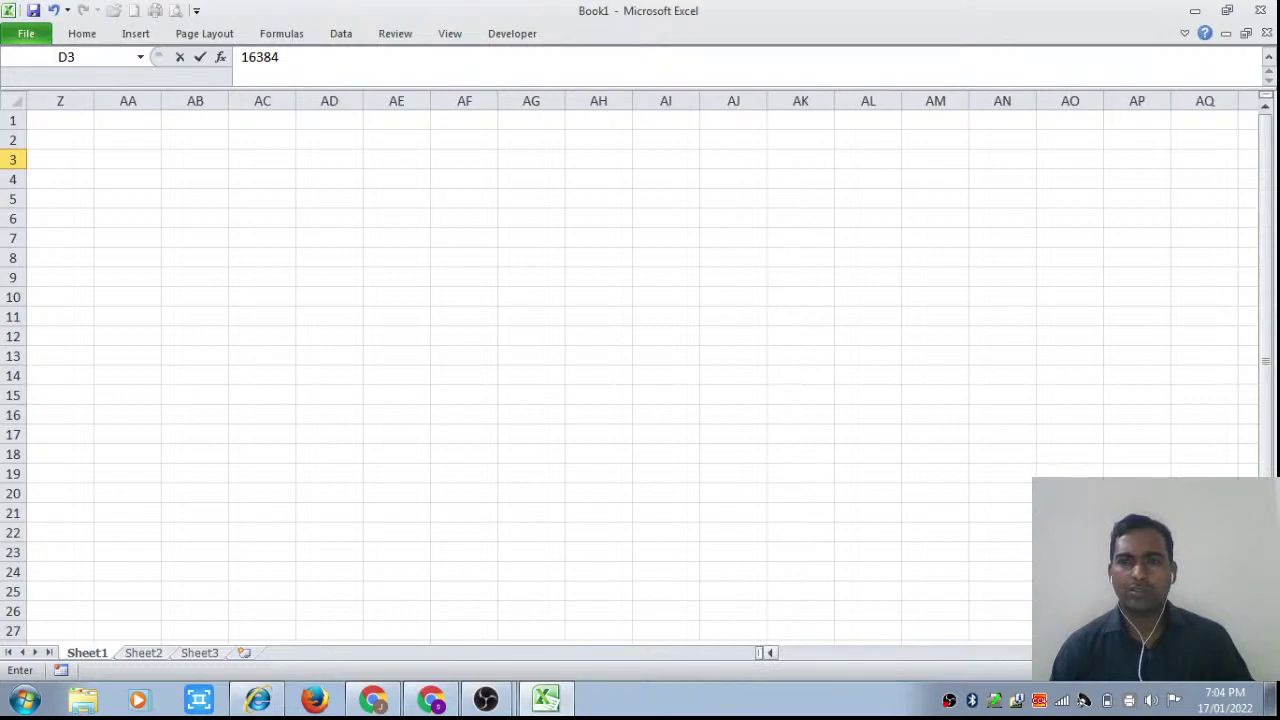
scroll(516, 370, "right", 2)
scroll(516, 370, "right", 7)
scroll(516, 370, "right", 5)
scroll(516, 370, "right", 1)
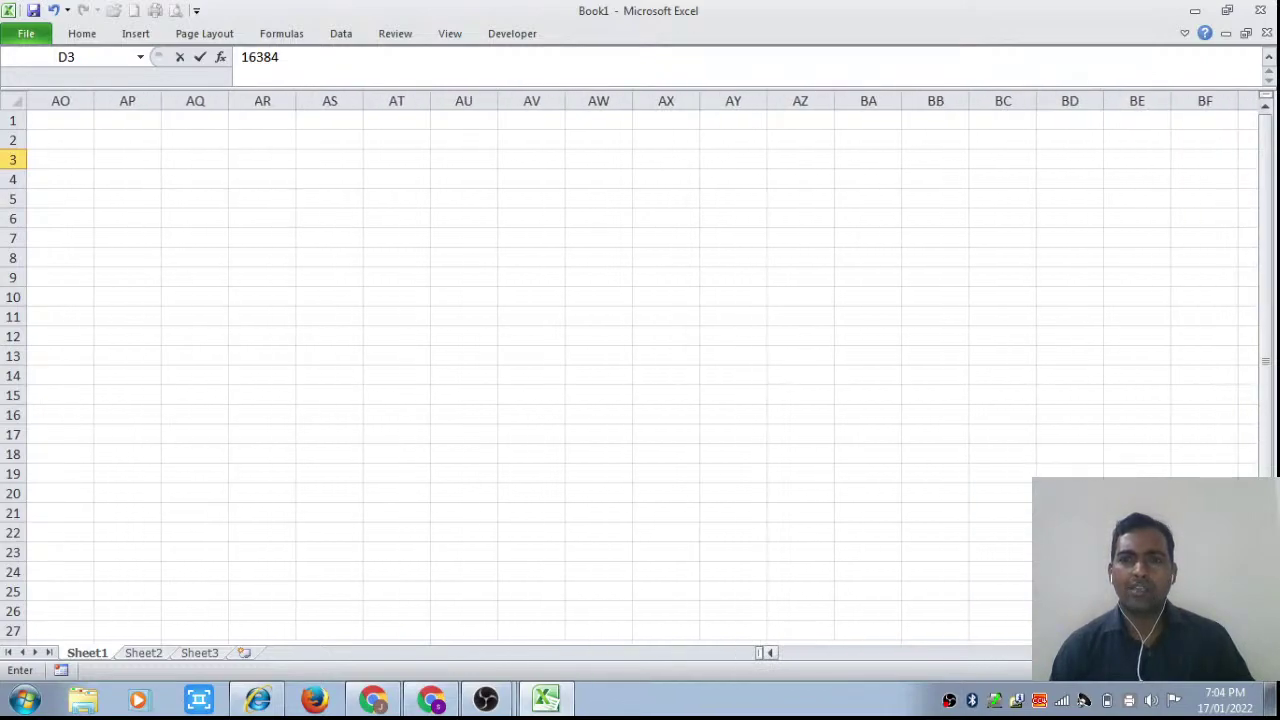
scroll(516, 370, "right", 3)
scroll(516, 370, "right", 1)
scroll(516, 370, "right", 5)
scroll(516, 370, "right", 2)
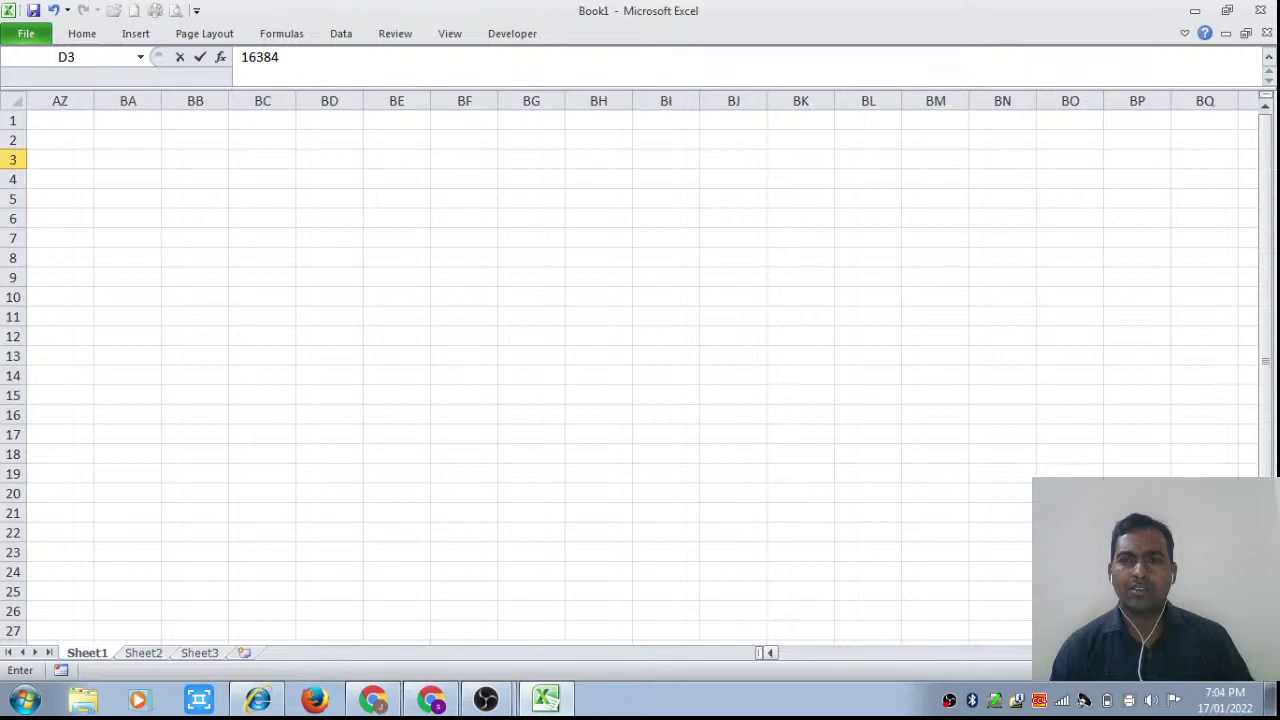
scroll(880, 227, "right", 1)
scroll(880, 227, "right", 8)
scroll(880, 227, "right", 4)
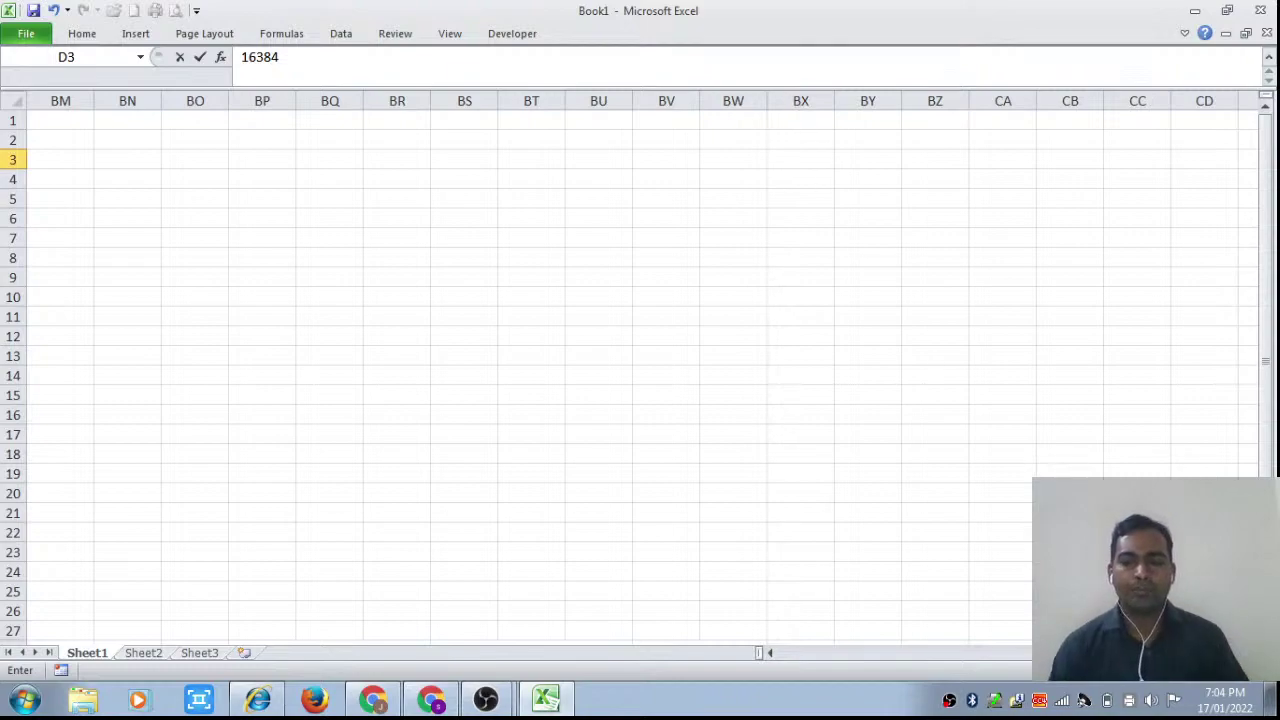
left_click_drag(1075, 660, 792, 654)
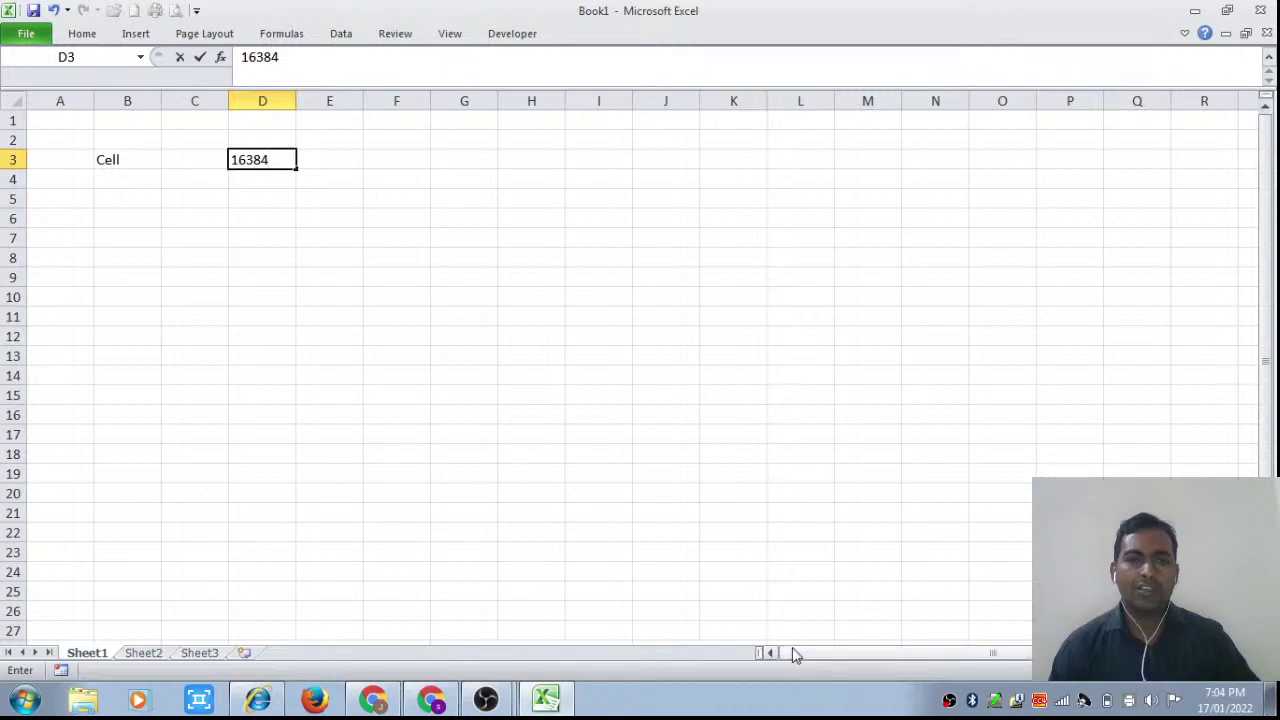
- Commit 16384, try a number in C4, erase it, and return to D3
left_click(188, 181)
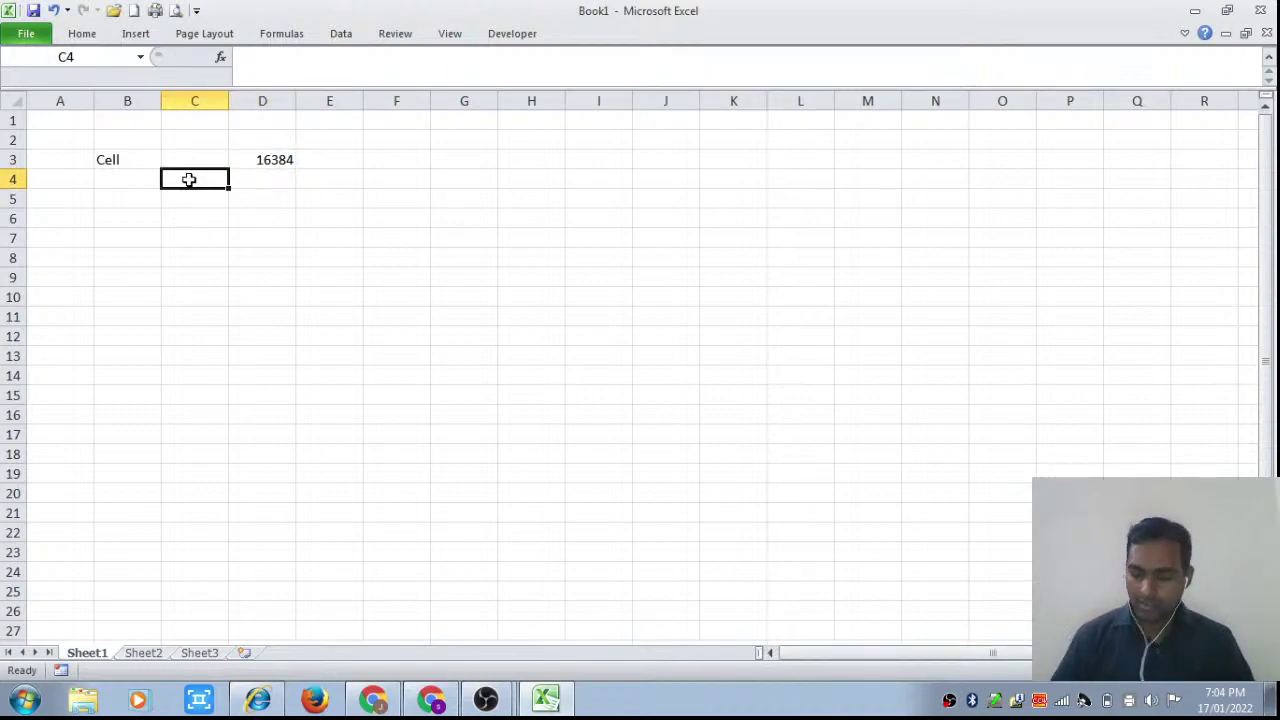
type("1048556")
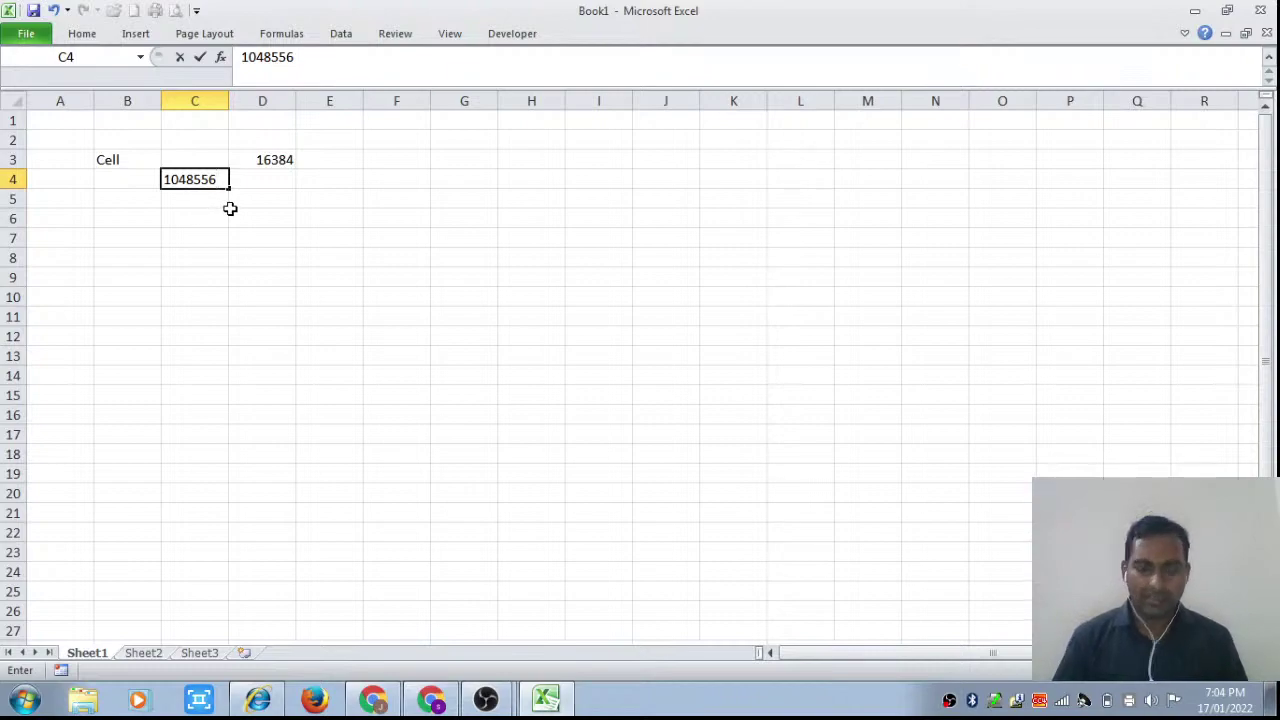
key("BackSpace")
key("BackSpace")
key("BackSpace")
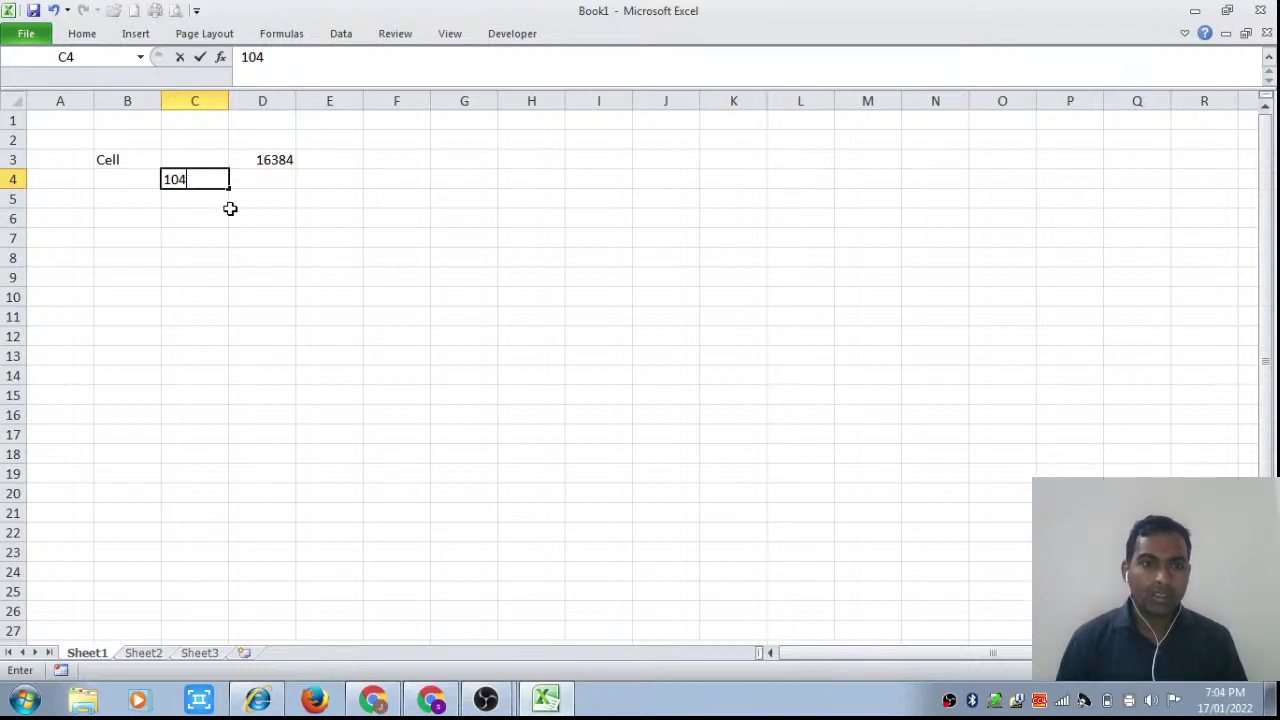
key("BackSpace")
key("BackSpace")
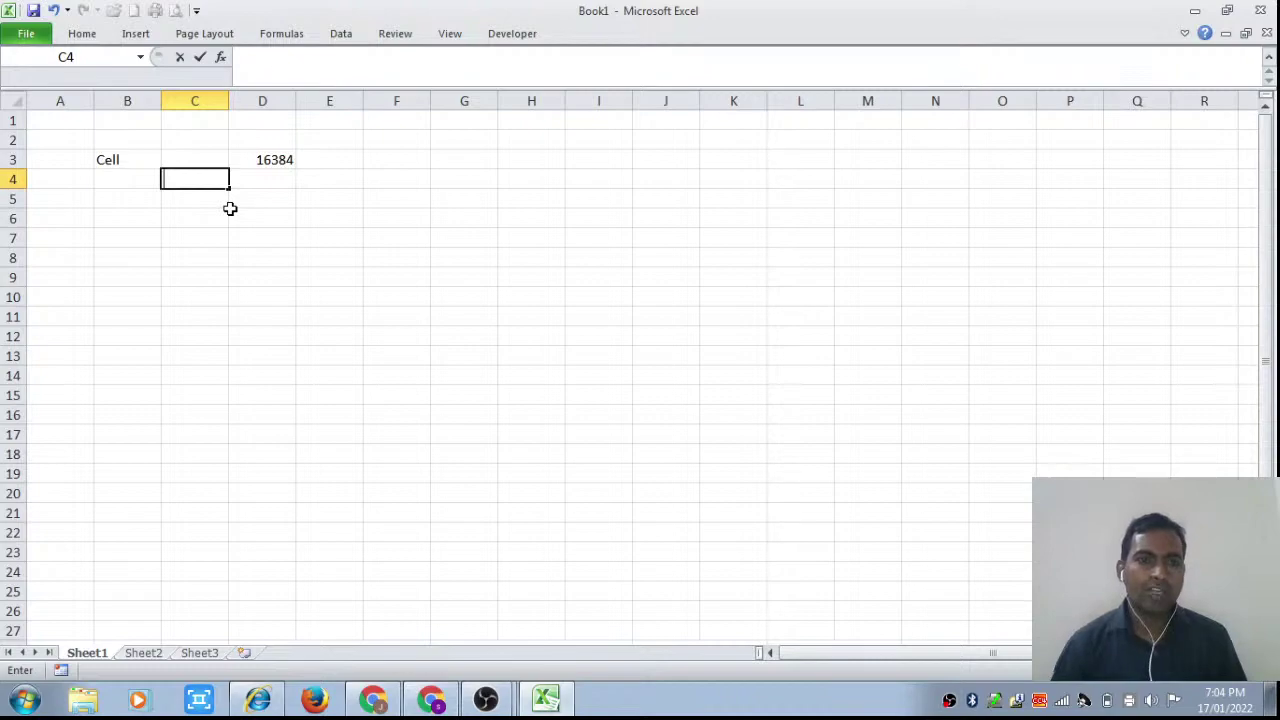
left_click(283, 162)
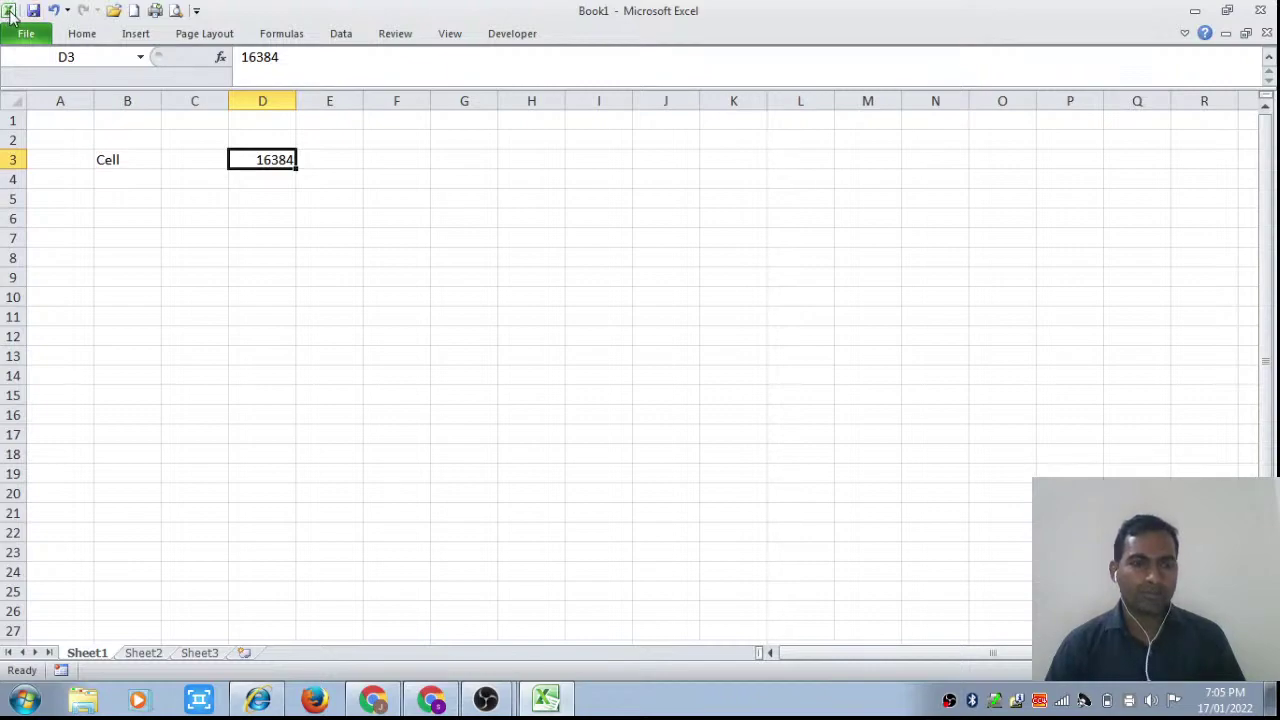
- Dismiss the window menu, select B4, and show Book1's File Info page
left_click(10, 14)
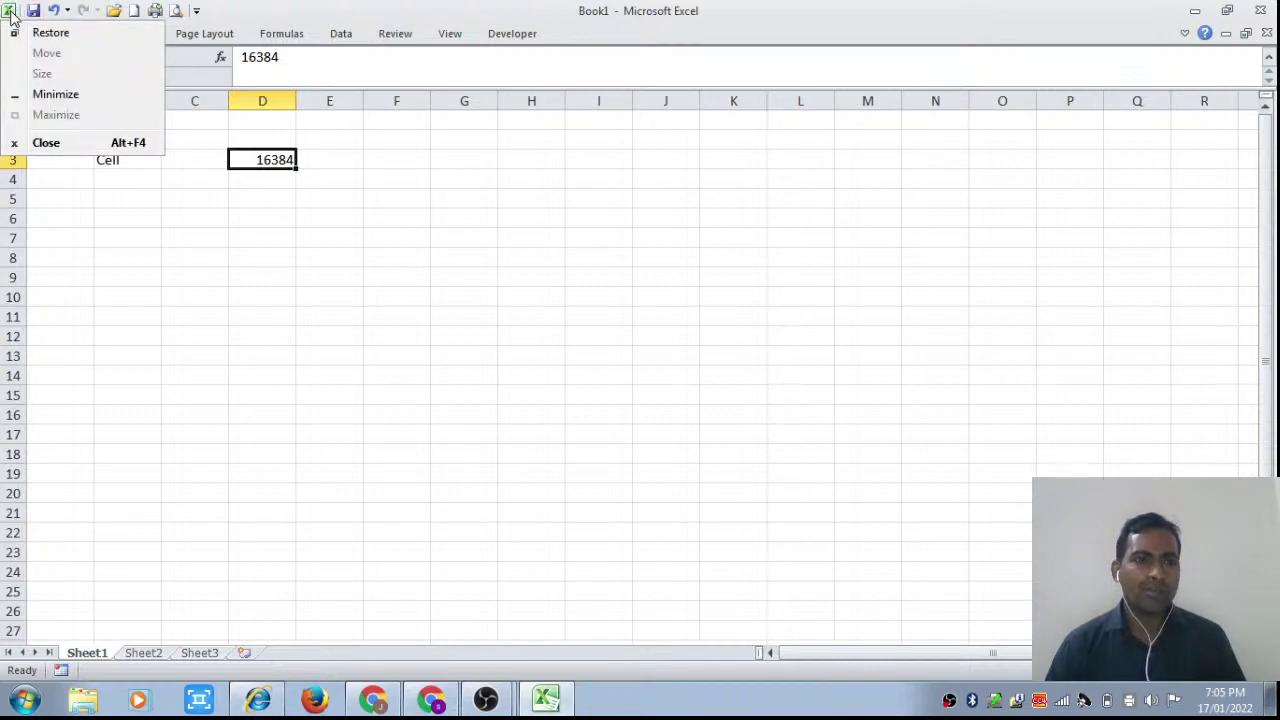
left_click(119, 183)
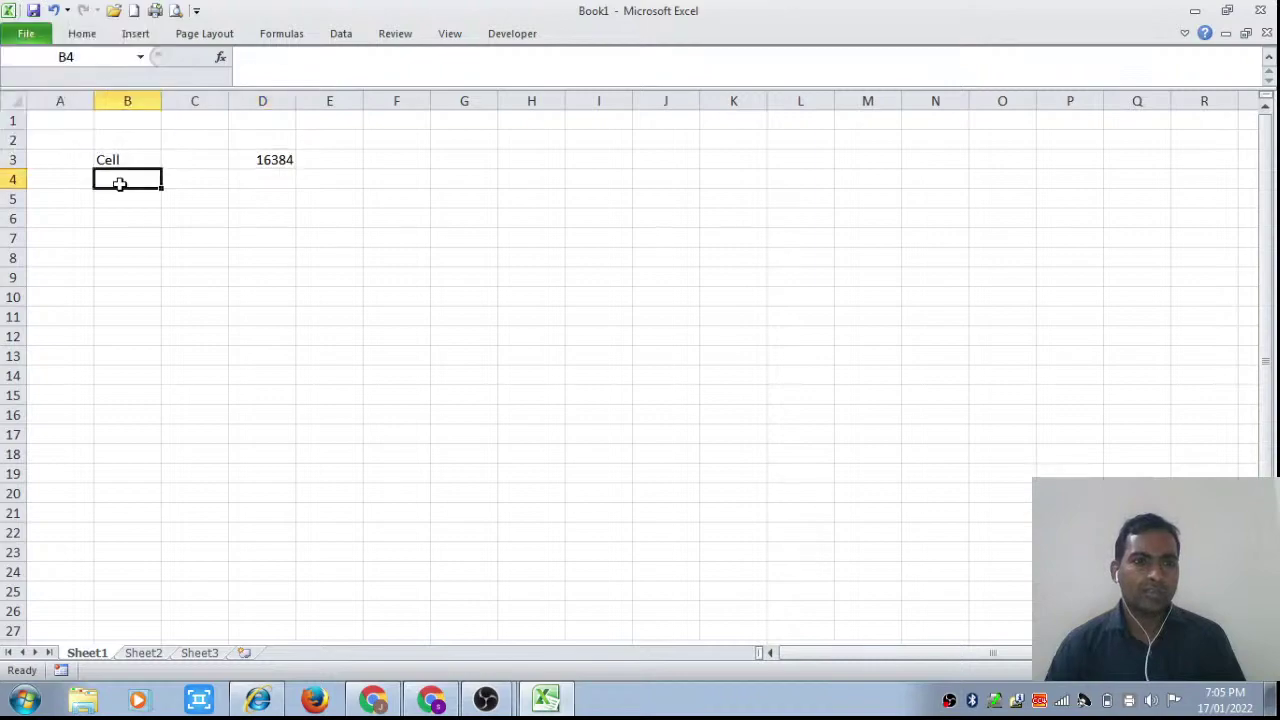
left_click(30, 36)
left_click(30, 36)
left_click(30, 36)
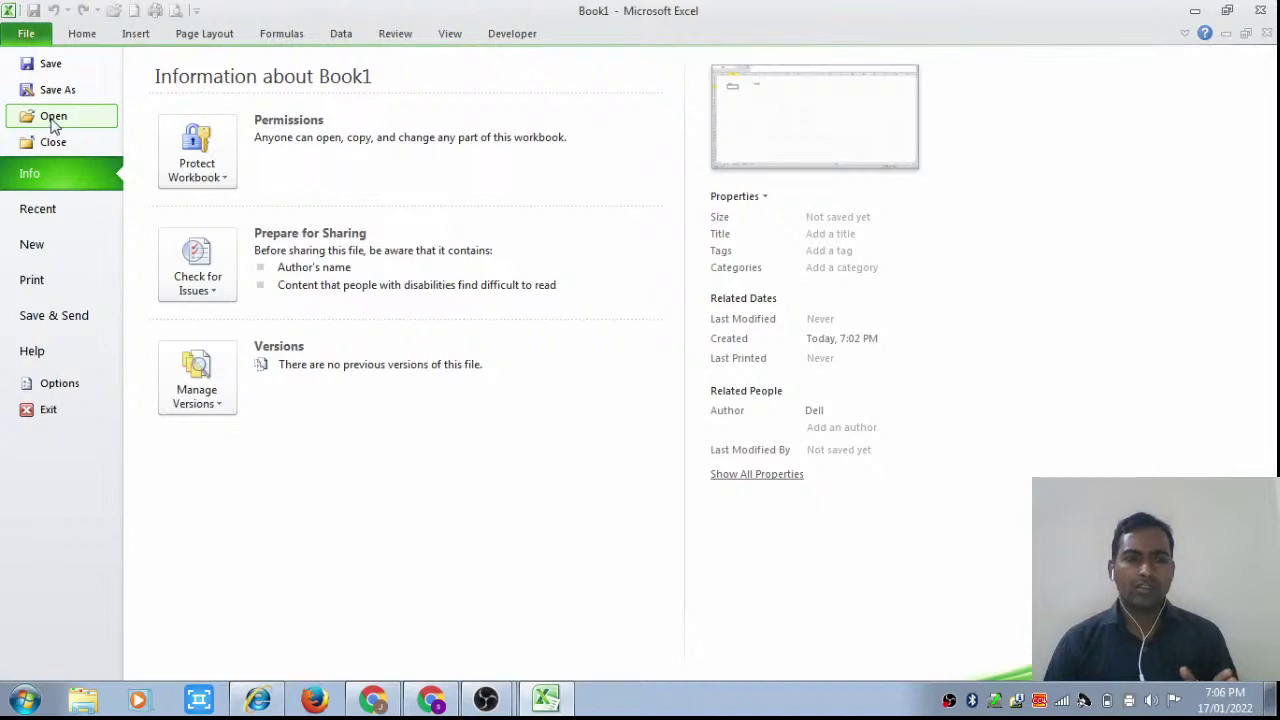
- Bring up the Open dialog and browse to Local Disk (C:)
left_click(50, 119)
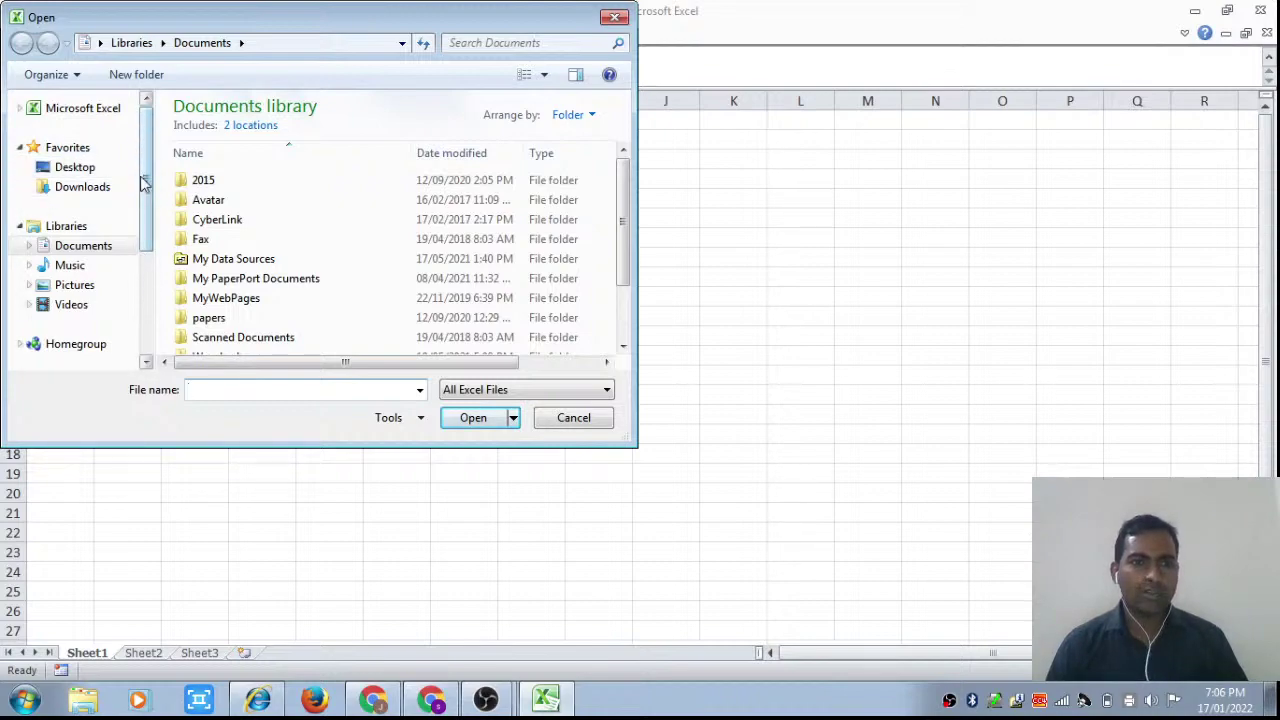
scroll(145, 190, "down", 3)
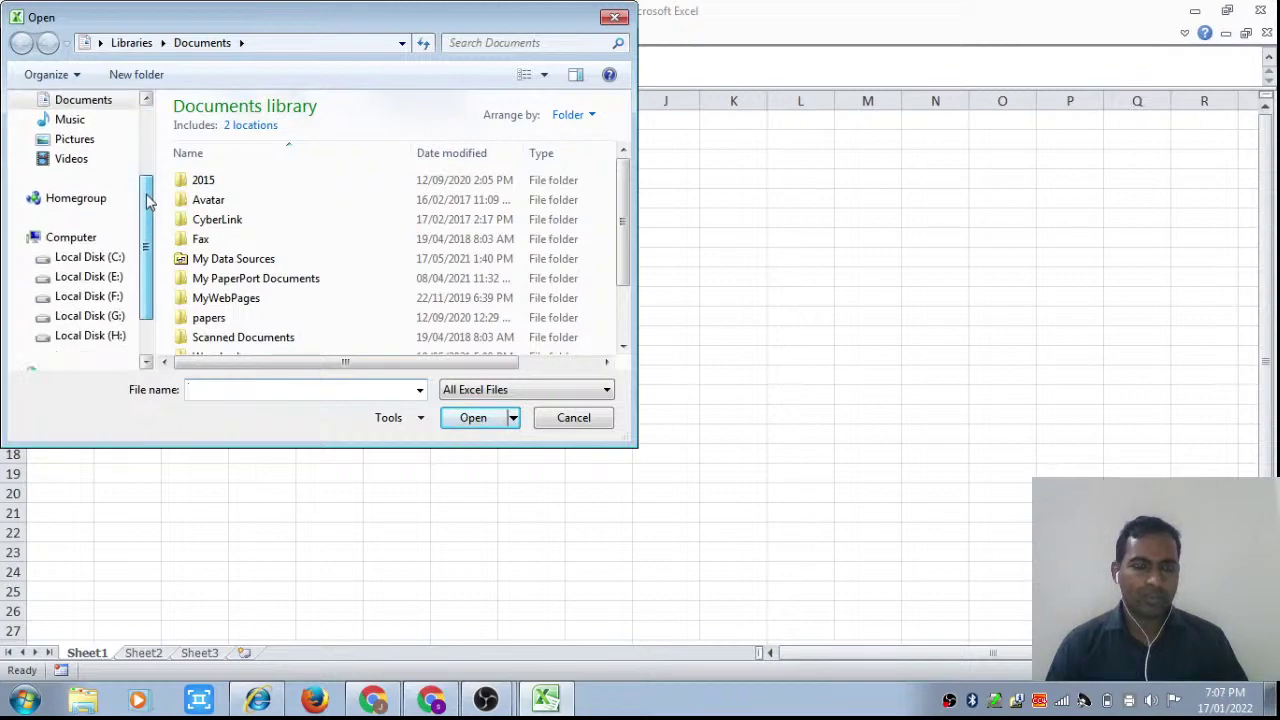
scroll(147, 200, "up", 1)
scroll(147, 195, "down", 1)
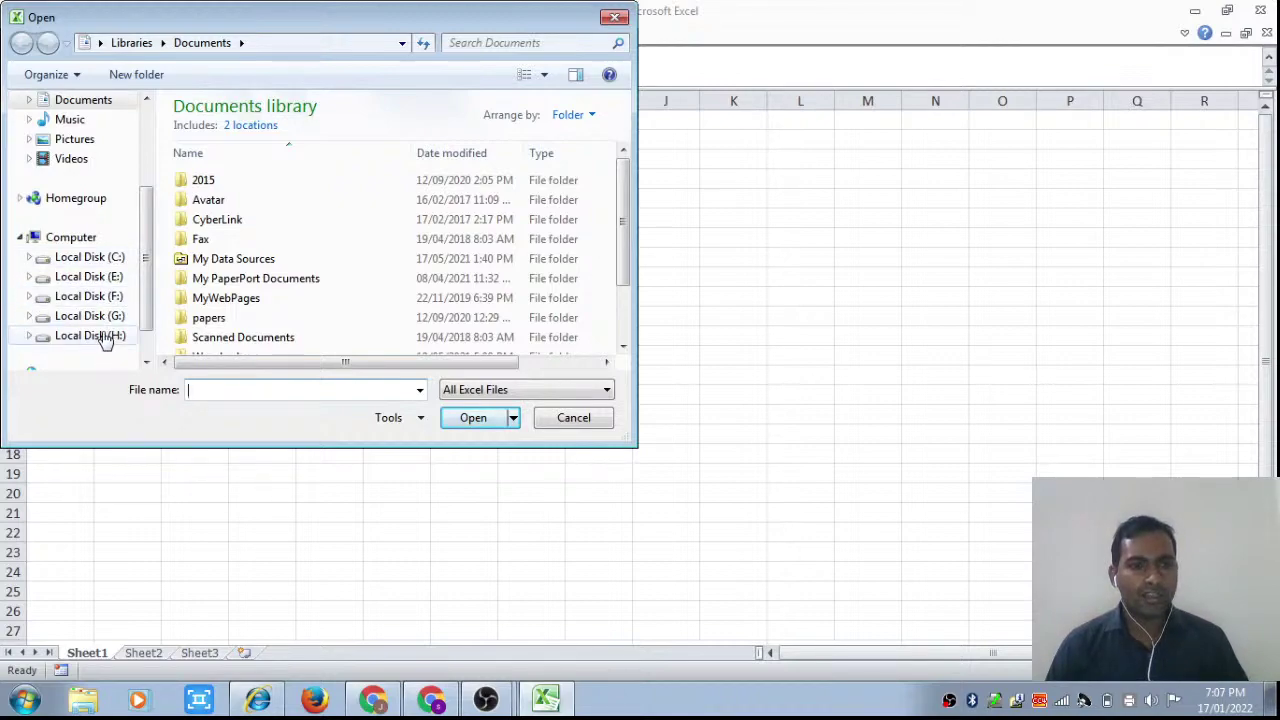
left_click(89, 258)
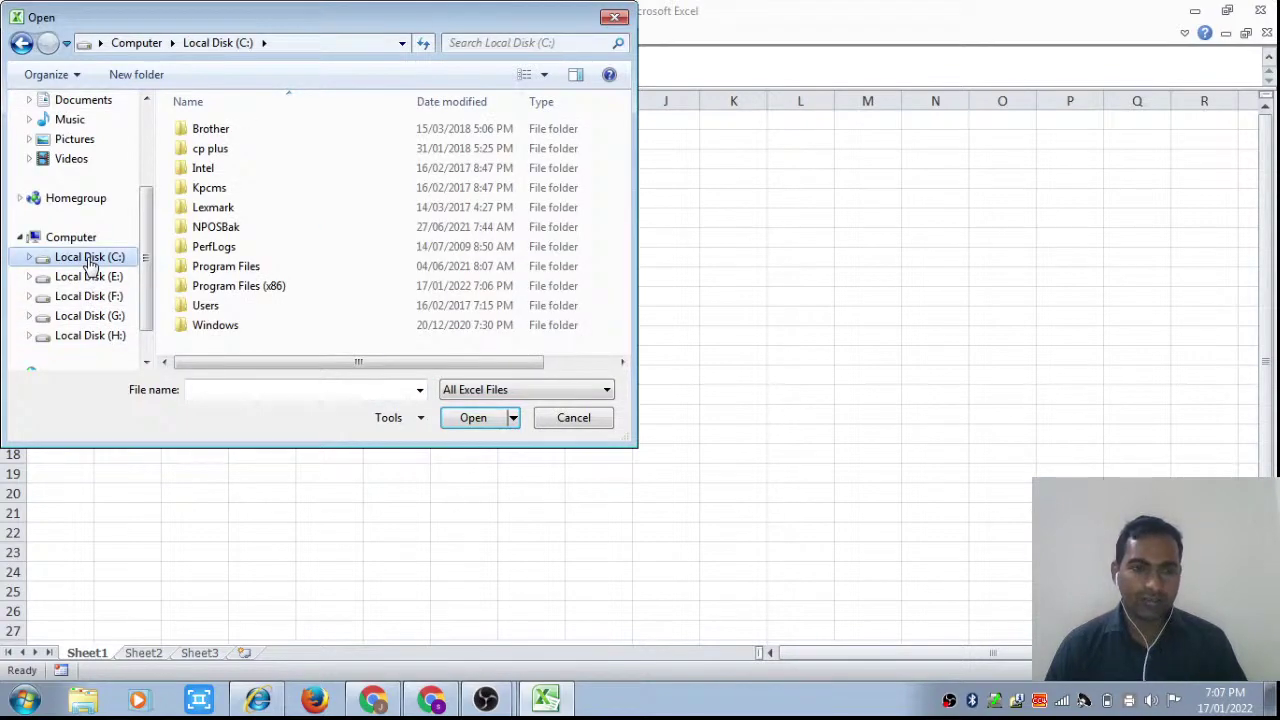
left_click_drag(148, 214, 150, 262)
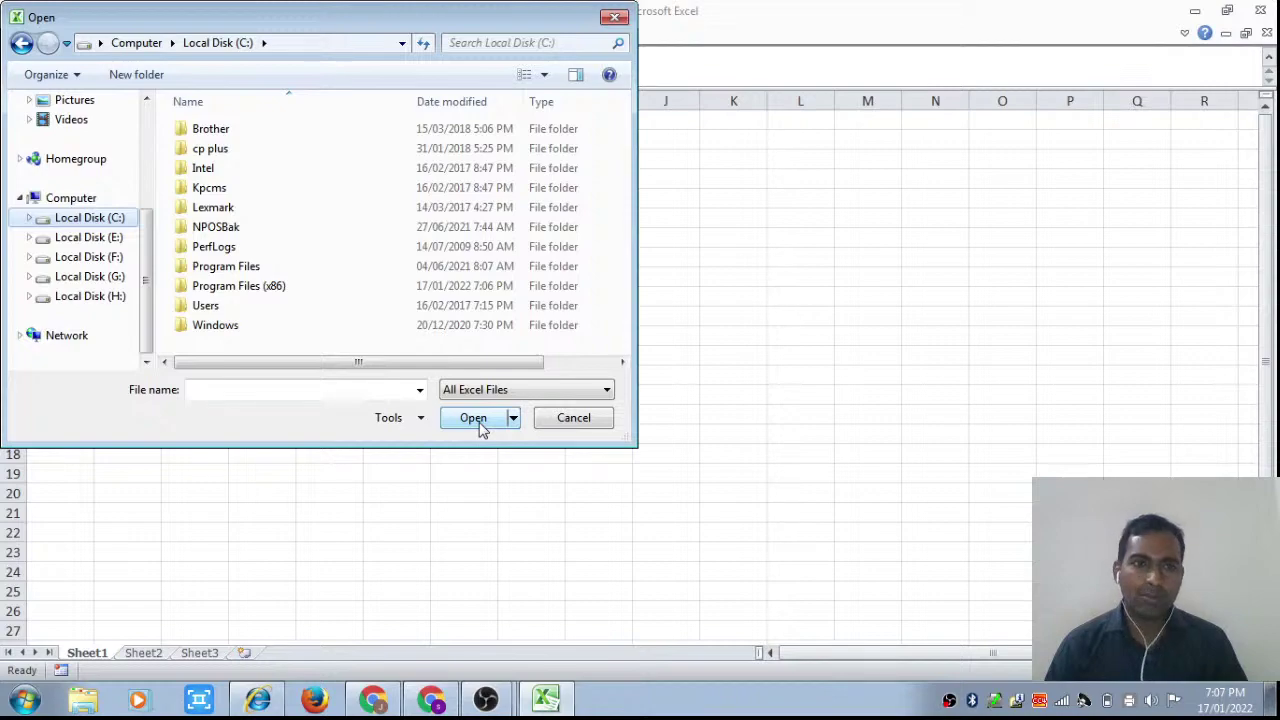
- Close the Open dialog without opening a file and return to Book1's Info page
left_click(617, 22)
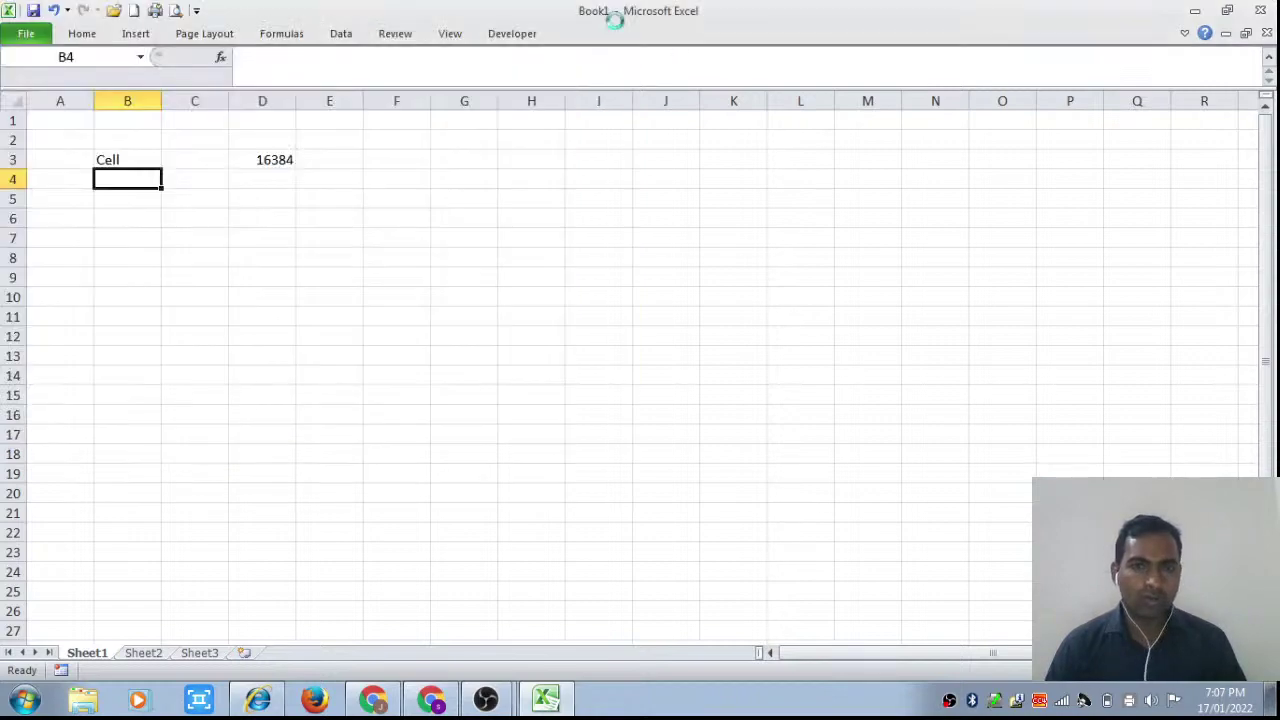
left_click(18, 38)
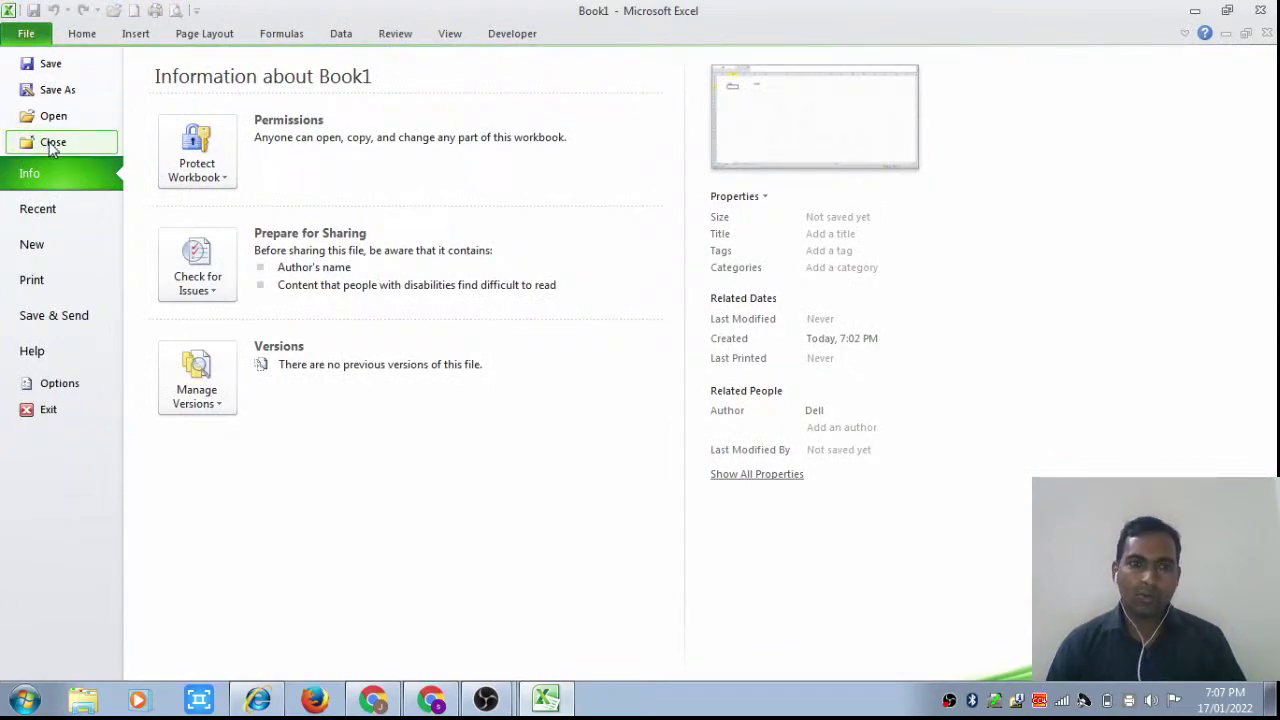
- Look at the Recent list, then switch to the New page's templates
left_click(67, 210)
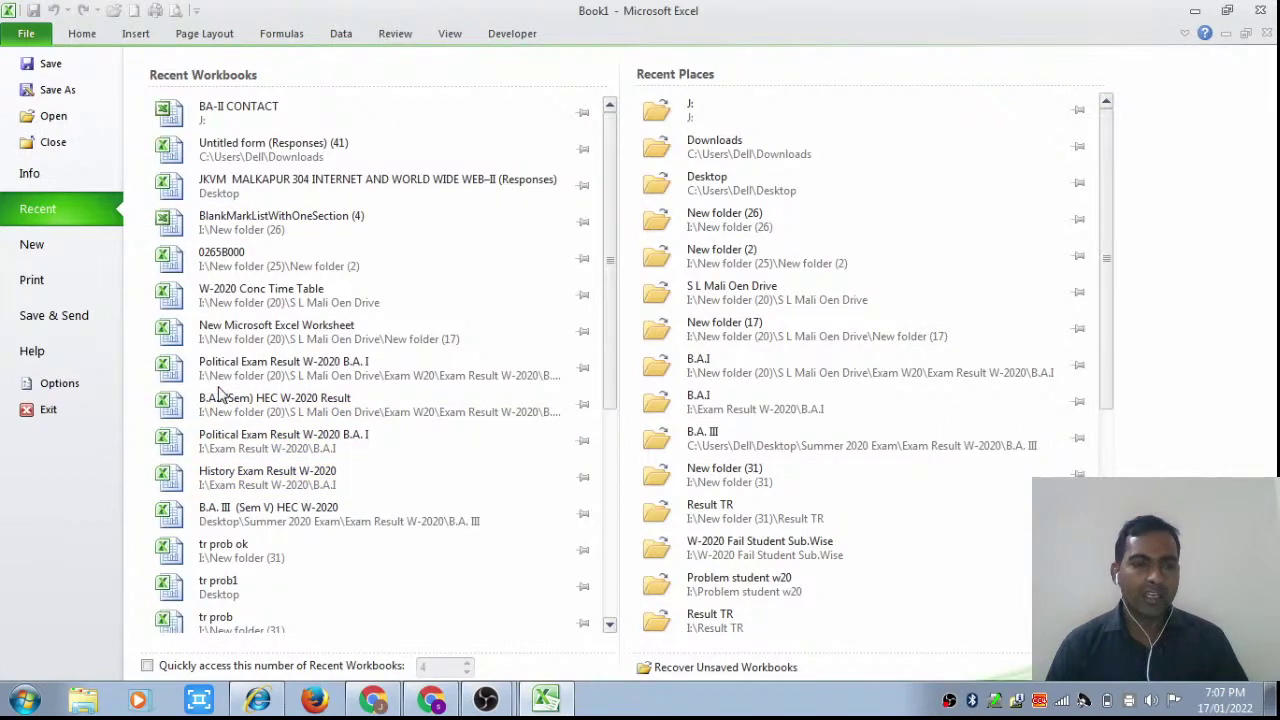
left_click(50, 251)
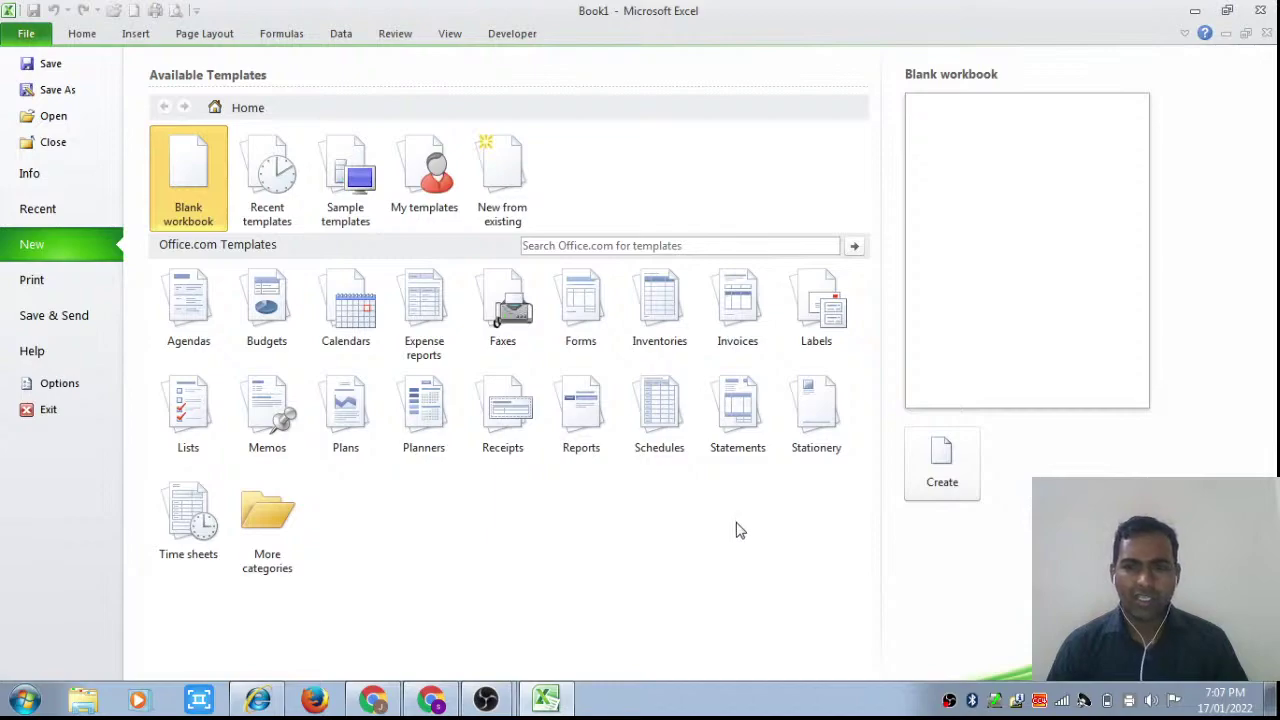
- Create blank workbook Book2 and display its Print settings page
left_click(948, 470)
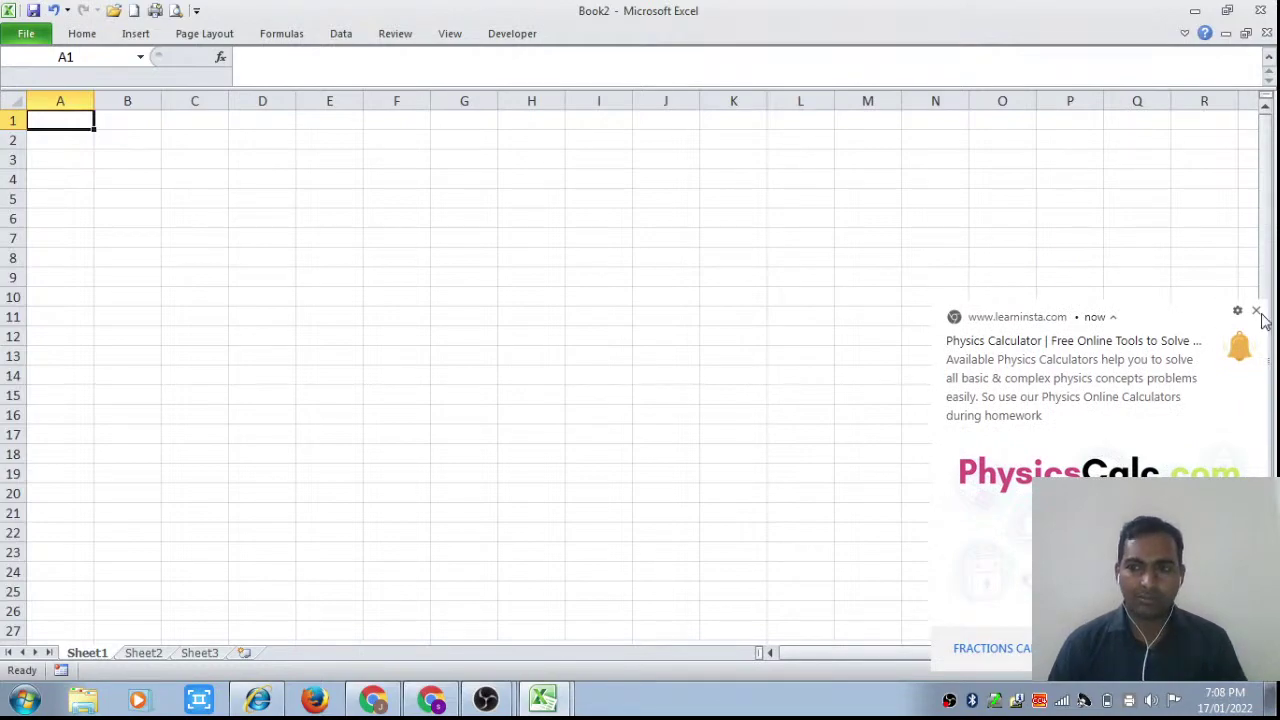
left_click(1256, 310)
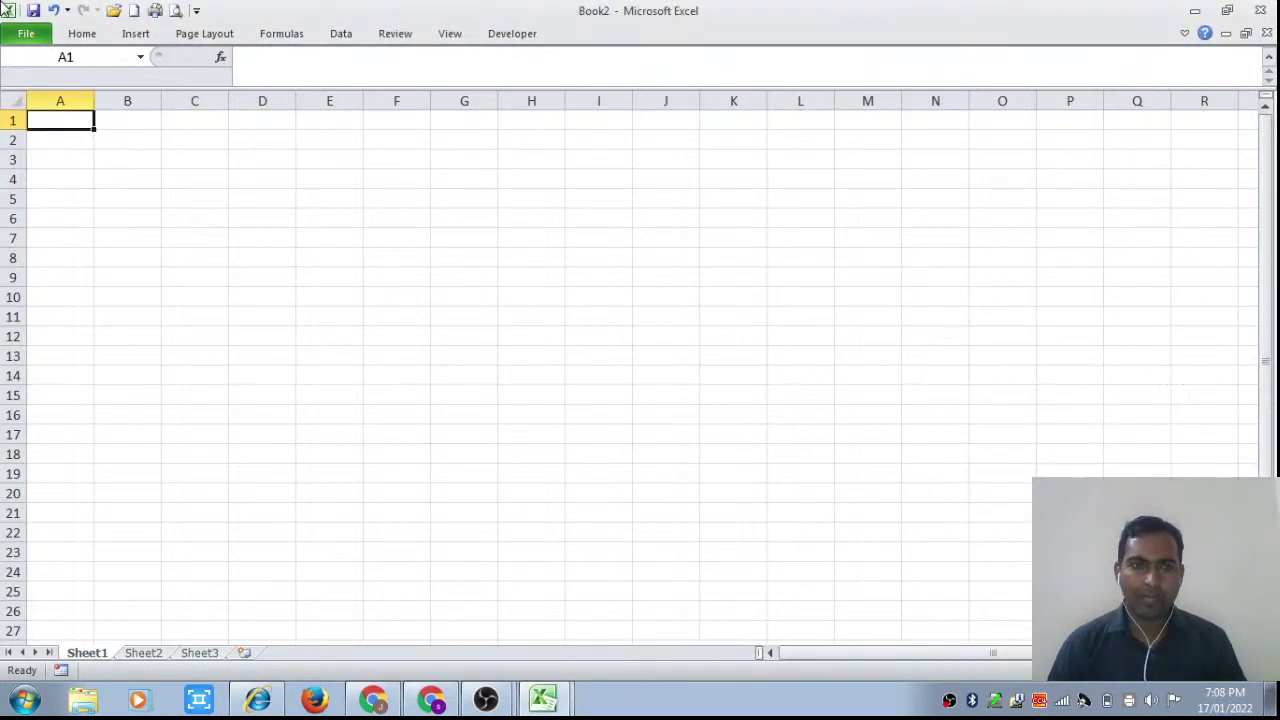
left_click(28, 36)
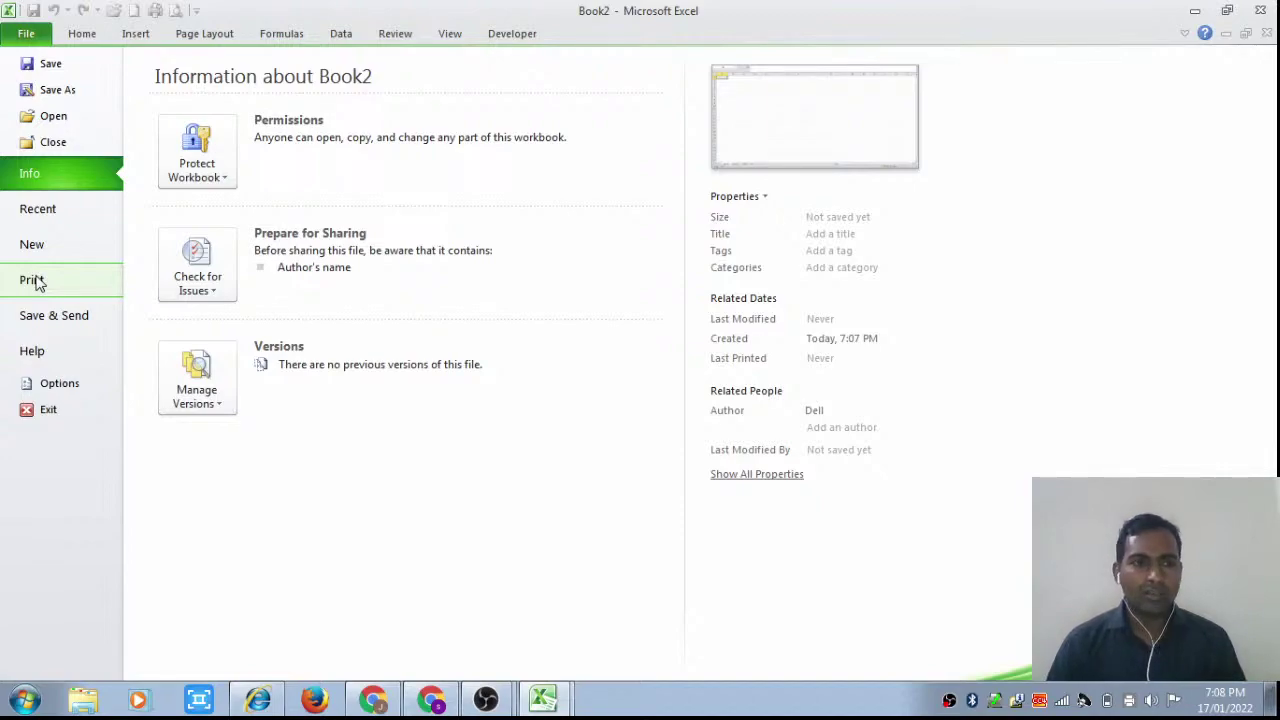
left_click(38, 284)
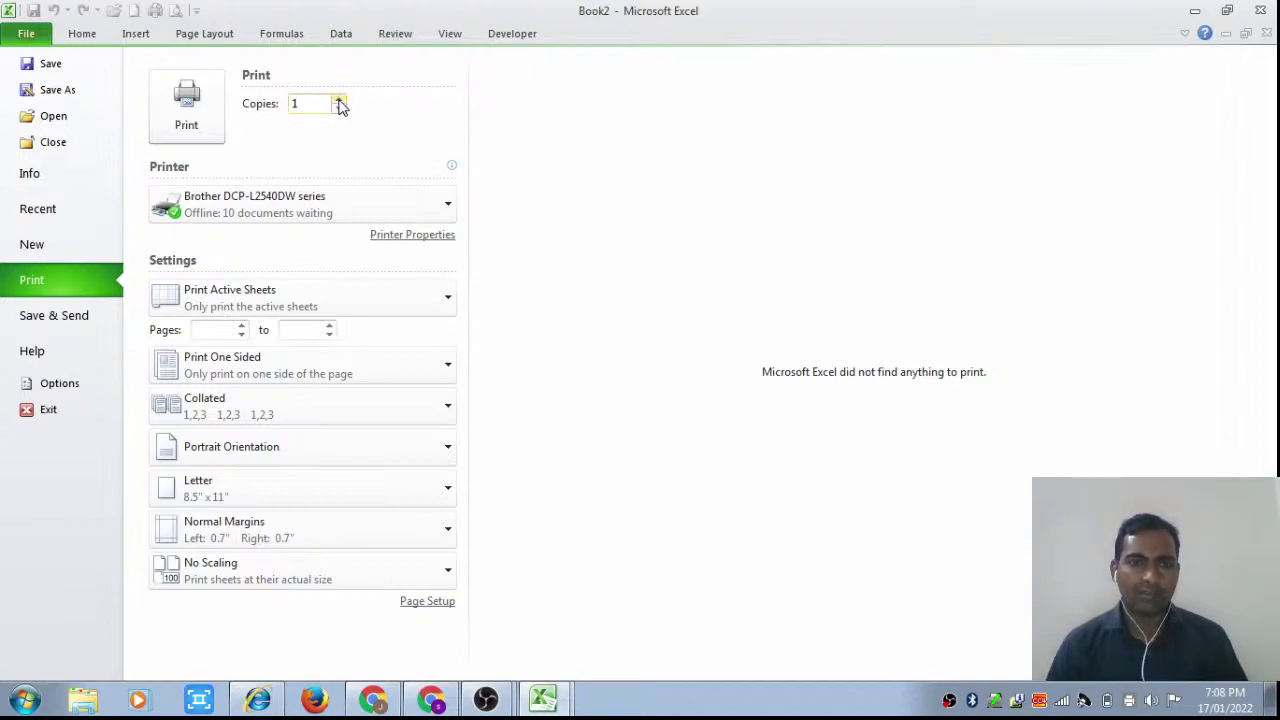
- Set the print page range to pages 5 to 7, leaving the printer unchanged
left_click(338, 101)
left_click(338, 101)
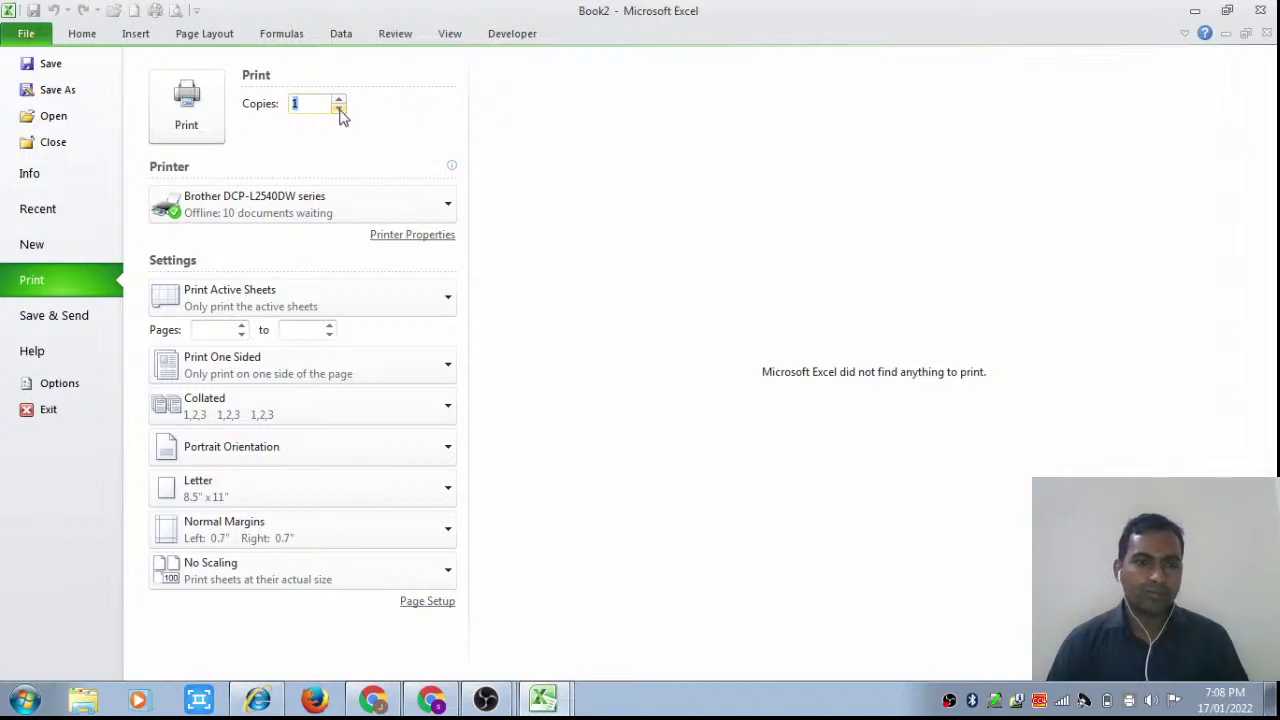
left_click(336, 212)
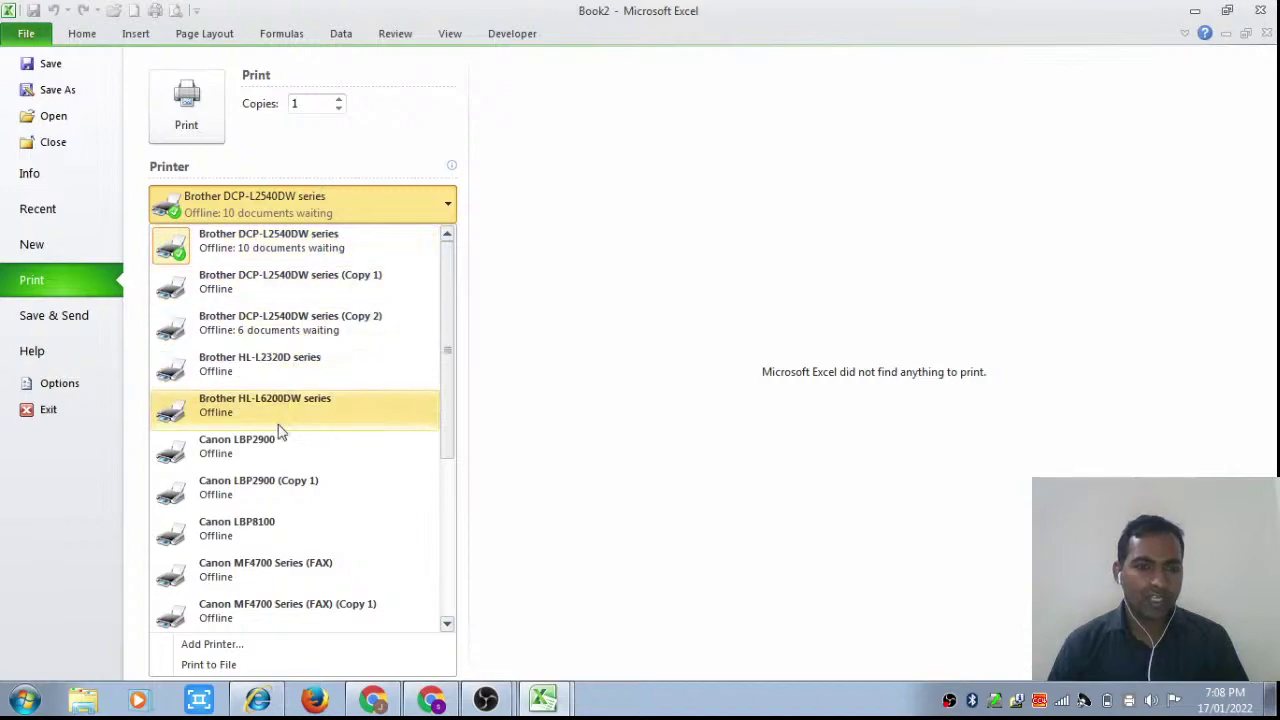
left_click(530, 370)
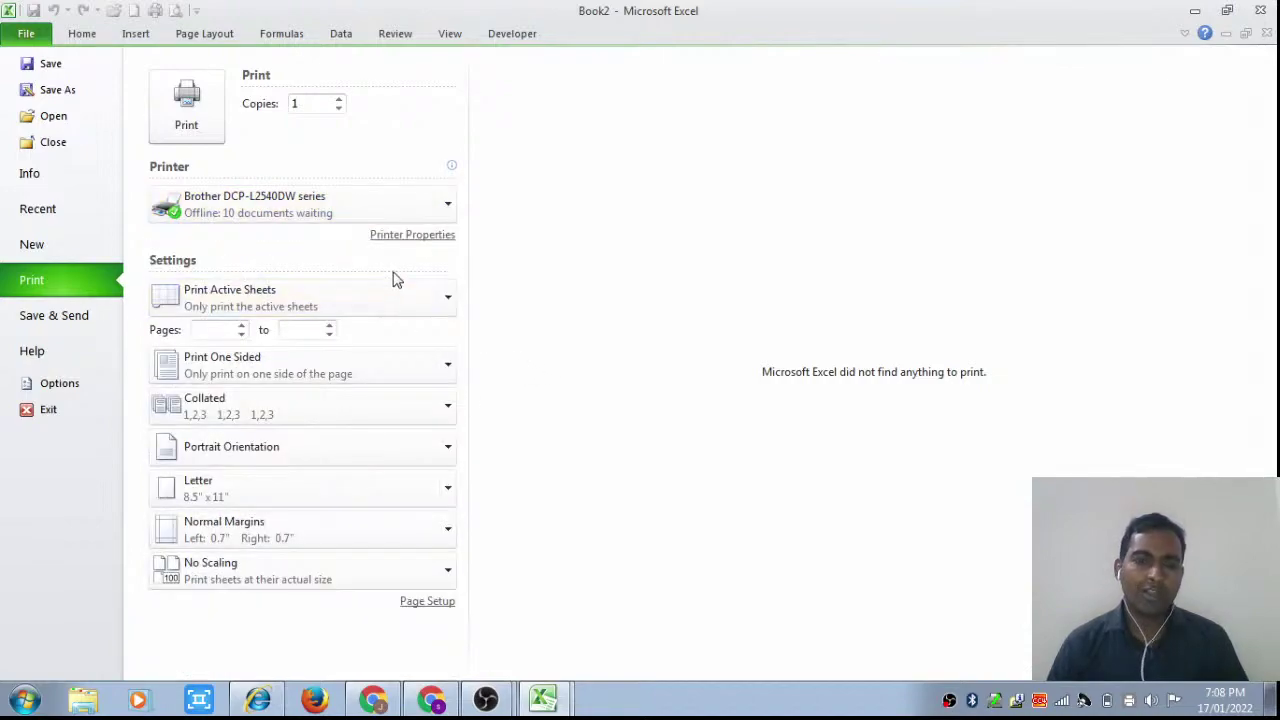
mouse_move(354, 228)
type("5")
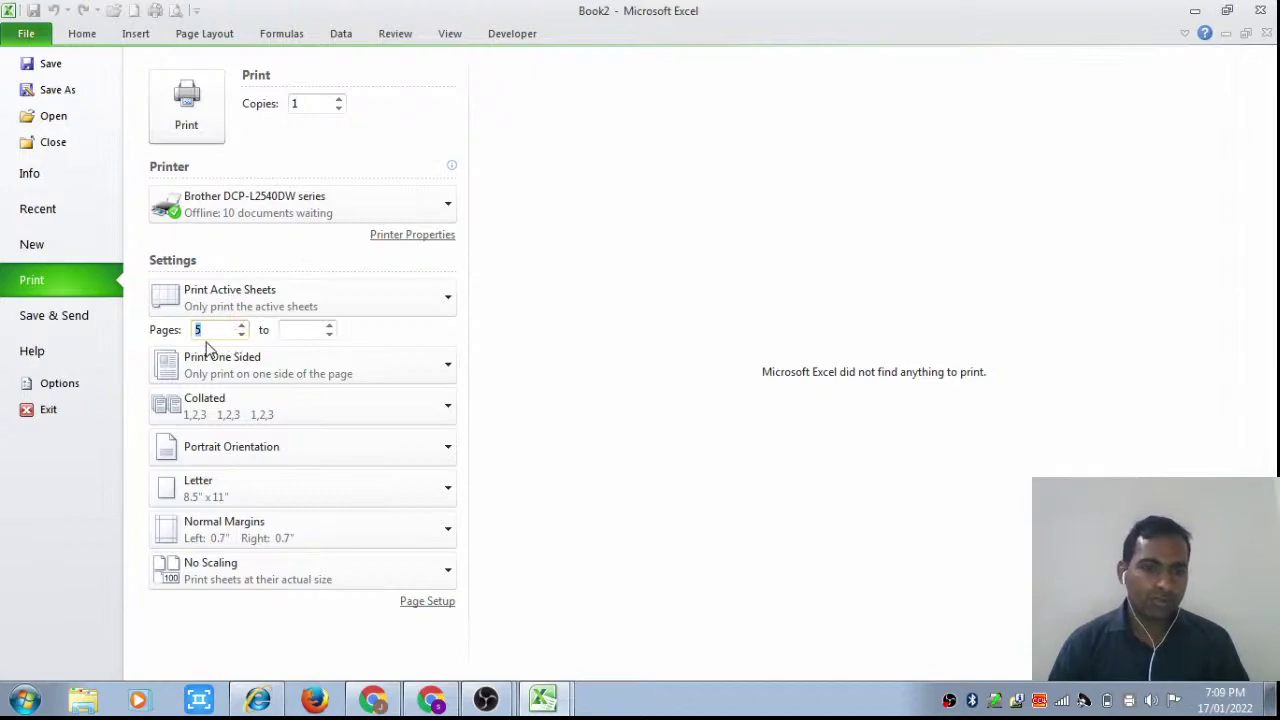
left_click(330, 327)
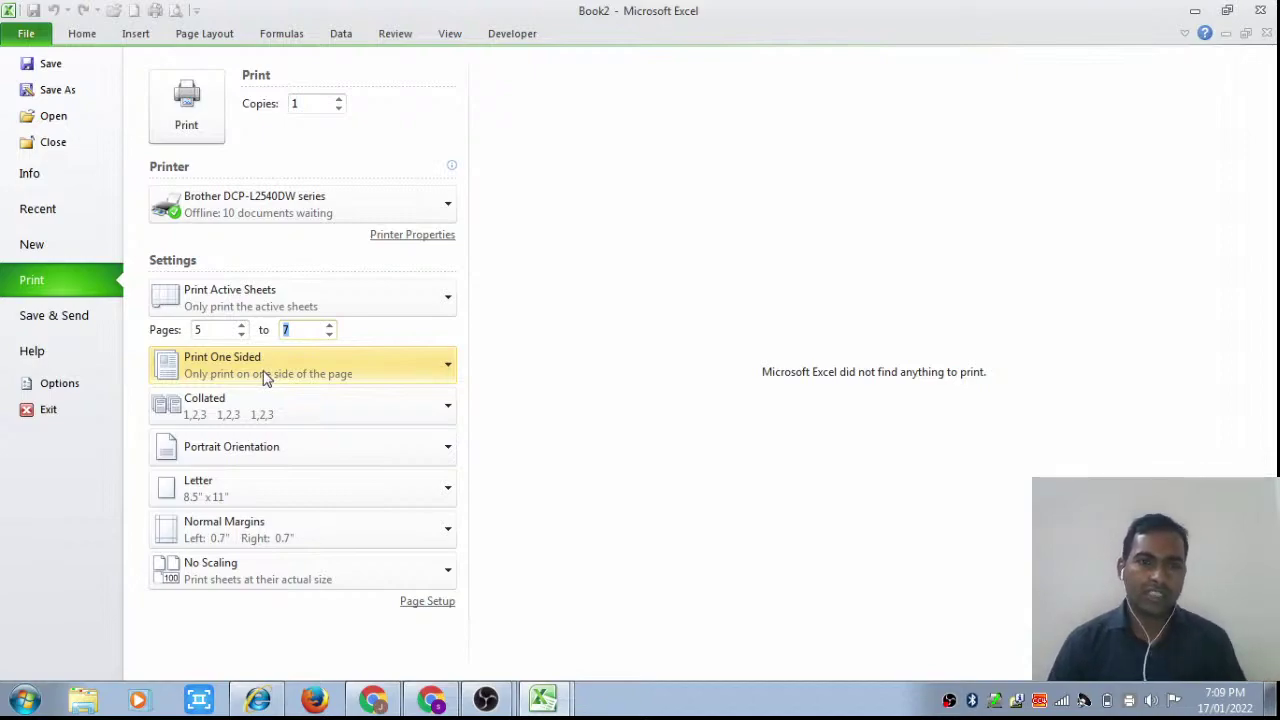
left_click(612, 372)
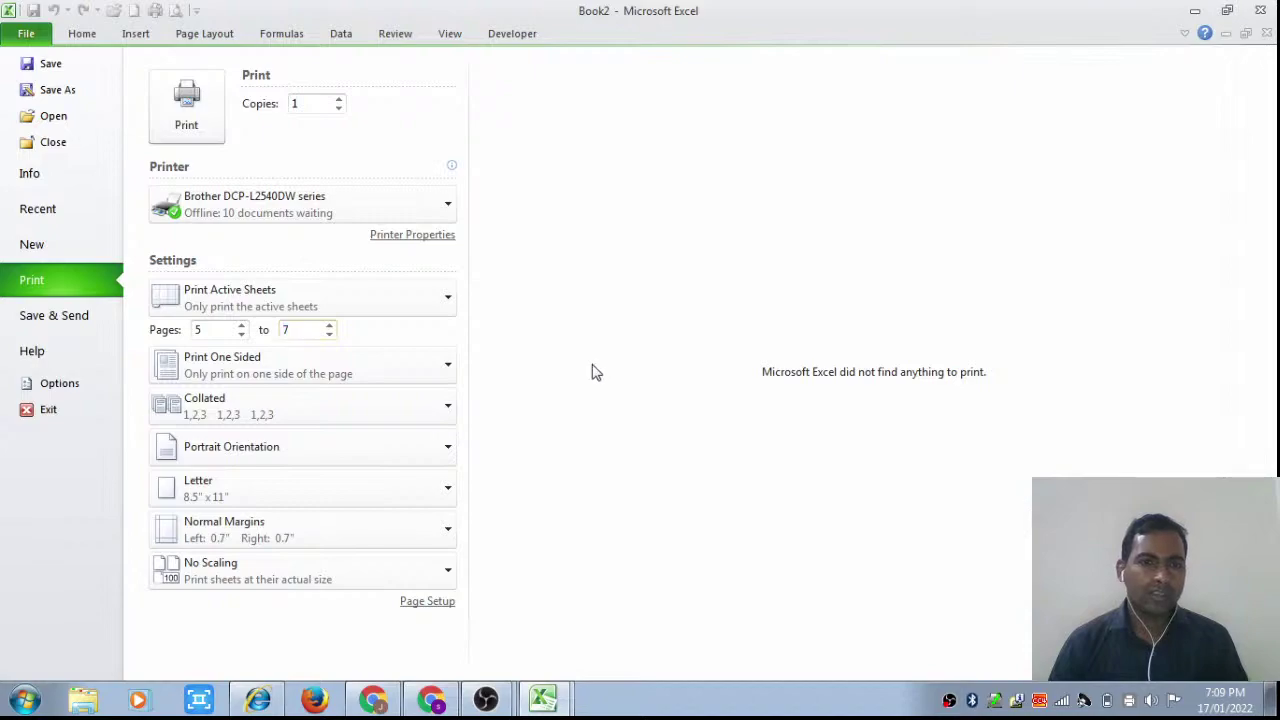
- Start exiting Excel, cancel at the save-changes prompt, and select cell G8
left_click(53, 321)
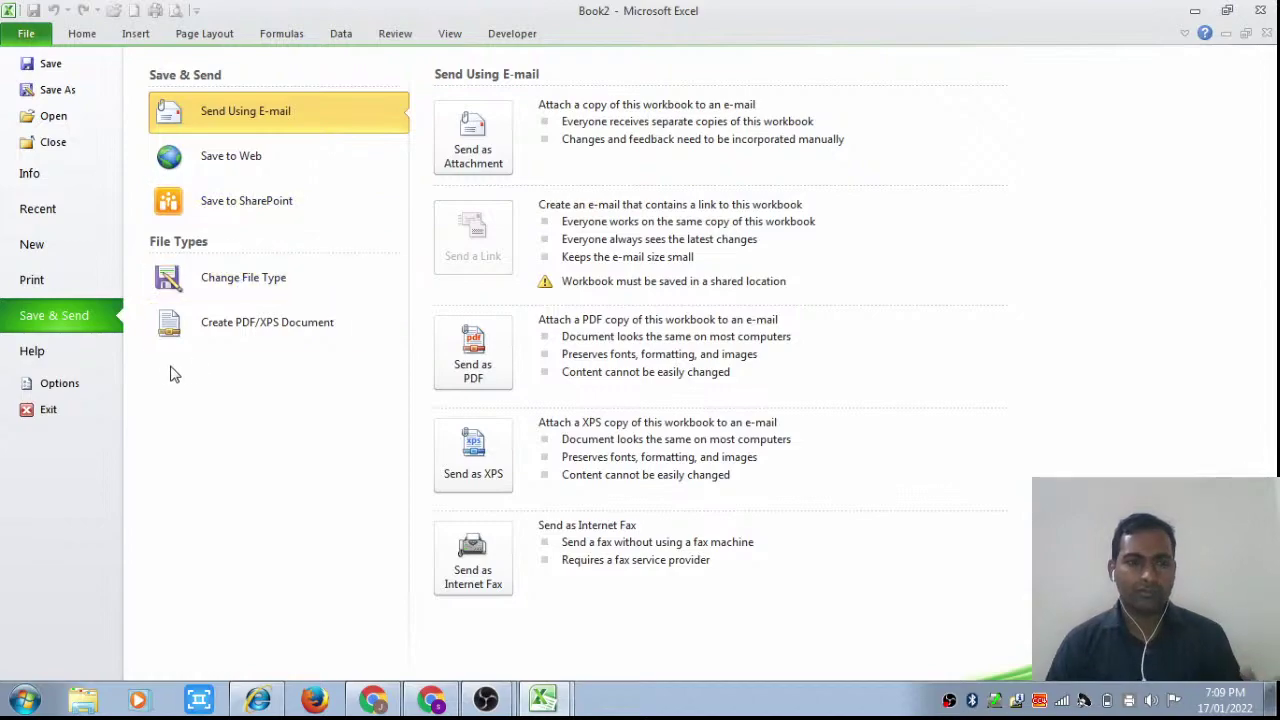
left_click(48, 414)
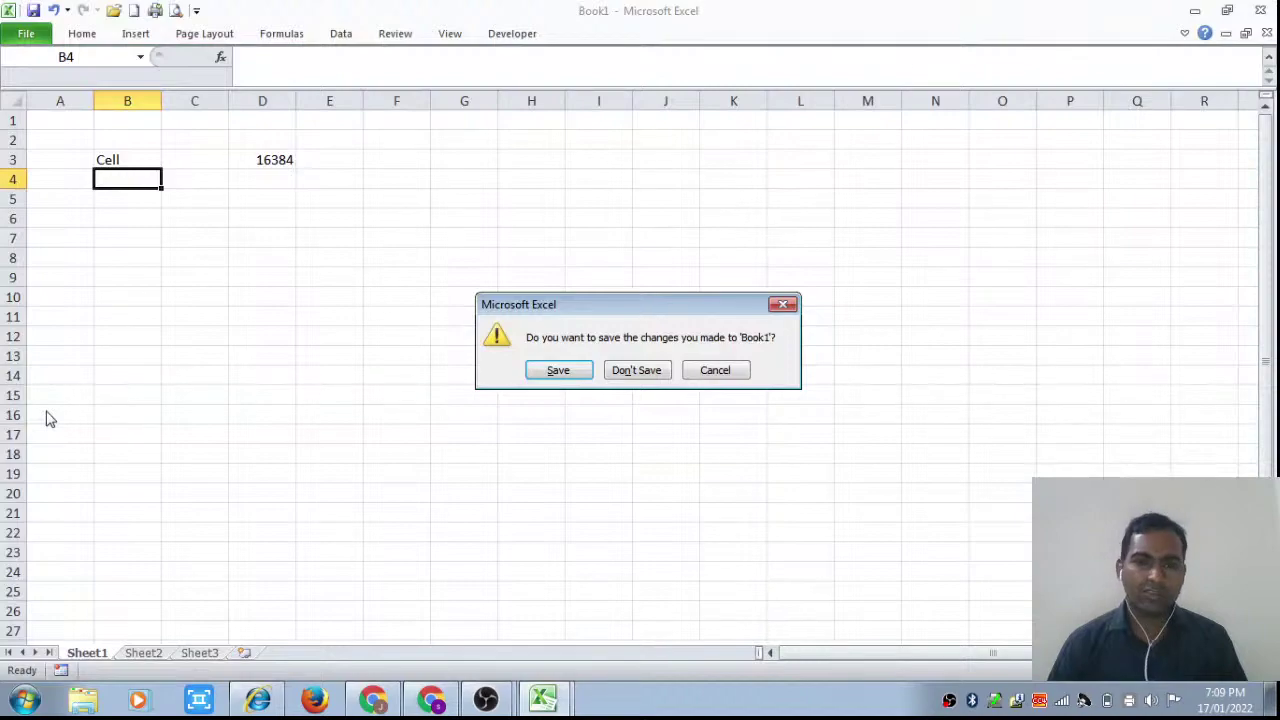
left_click(712, 371)
left_click(480, 266)
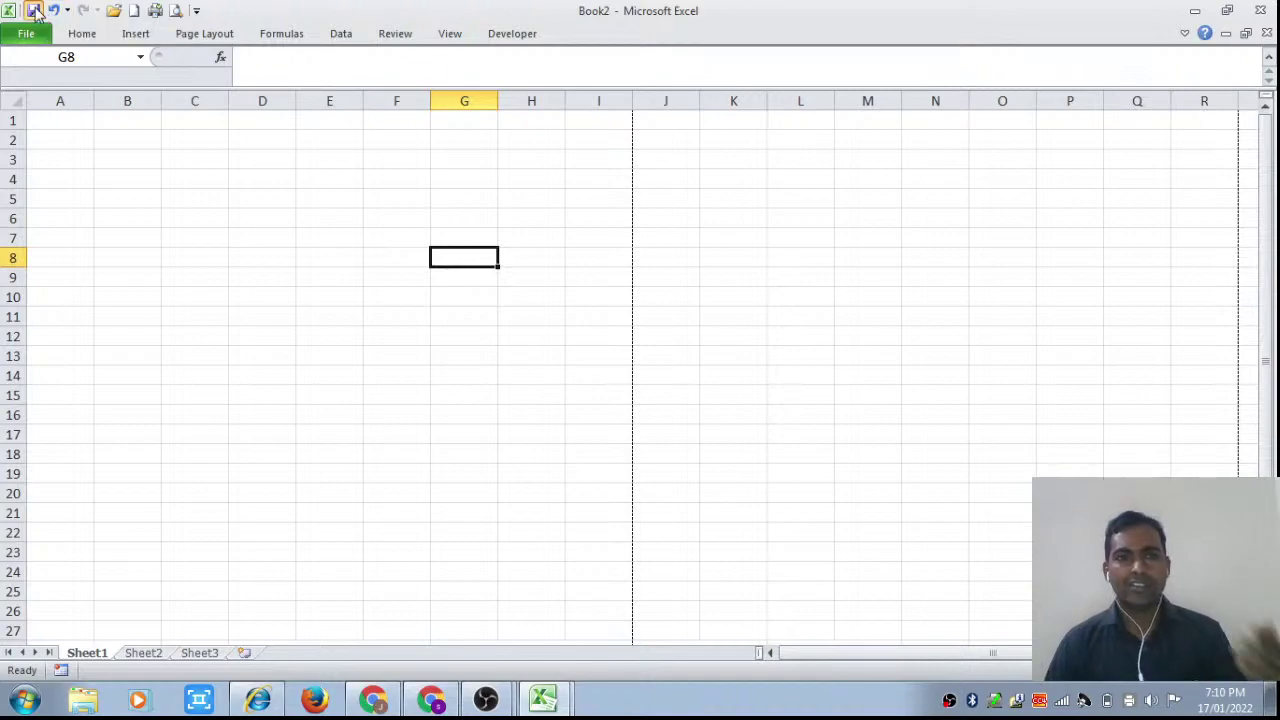
- Save the workbook as Book2 in the Desktop folder
left_click(33, 9)
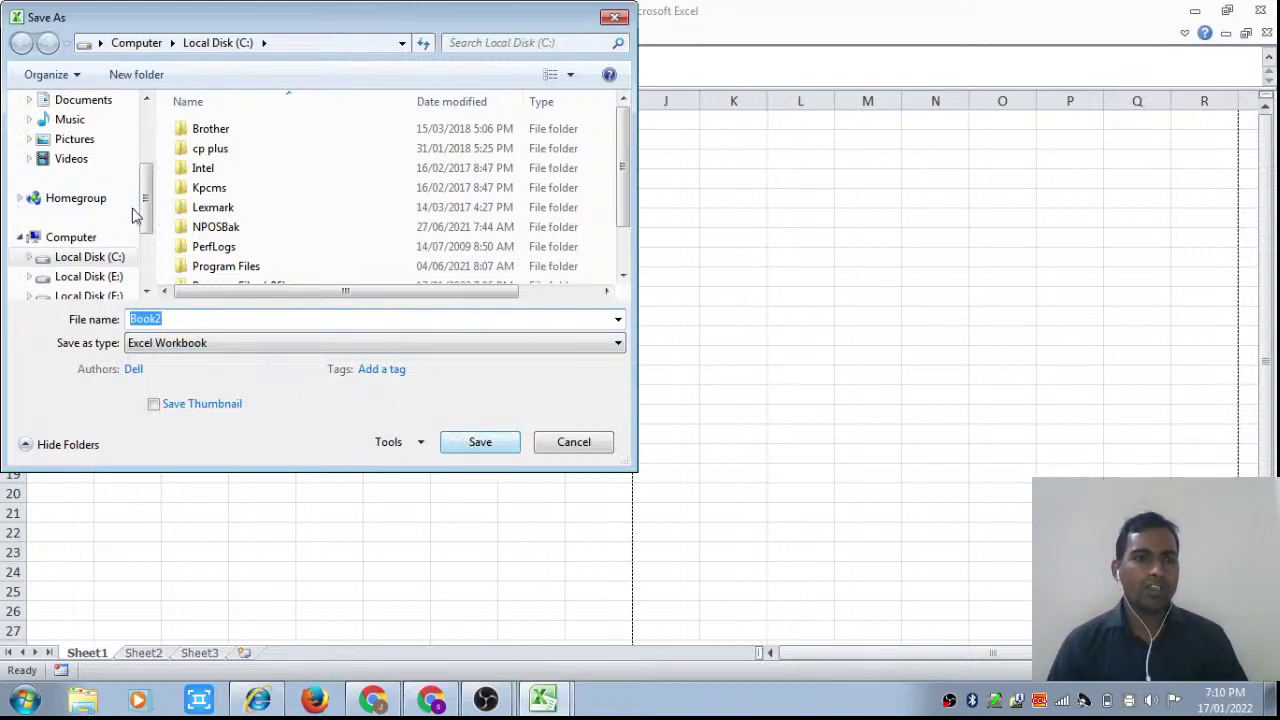
left_click_drag(147, 215, 150, 168)
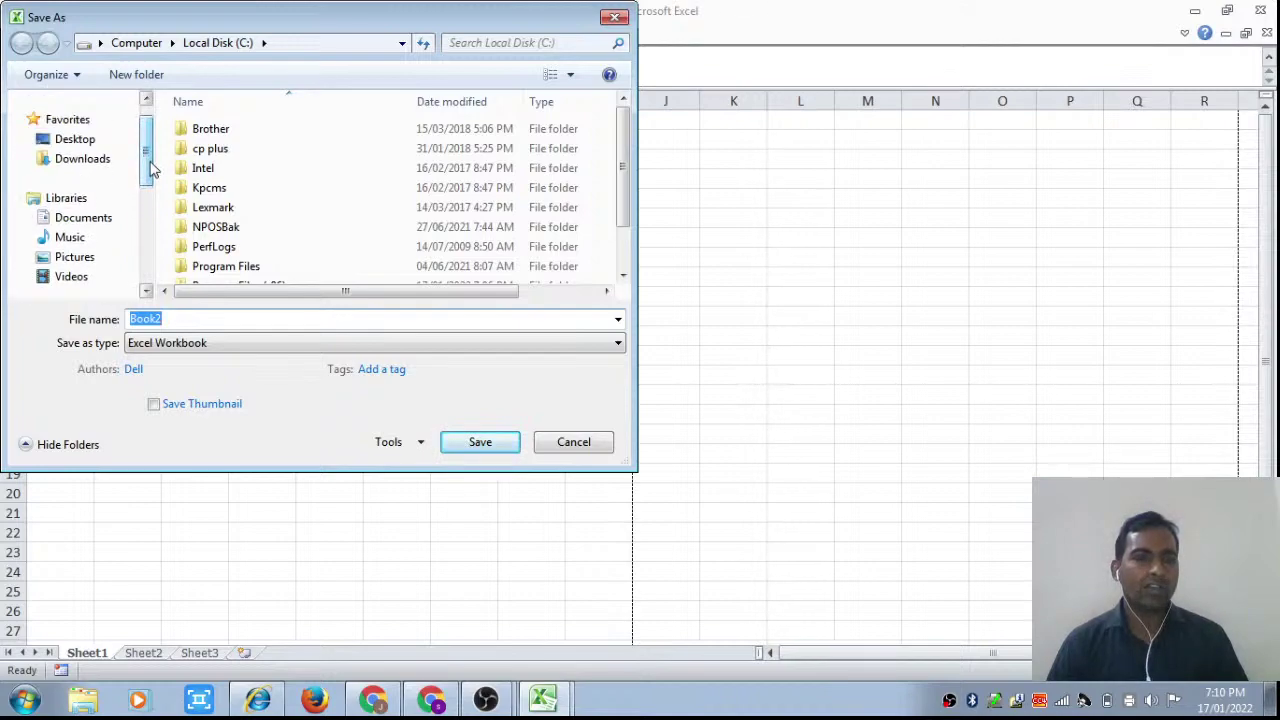
left_click(100, 142)
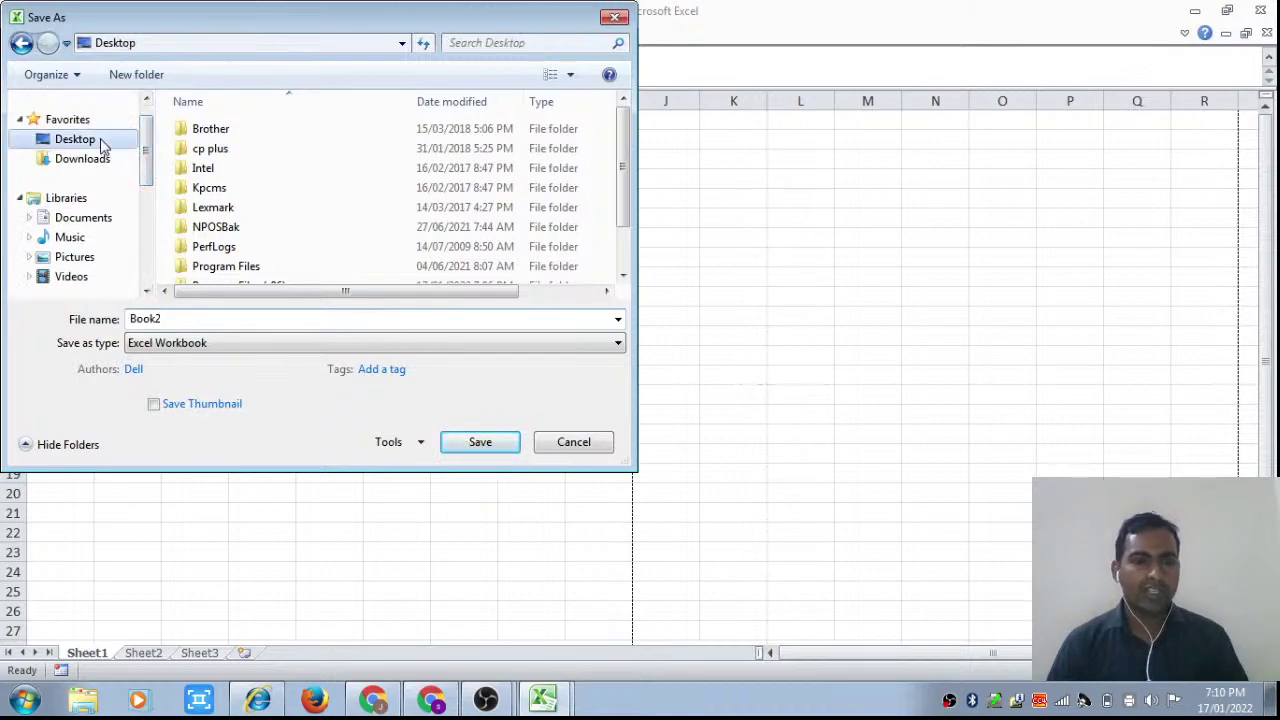
left_click(476, 444)
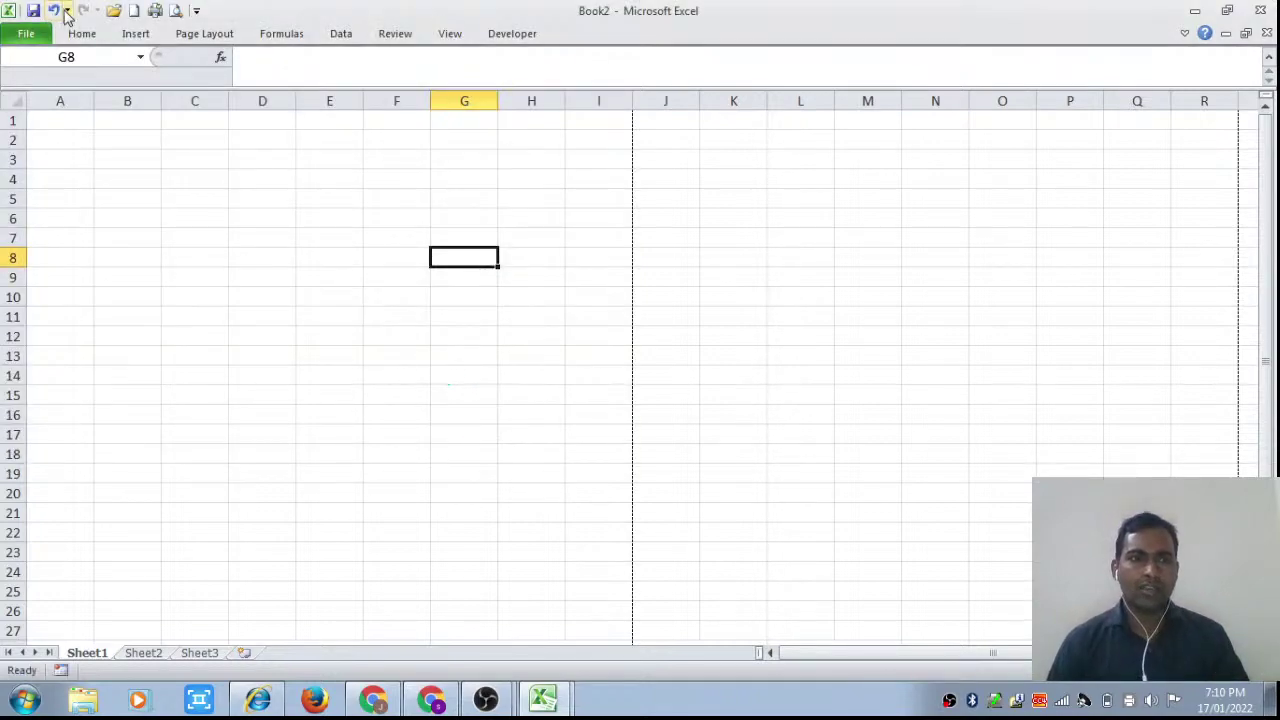
- Enter 'Janata kala' in G8, then undo and redo that entry
type("hg")
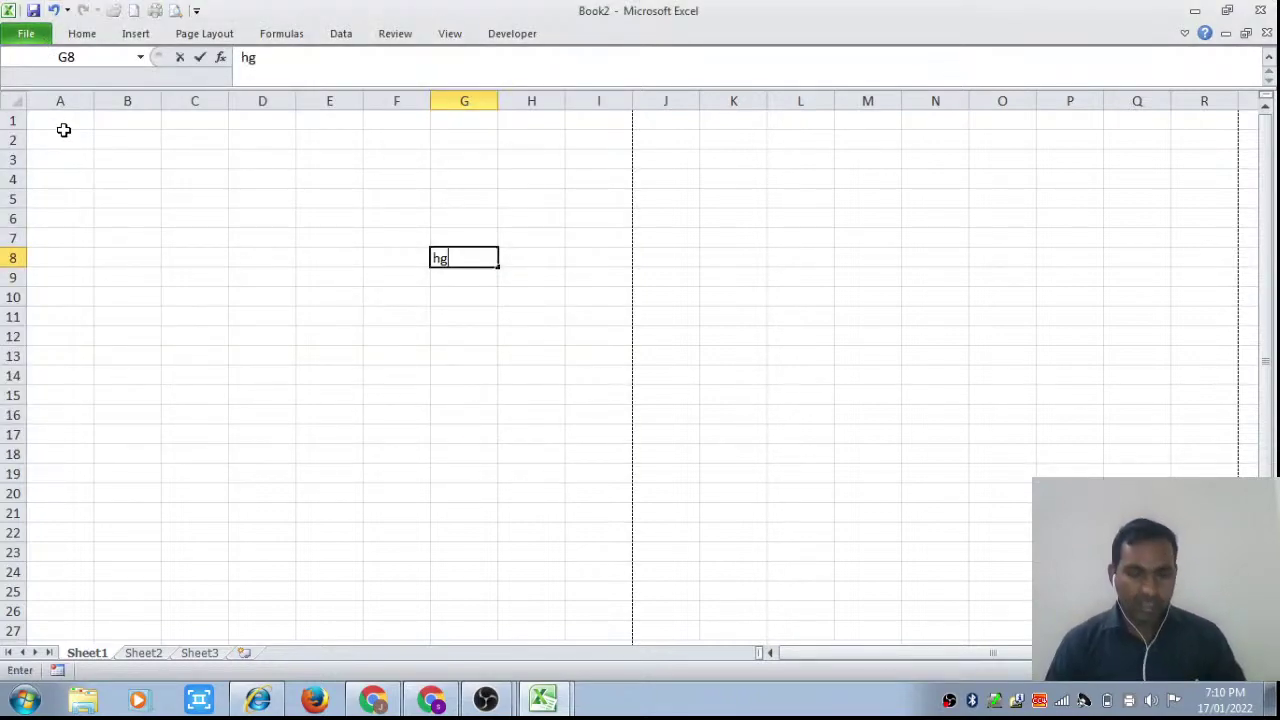
type("g")
key("BackSpace")
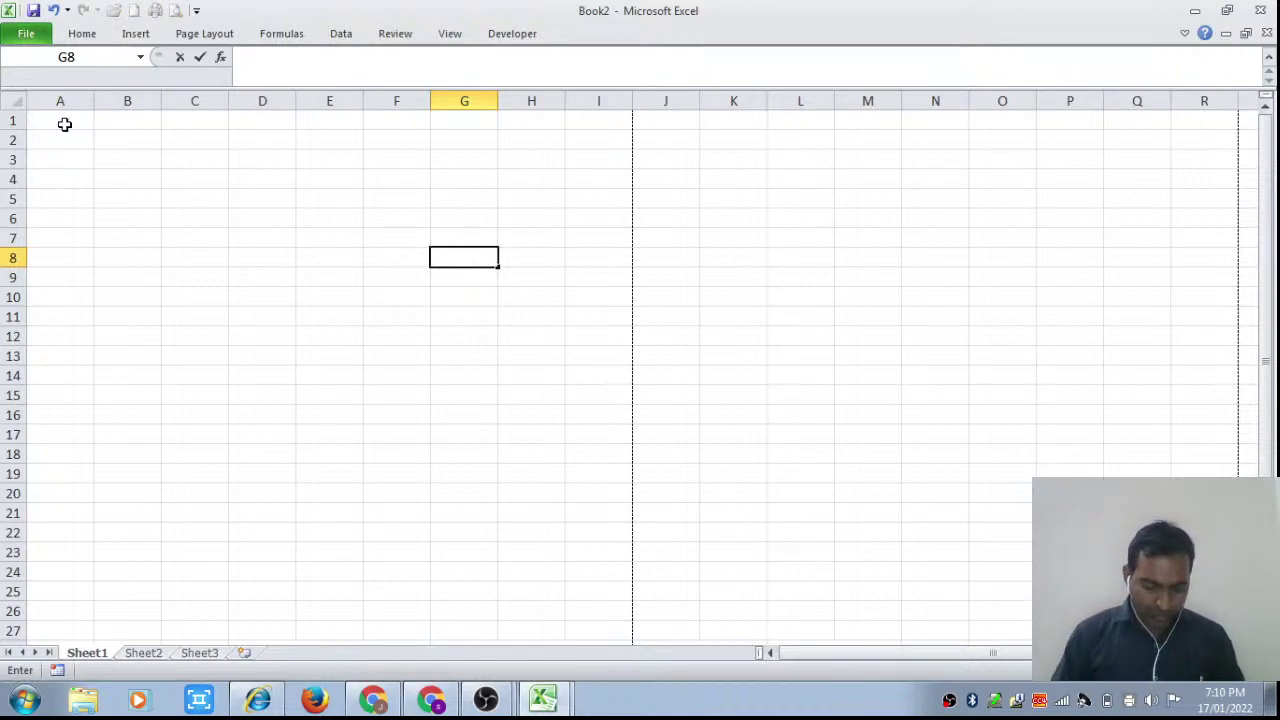
type("Janata ")
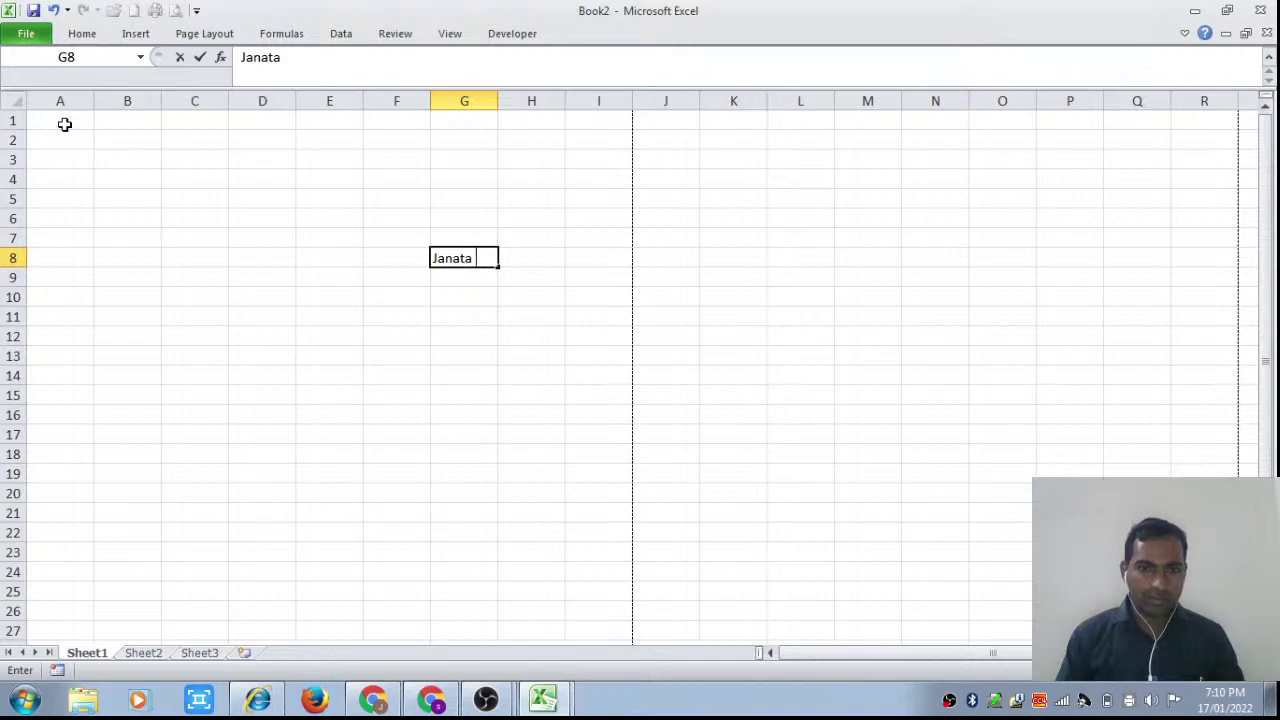
type("a")
key("BackSpace")
type("k")
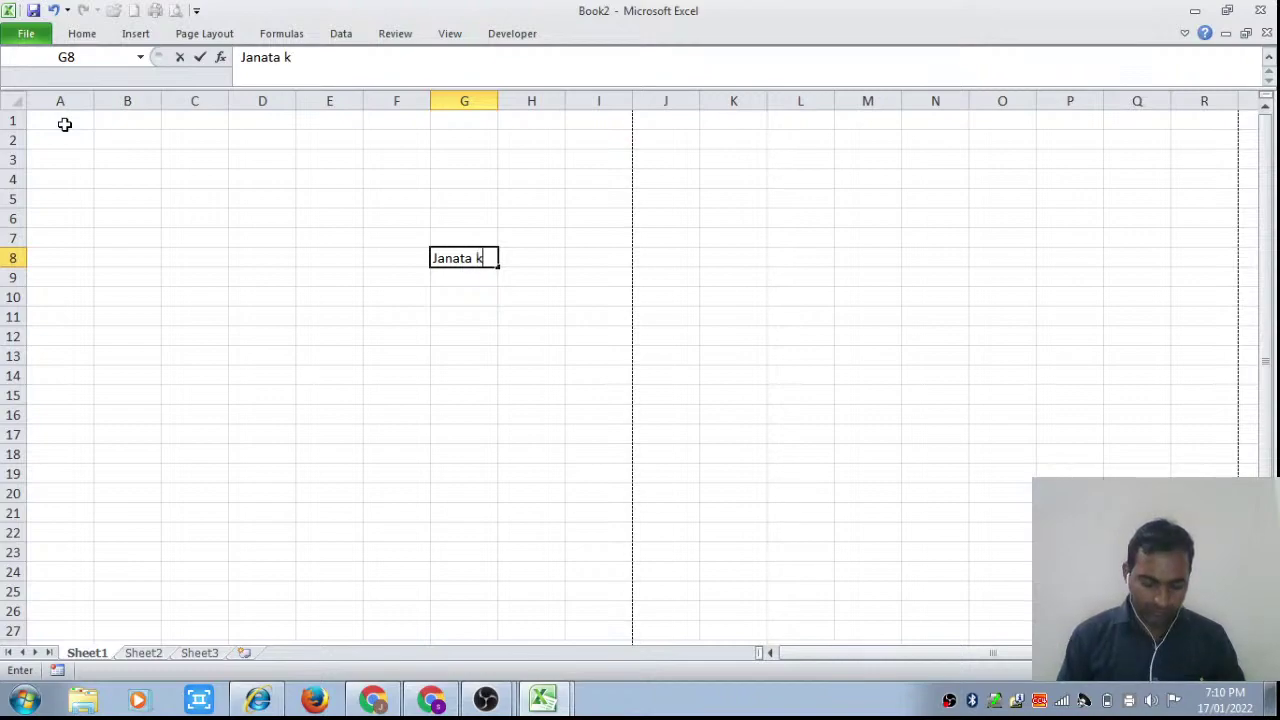
type("a;")
key("BackSpace")
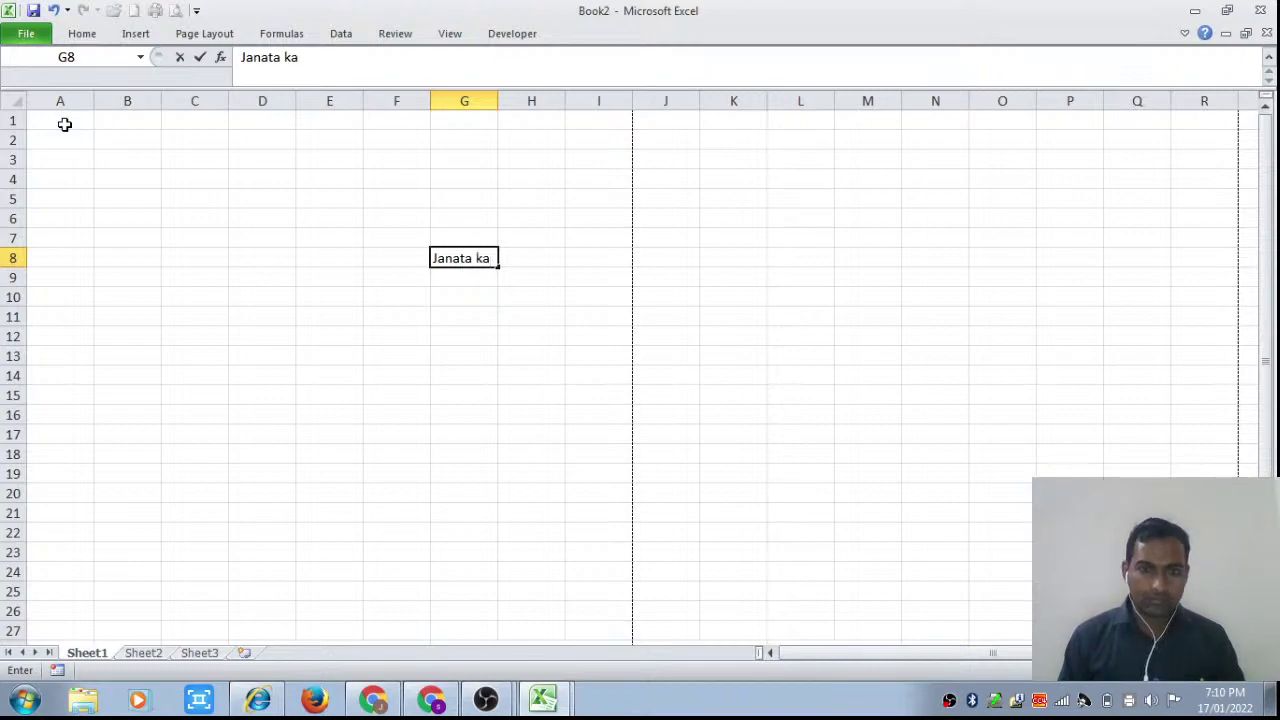
type("la")
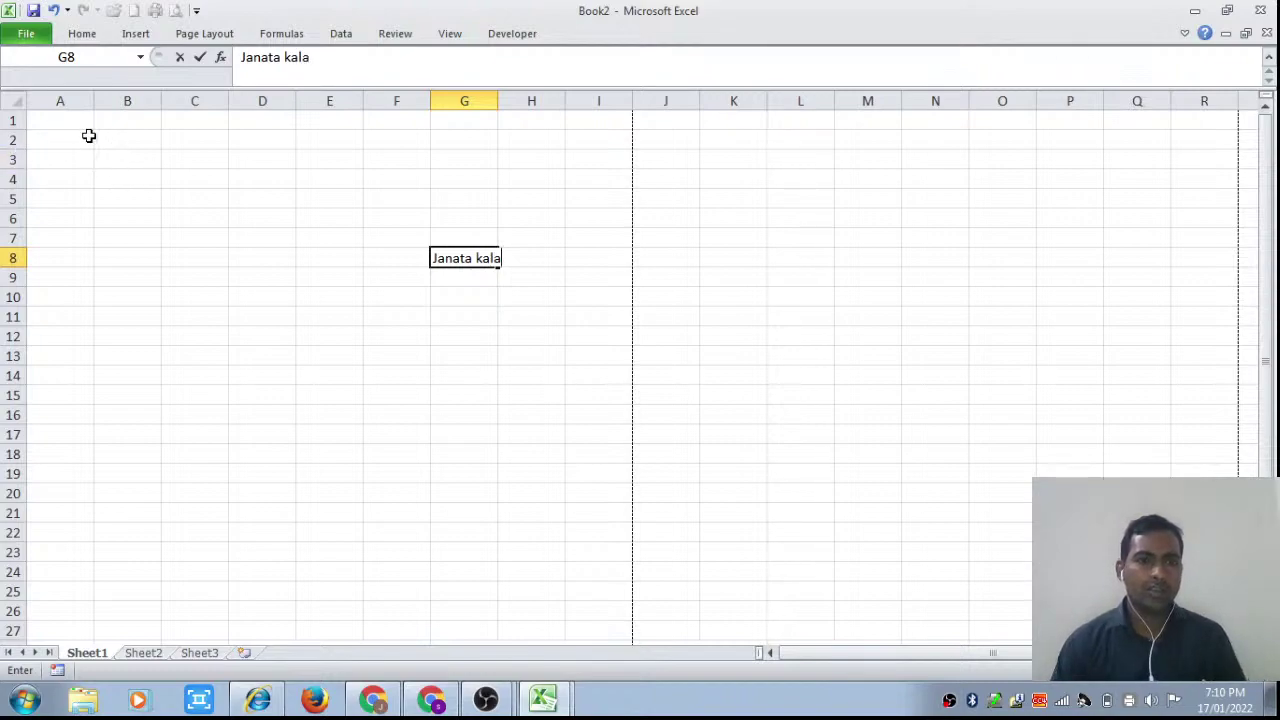
key("ctrl+Return")
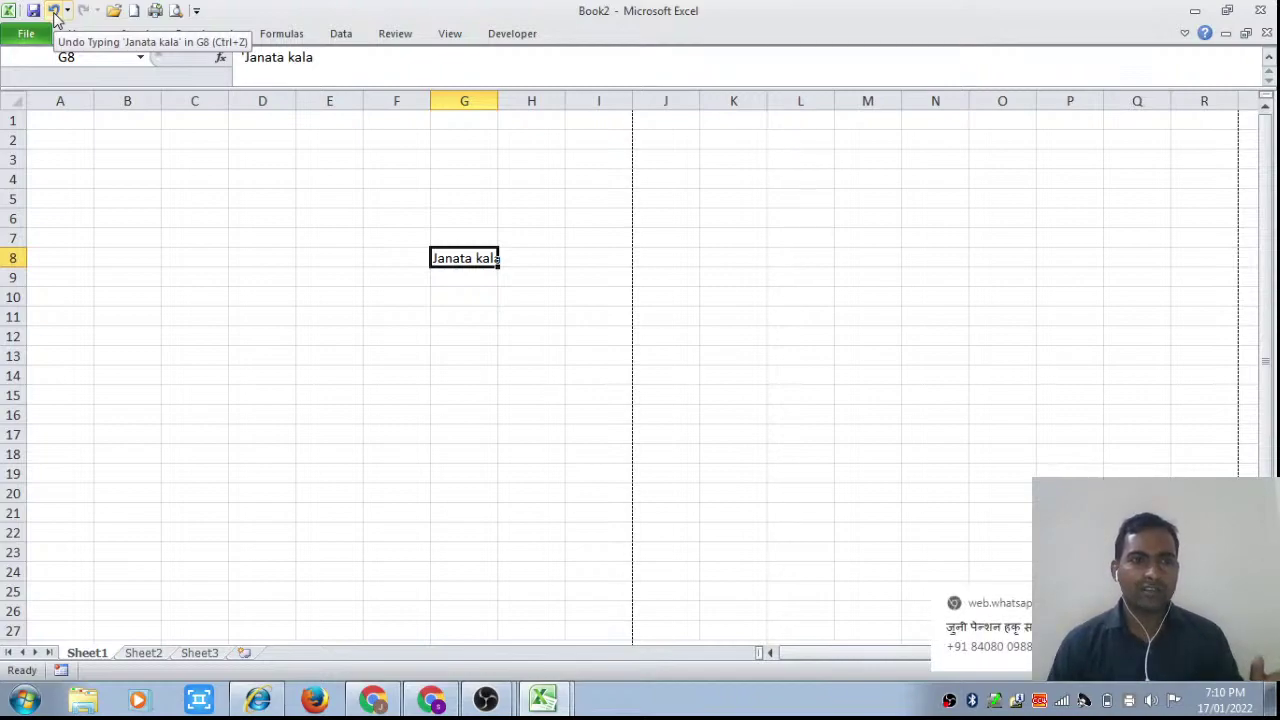
left_click(54, 12)
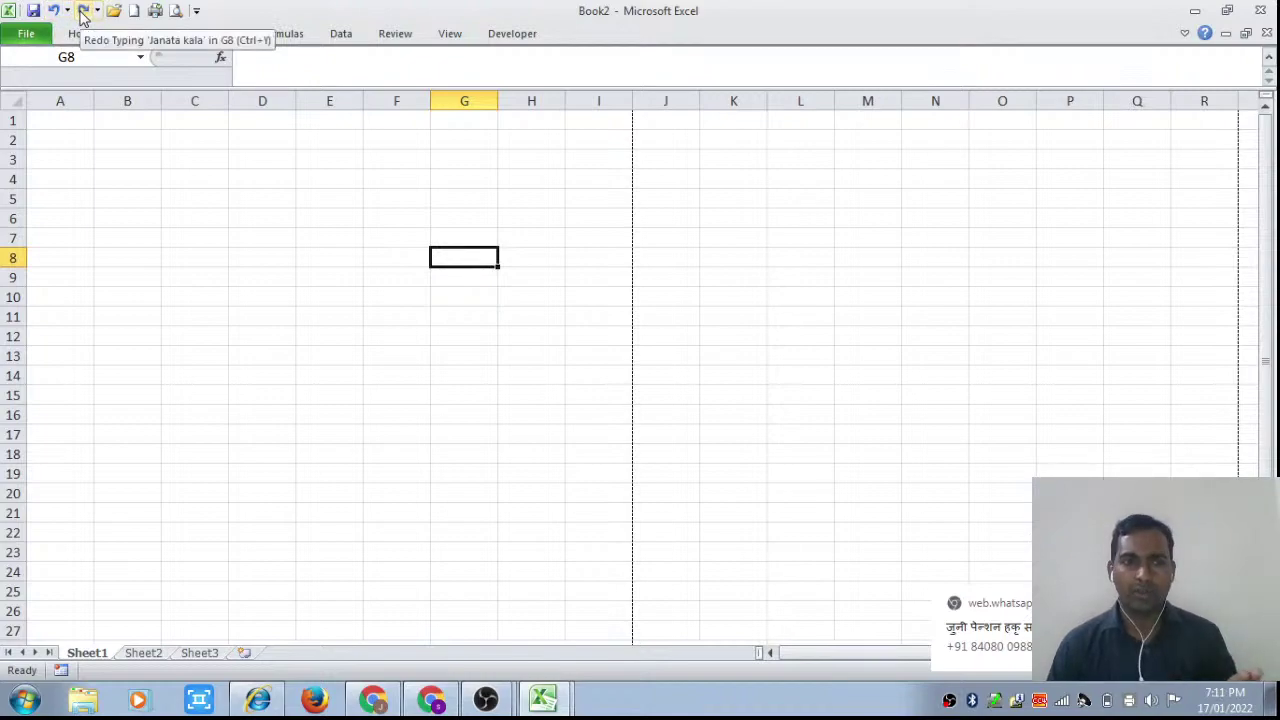
left_click(83, 12)
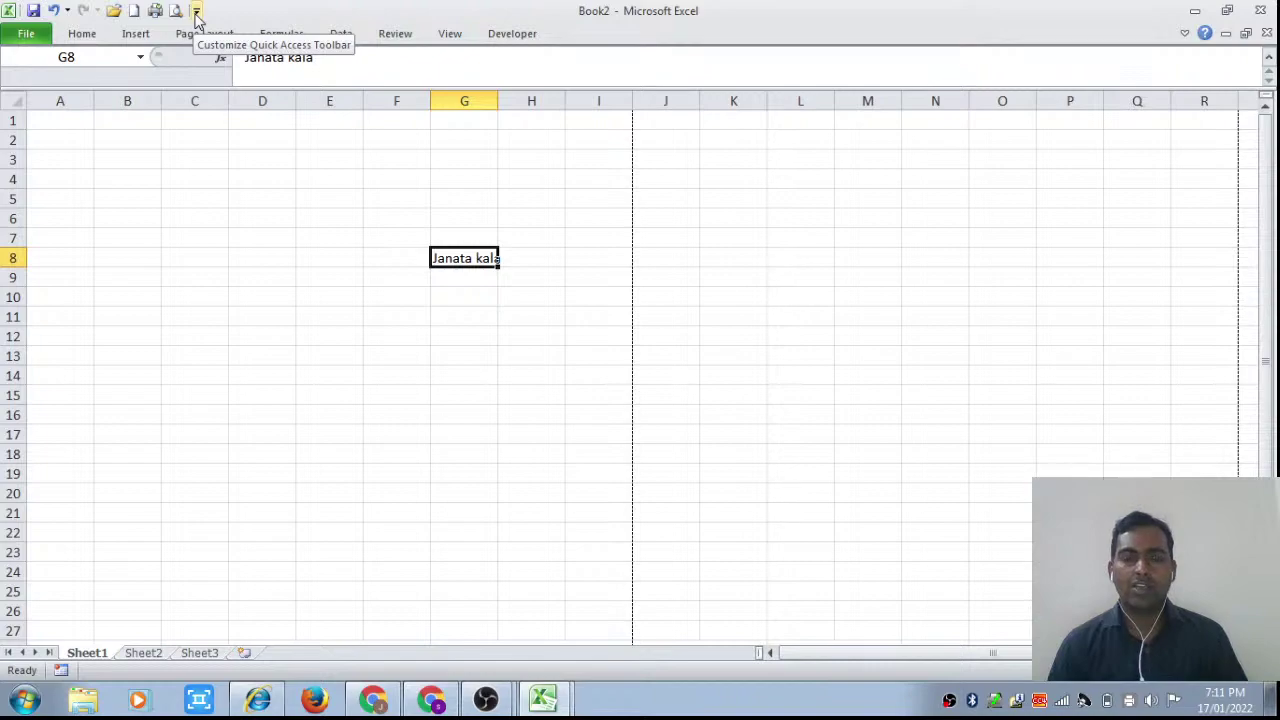
- Remove New from the Quick Access Toolbar and add Sort Ascending and Sort Descending
left_click(197, 12)
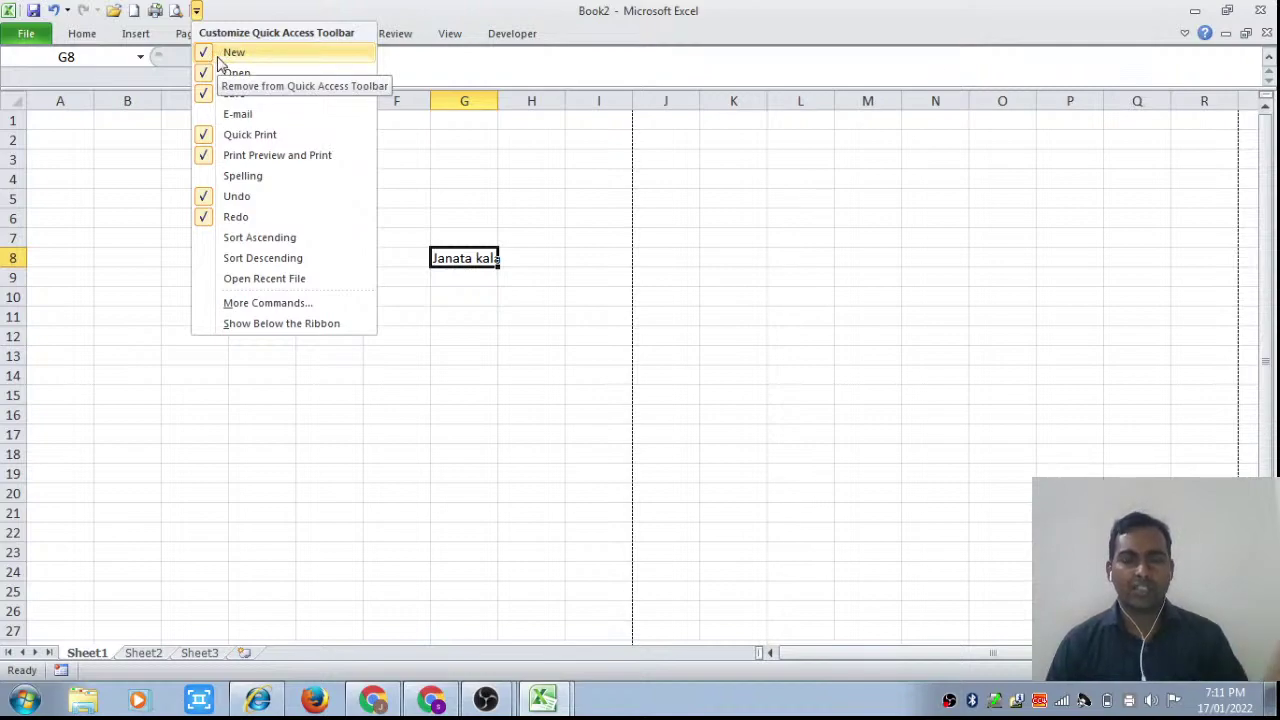
left_click(206, 55)
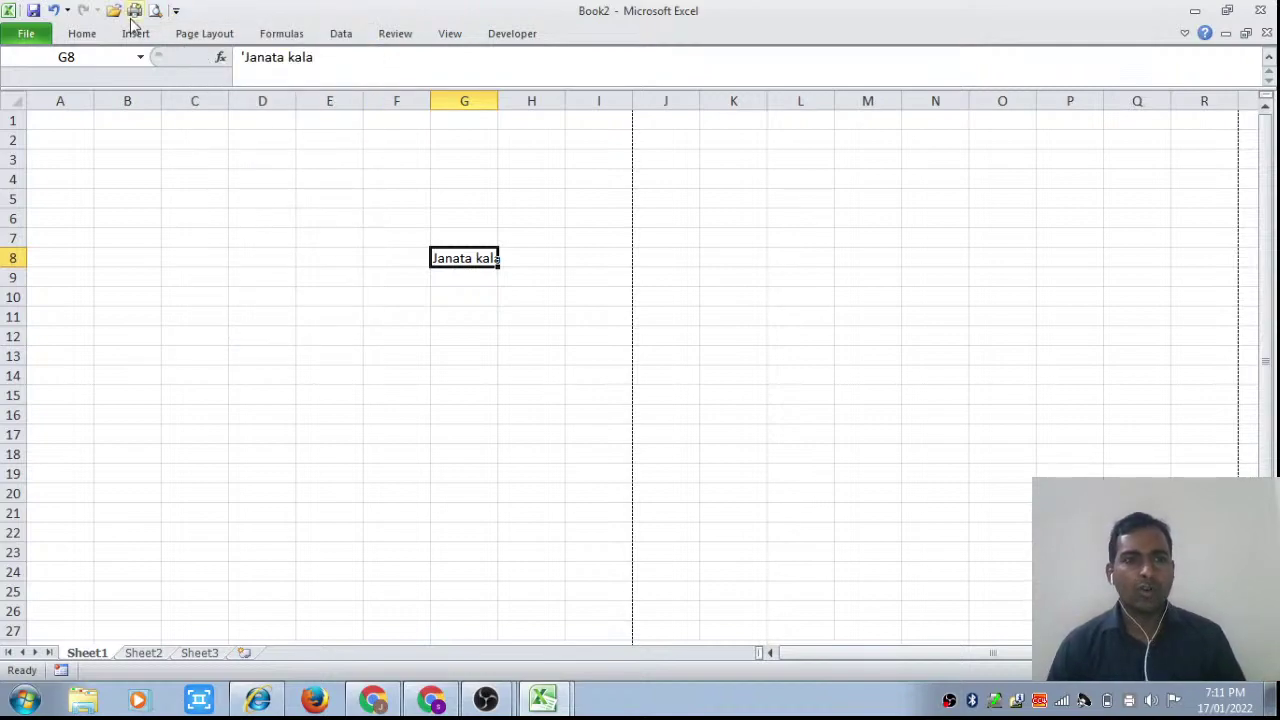
left_click(175, 10)
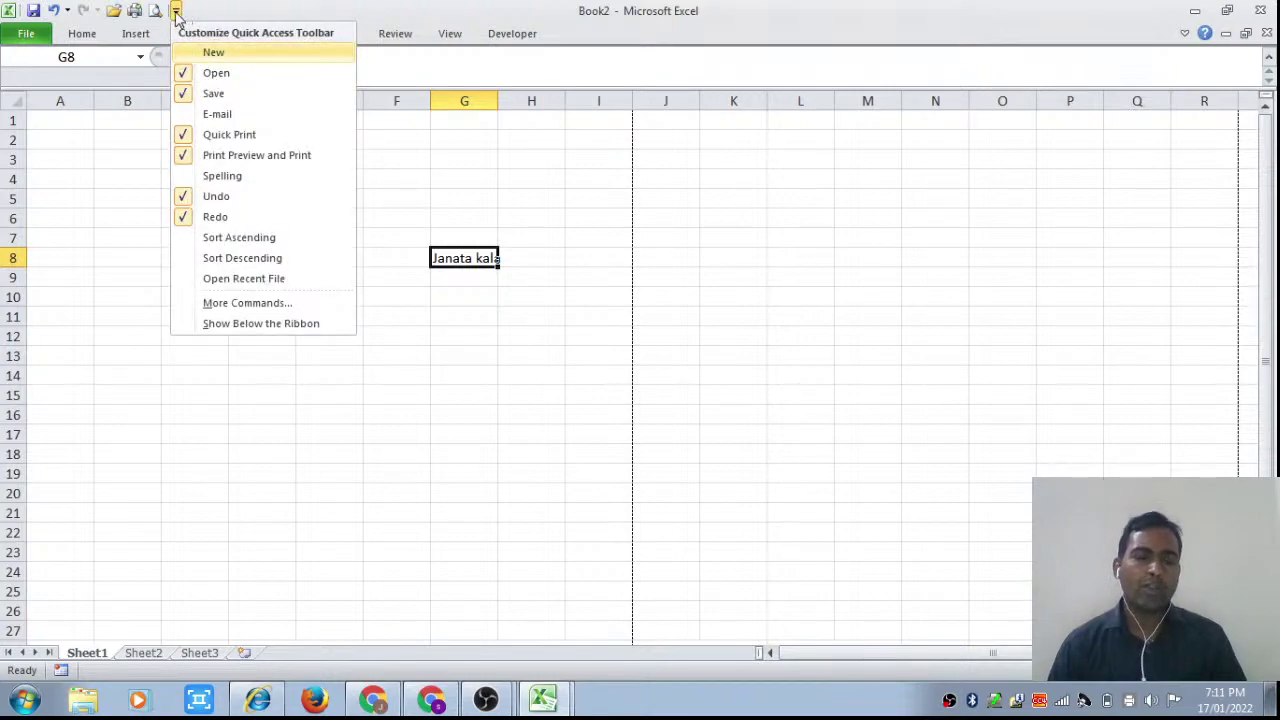
left_click(220, 240)
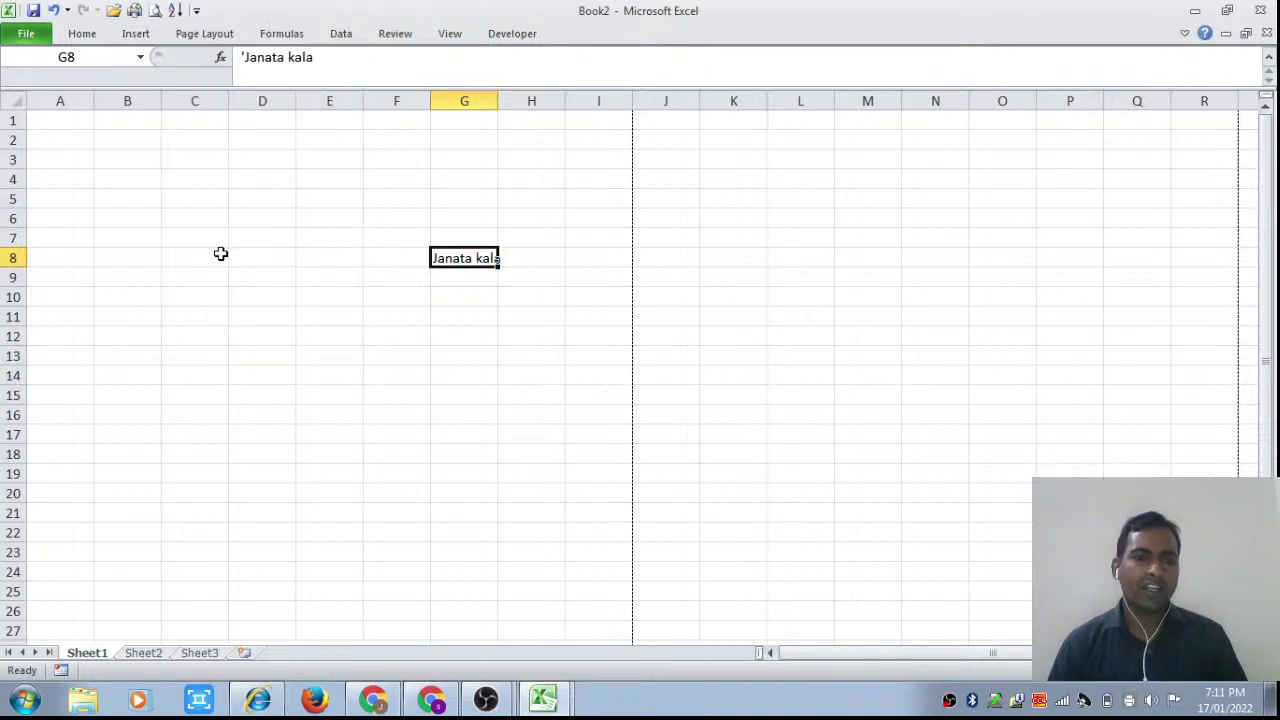
left_click(196, 10)
left_click(240, 258)
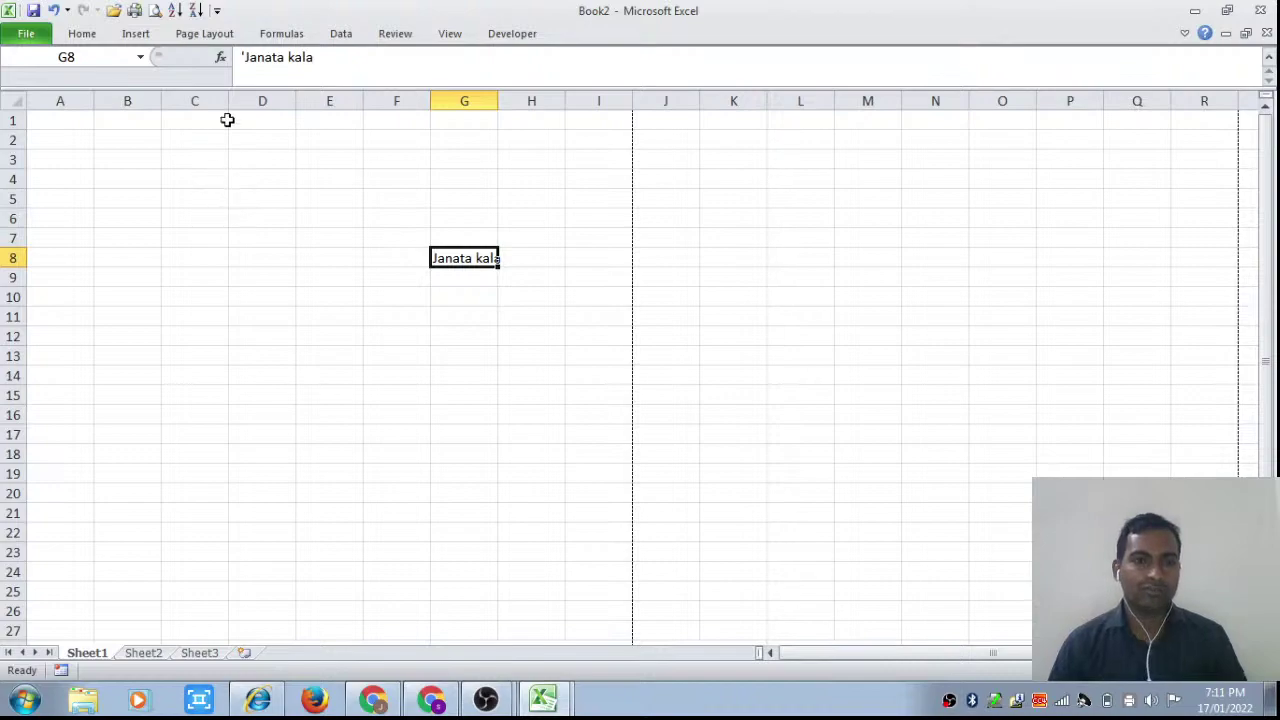
left_click(217, 10)
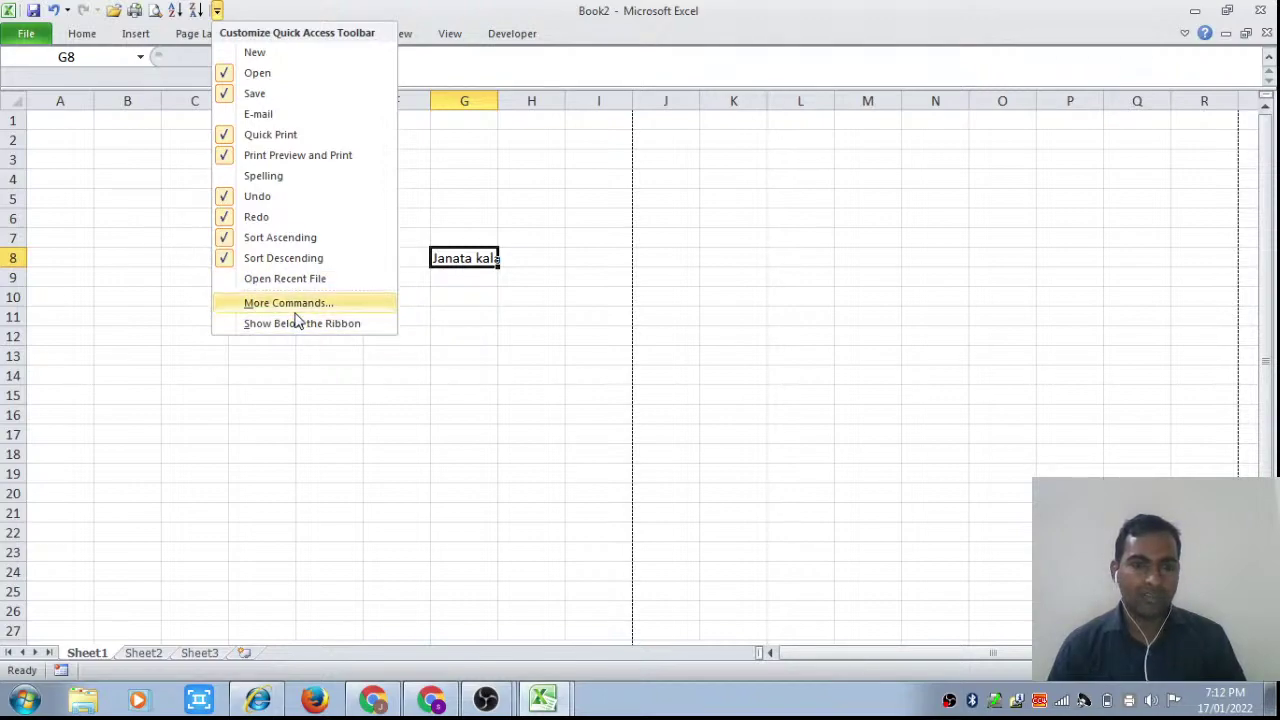
left_click(111, 235)
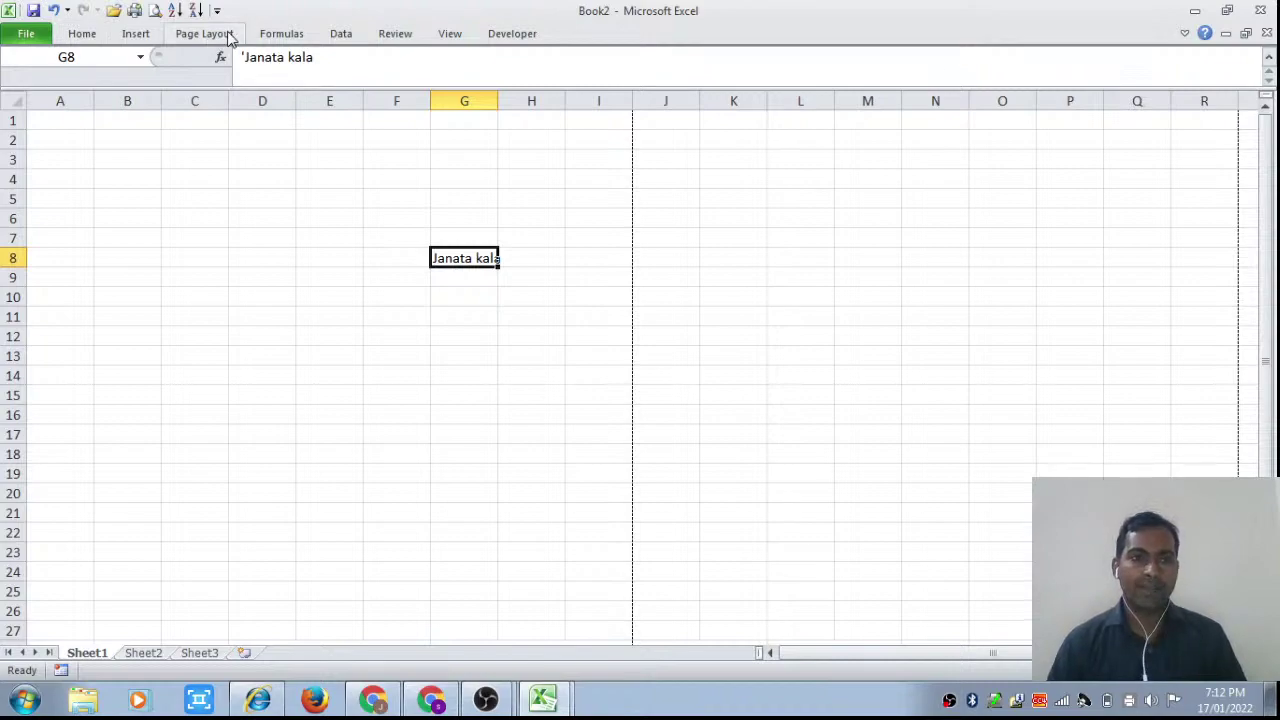
- Type 'Tabs' into D6, erase it, and expand the collapsed Home commands
left_click(243, 220)
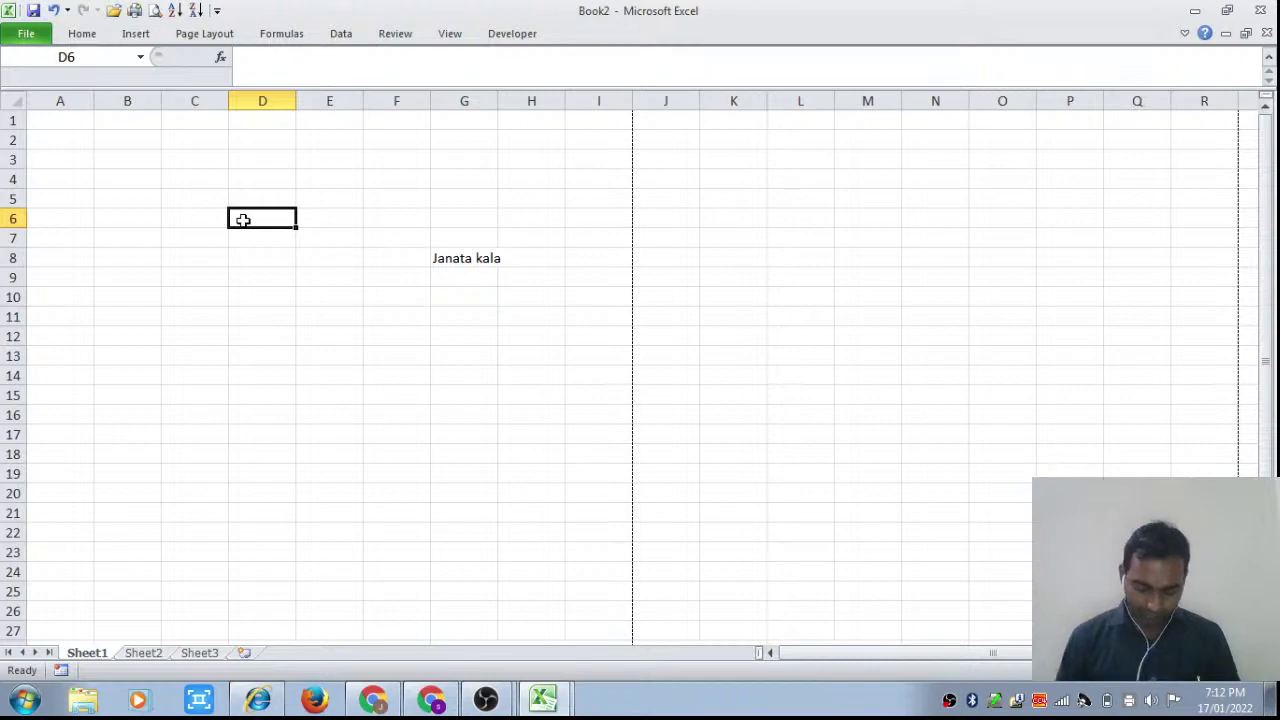
type("Tab")
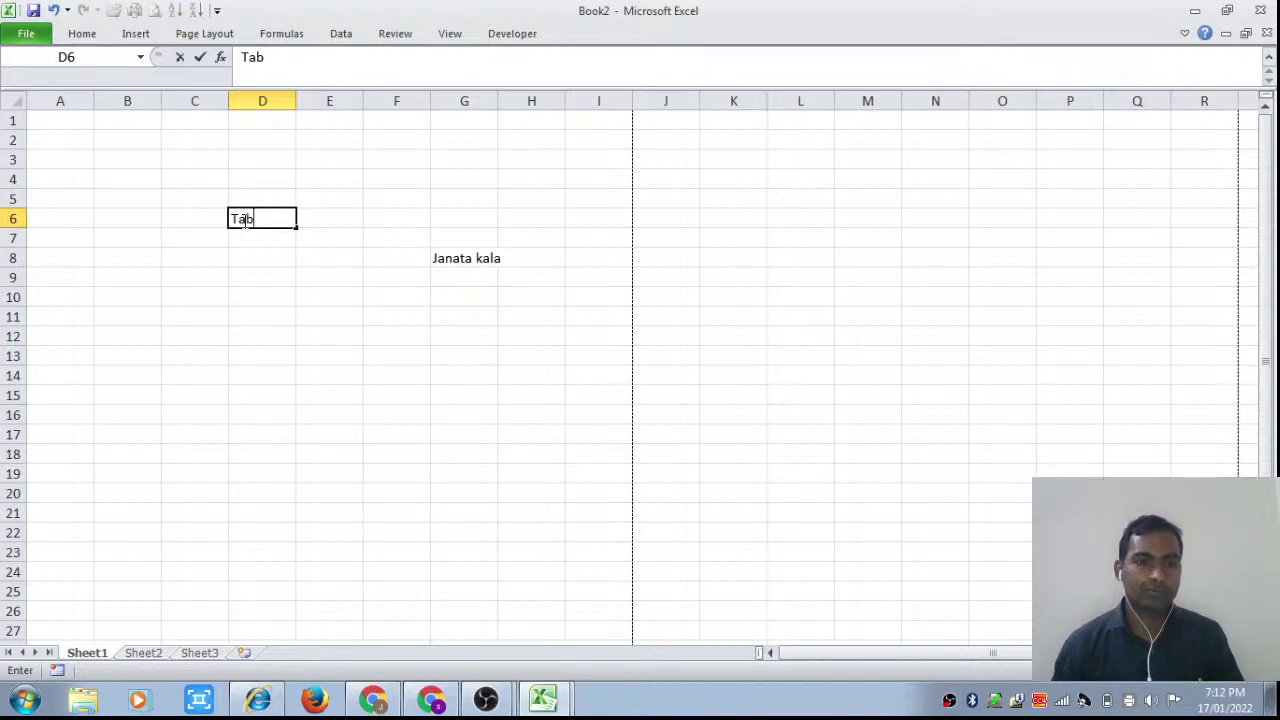
type("s")
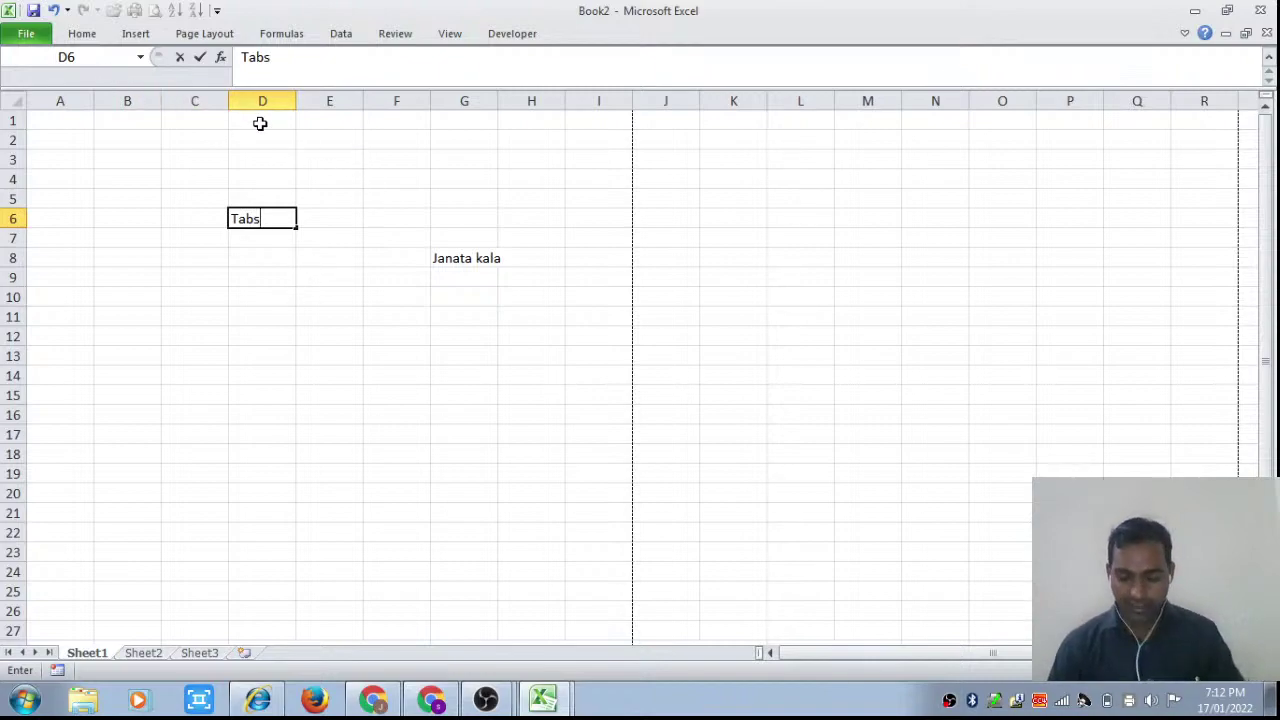
key("BackSpace")
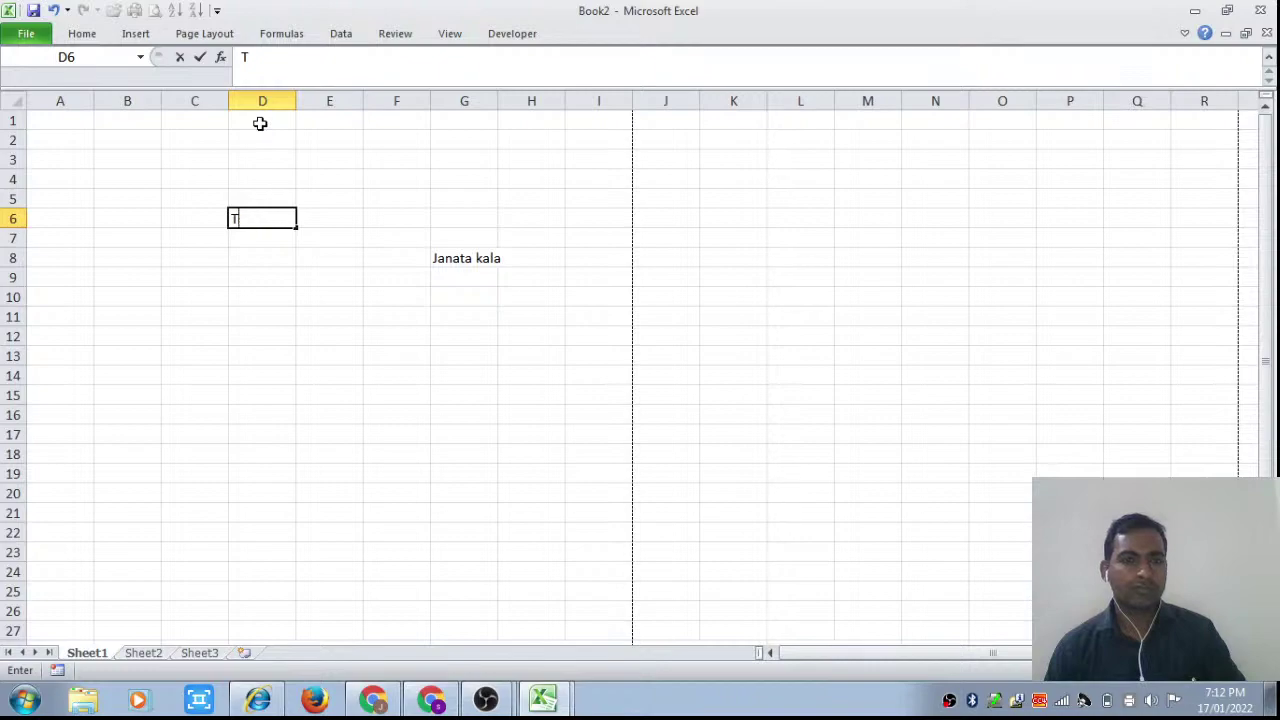
key("BackSpace")
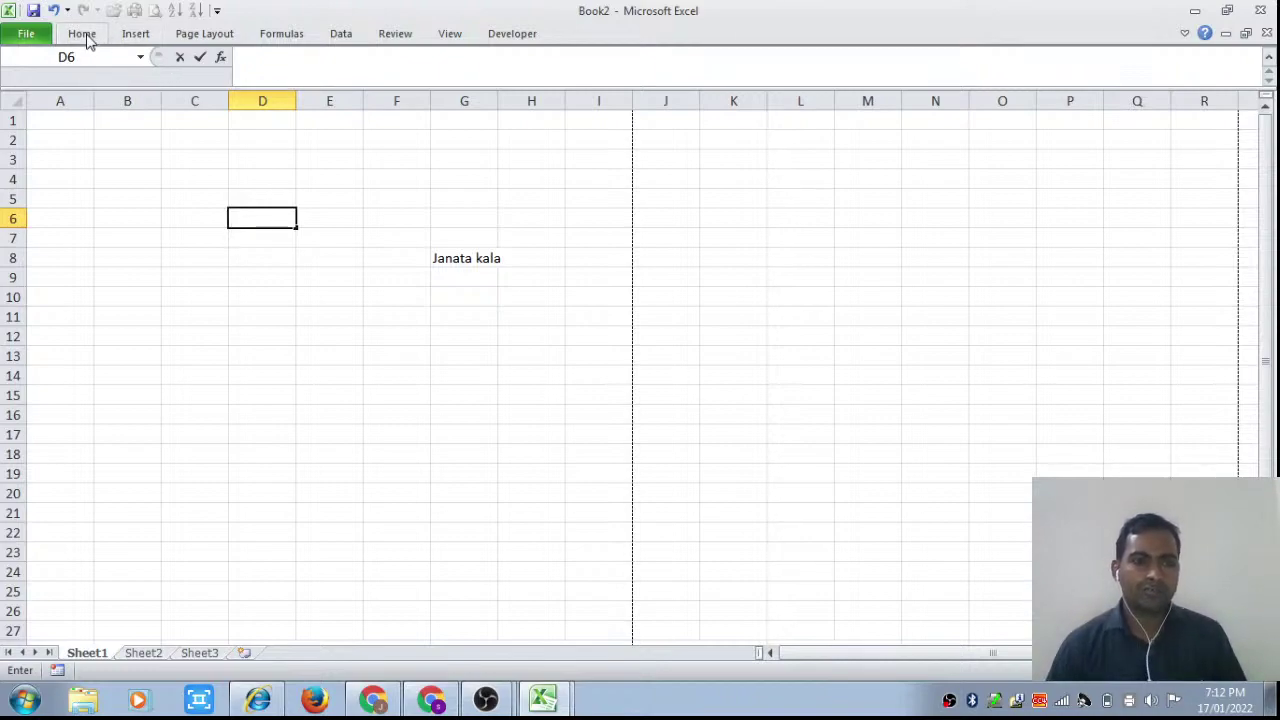
left_click(84, 35)
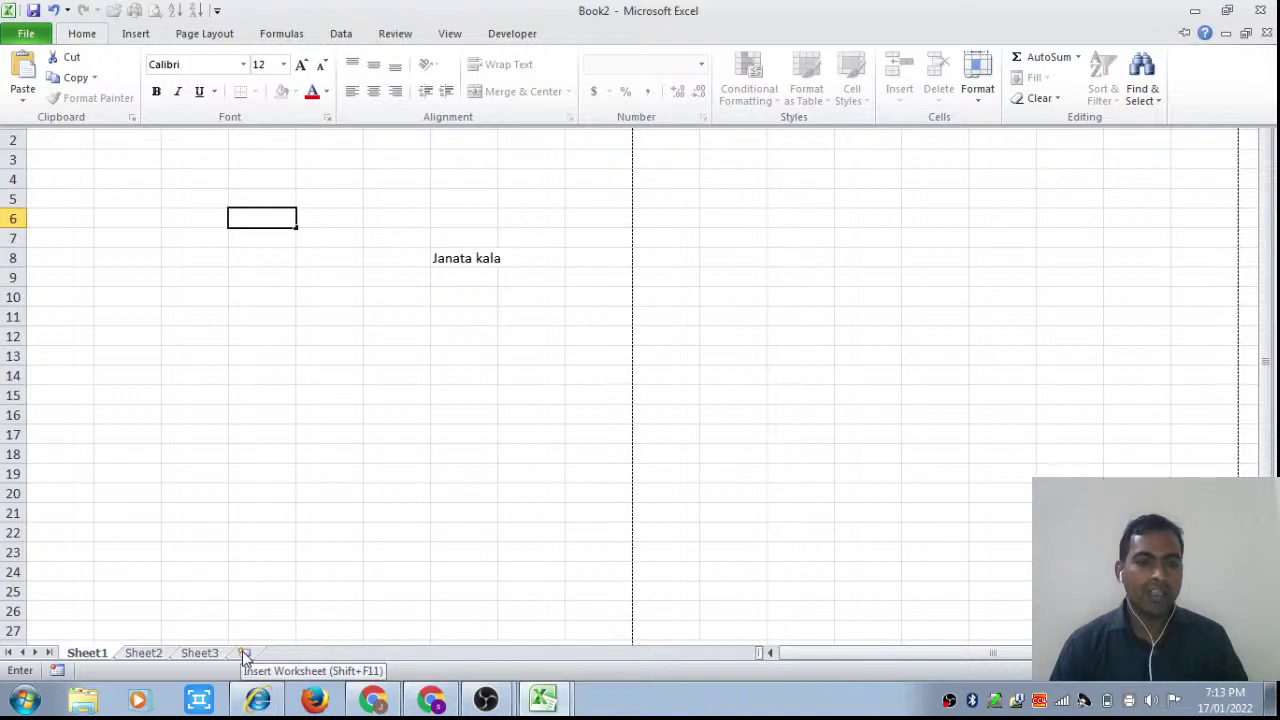
- Collapse the Home commands and scroll the sheet down three rows
key("Escape")
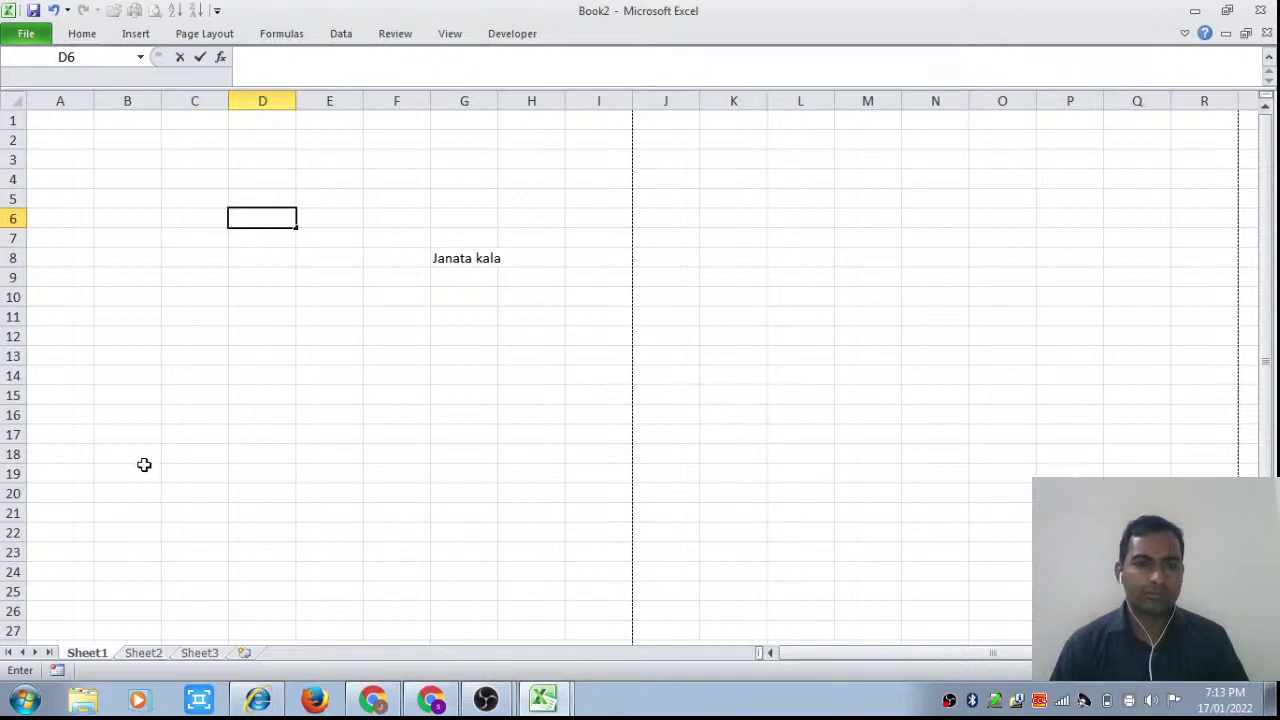
scroll(174, 533, "down", 1)
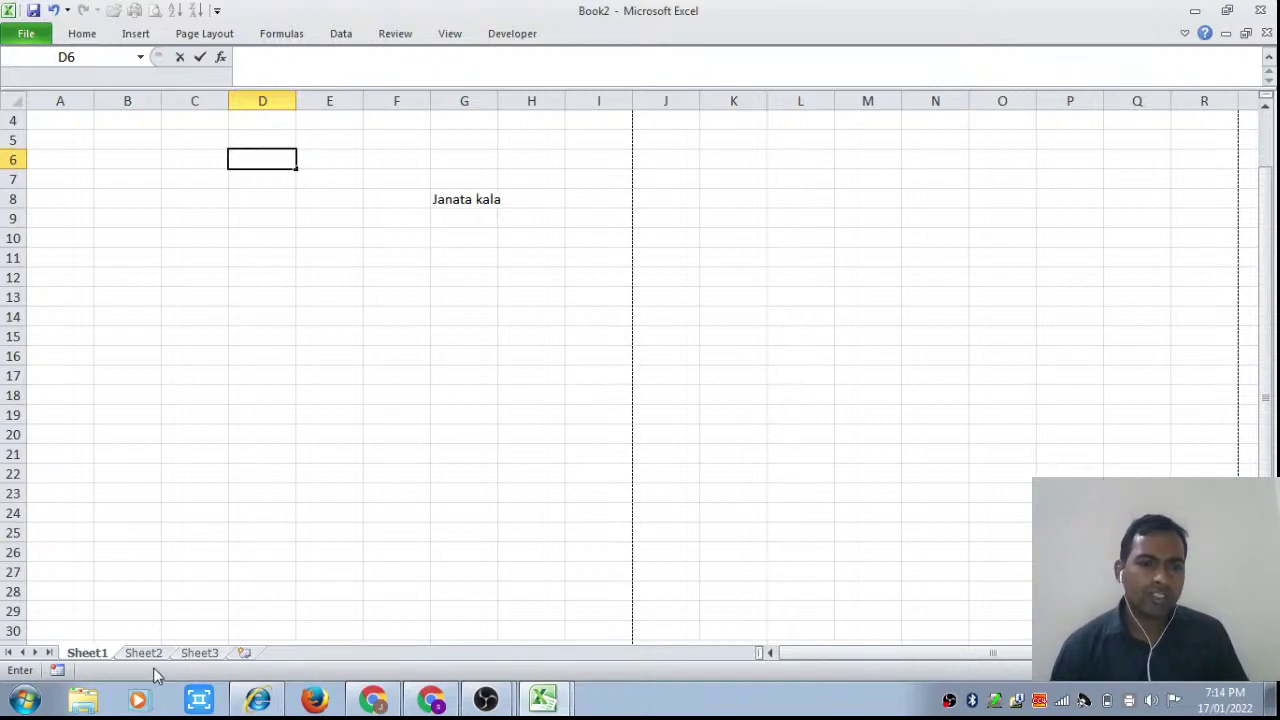
- Delete the Sheet3 worksheet from Book2
left_click(199, 654)
right_click(199, 657)
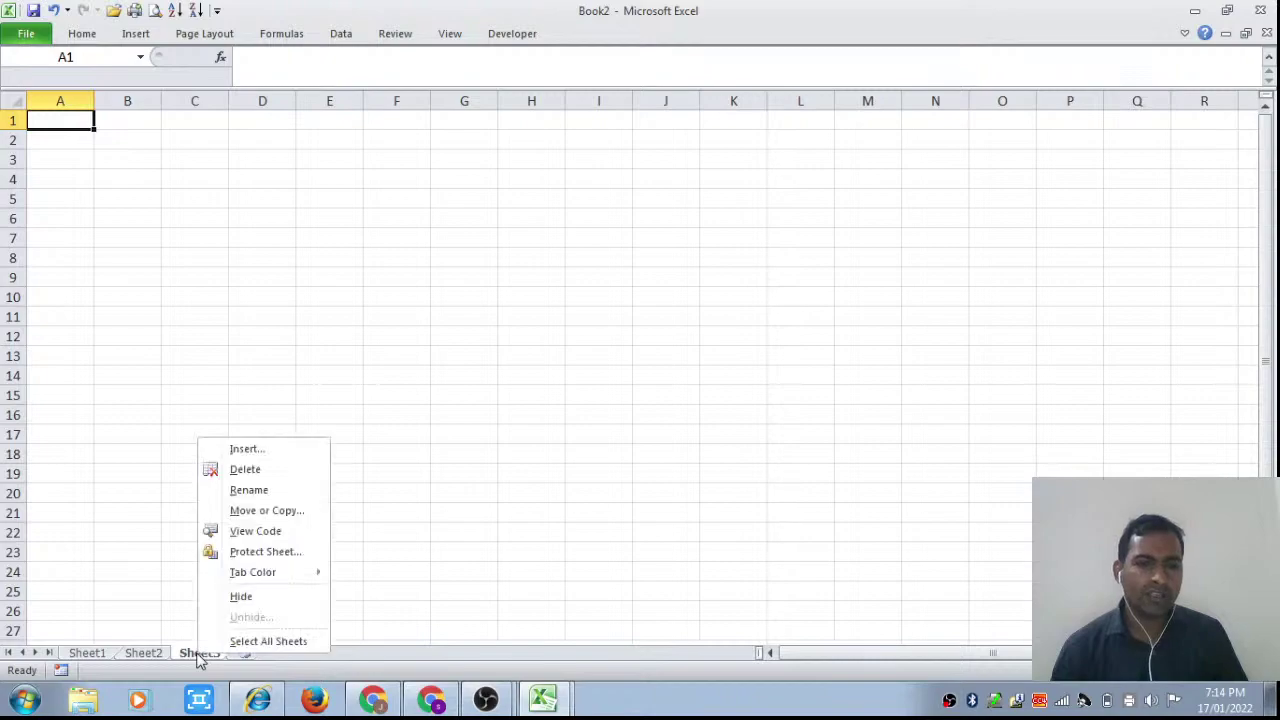
left_click(239, 464)
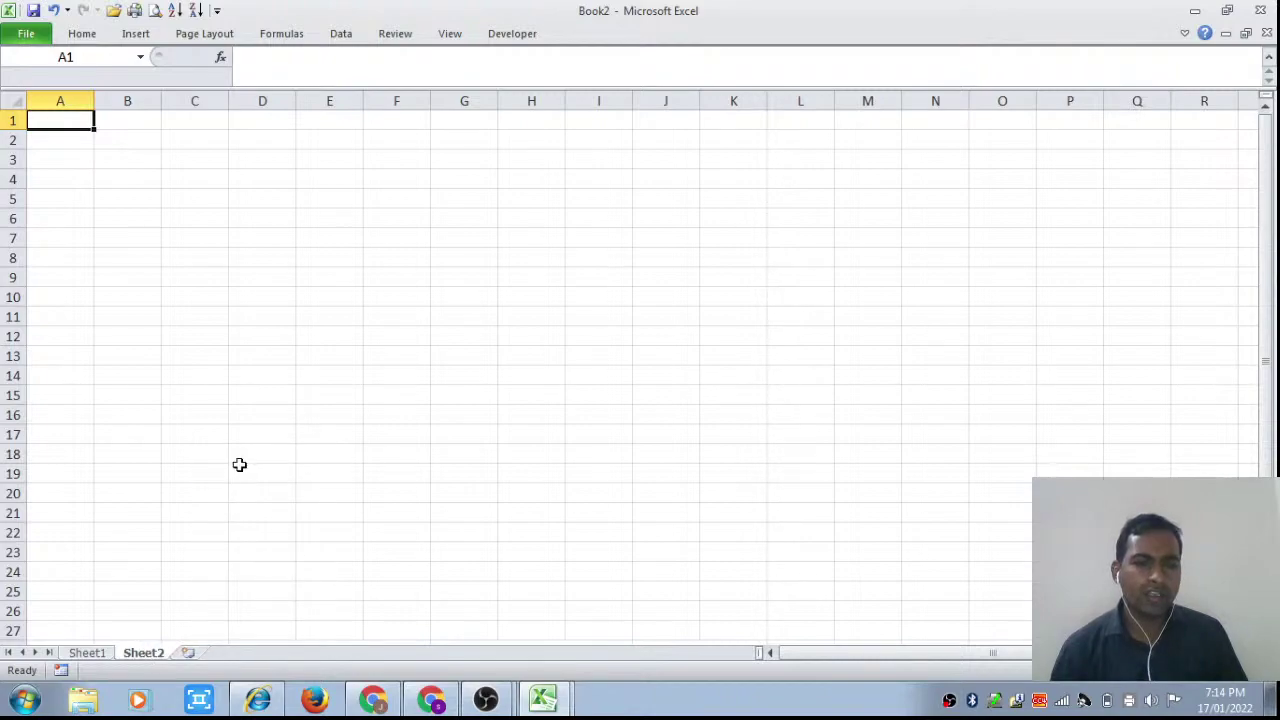
- Insert six new worksheets, Sheet4 through Sheet9
left_click(187, 652)
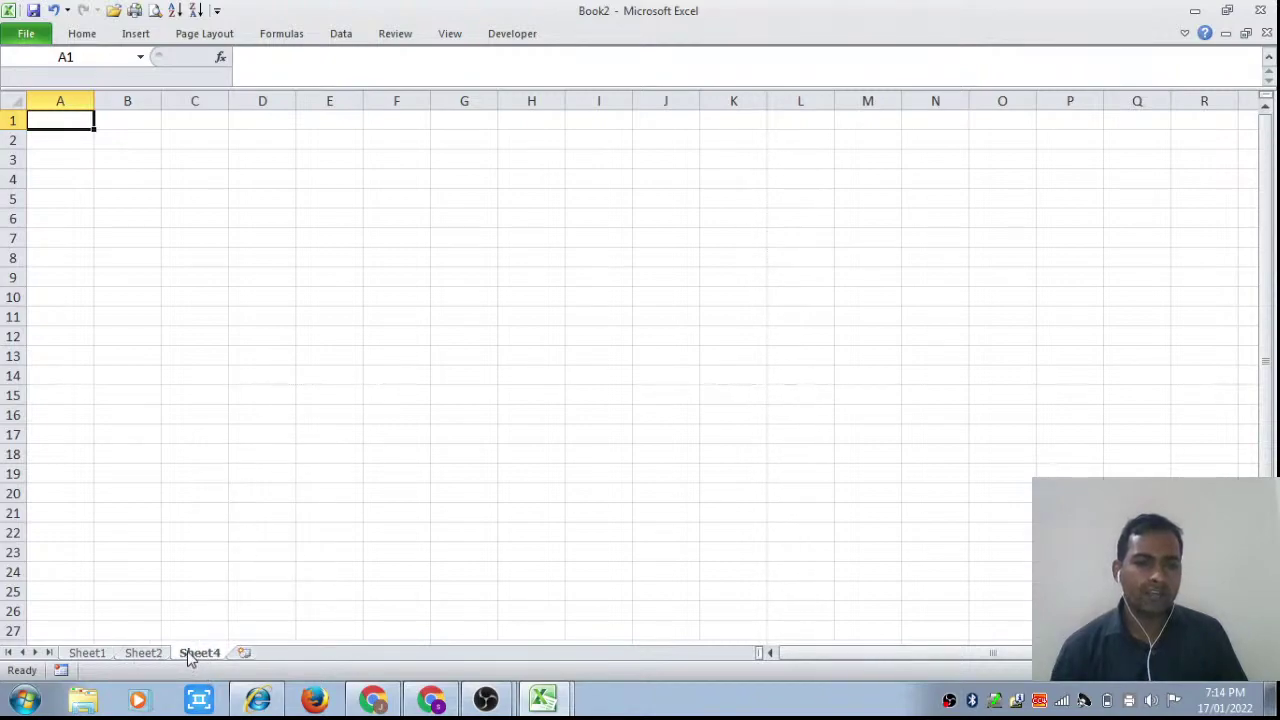
left_click(245, 653)
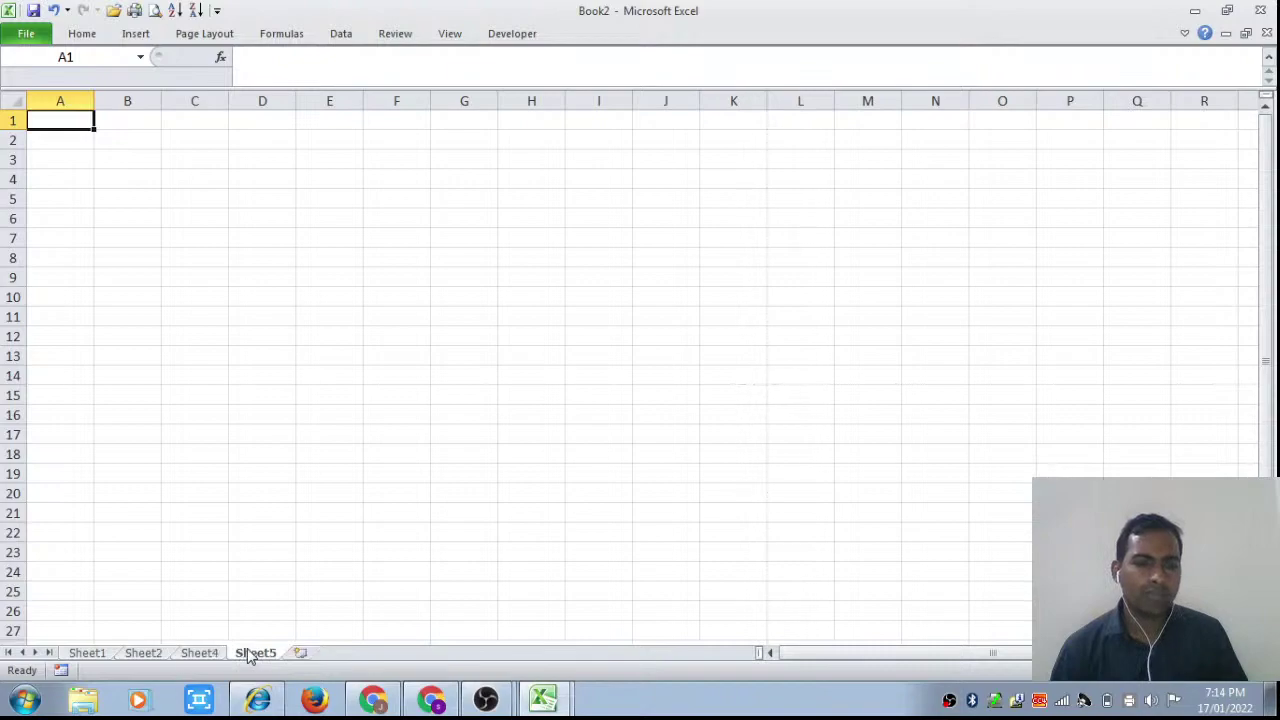
left_click(300, 653)
left_click(356, 653)
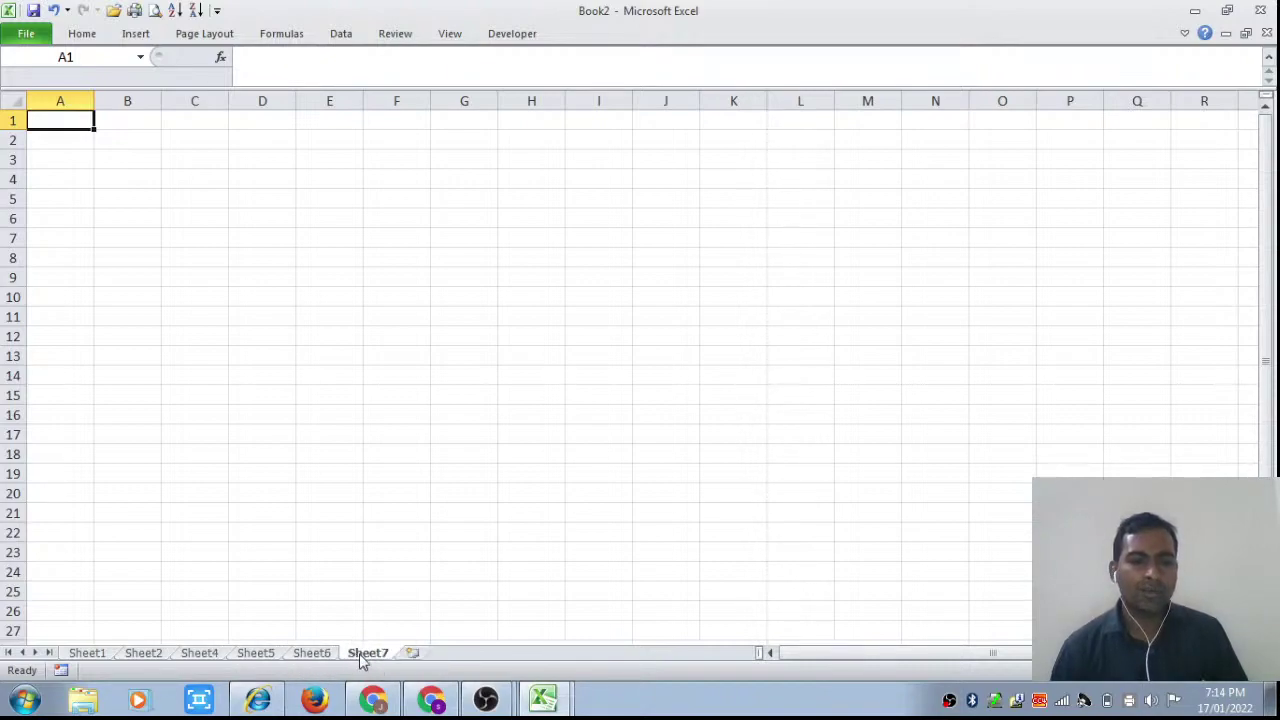
left_click(412, 653)
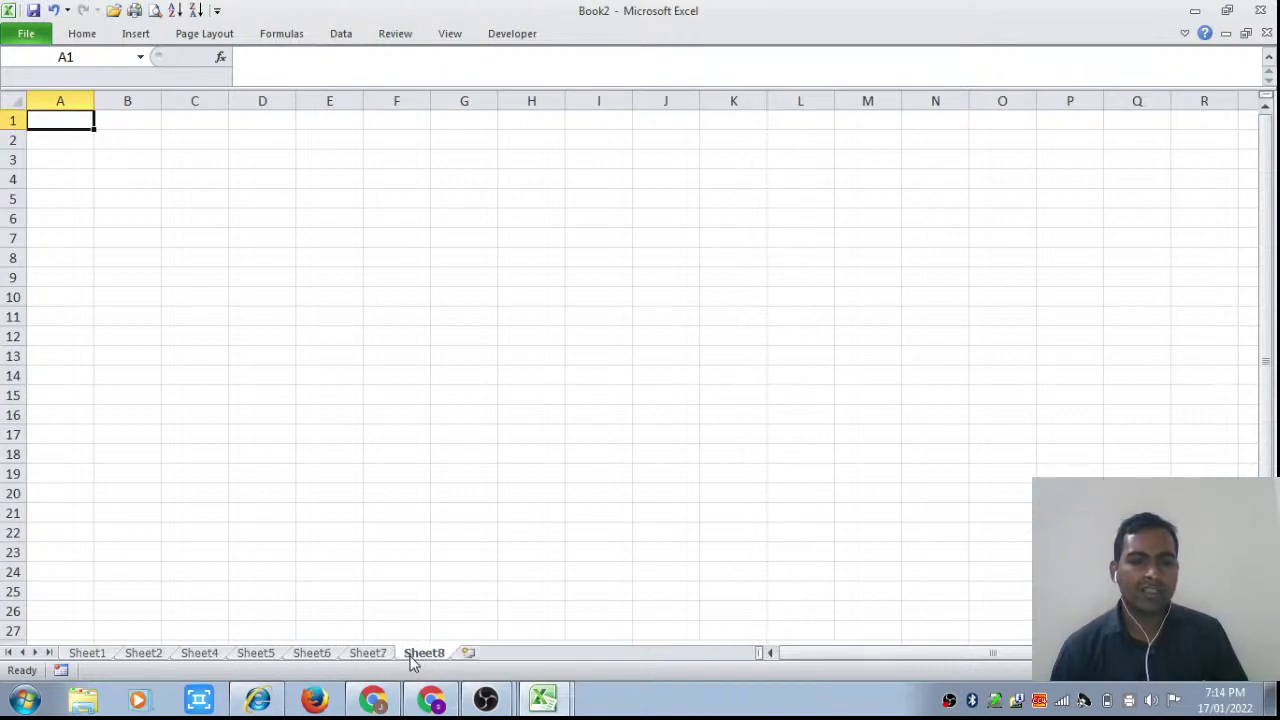
left_click(476, 653)
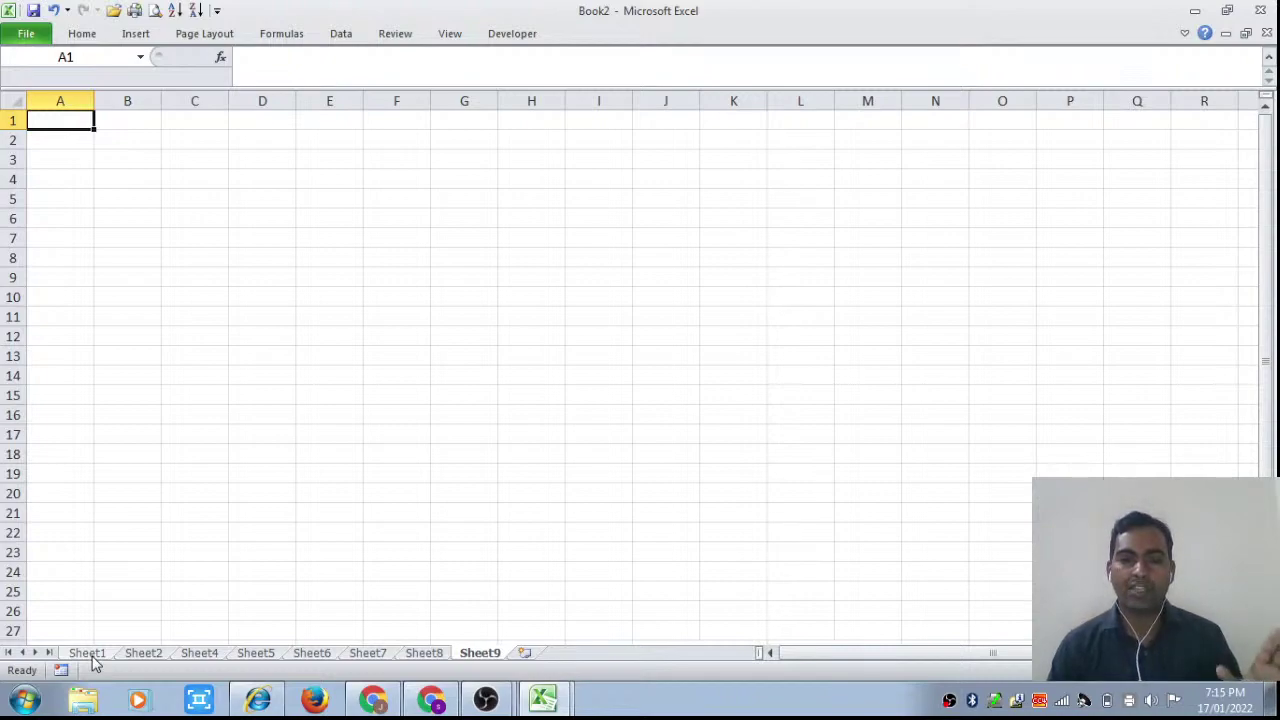
- Switch through Sheet1 and Sheet4 to Sheet5, then show the Home commands
left_click(90, 658)
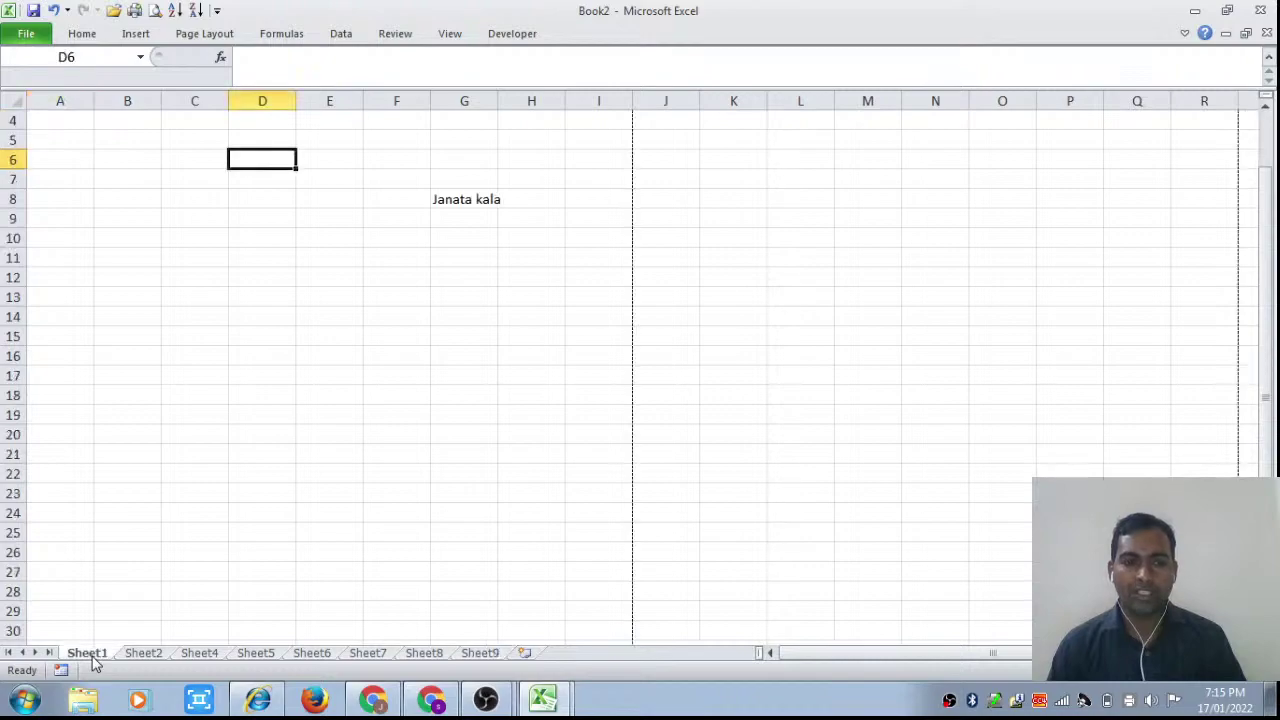
left_click(198, 660)
left_click(255, 658)
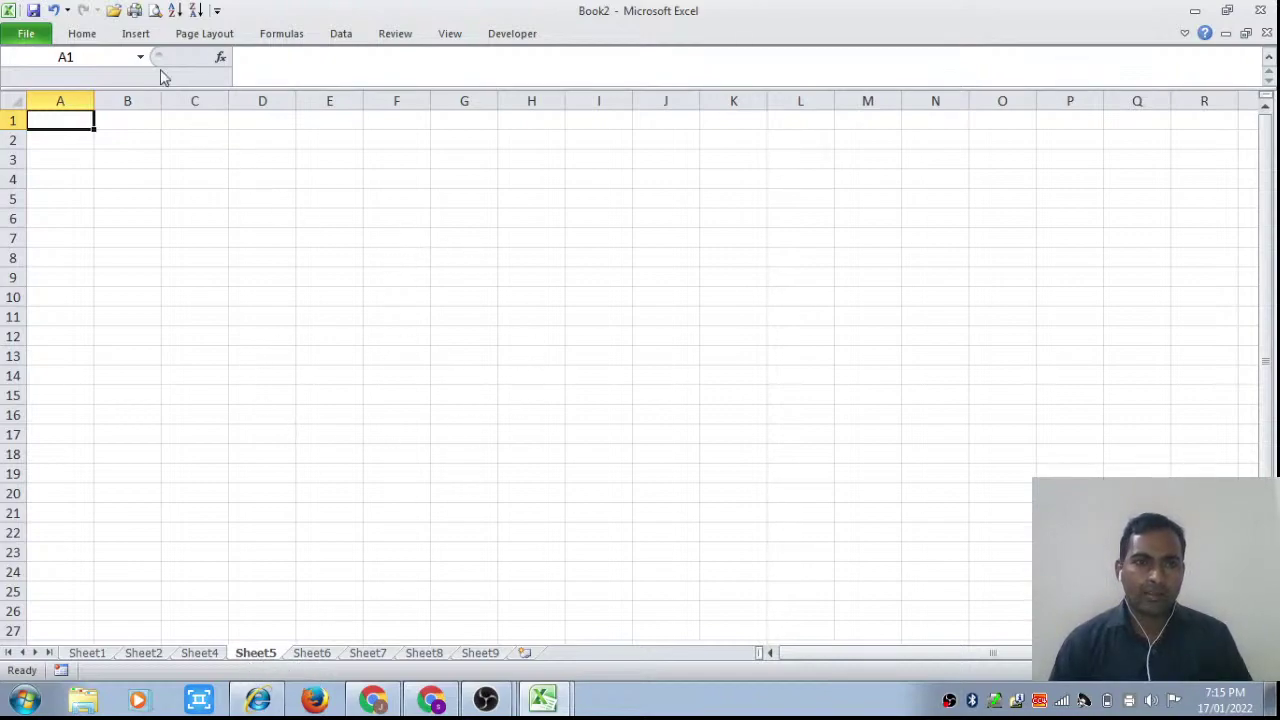
left_click(98, 37)
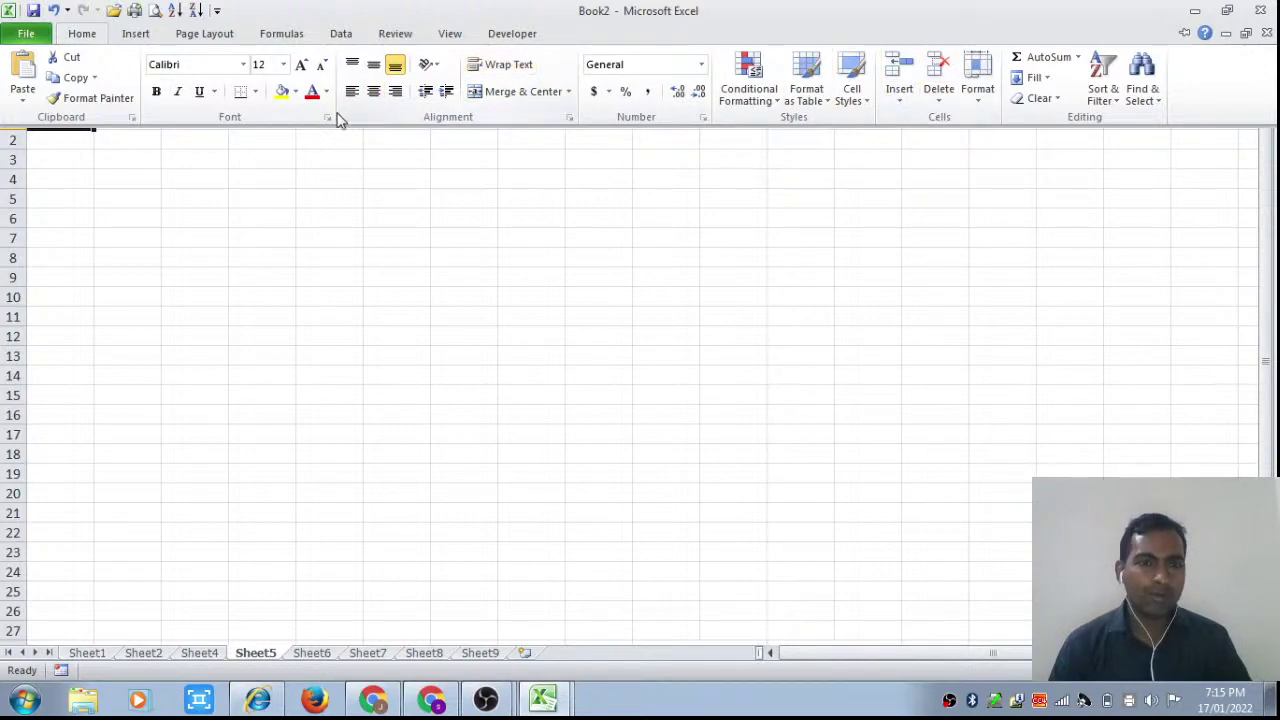
- View the Insert commands, dismiss them, then show the Page Layout commands
left_click(136, 36)
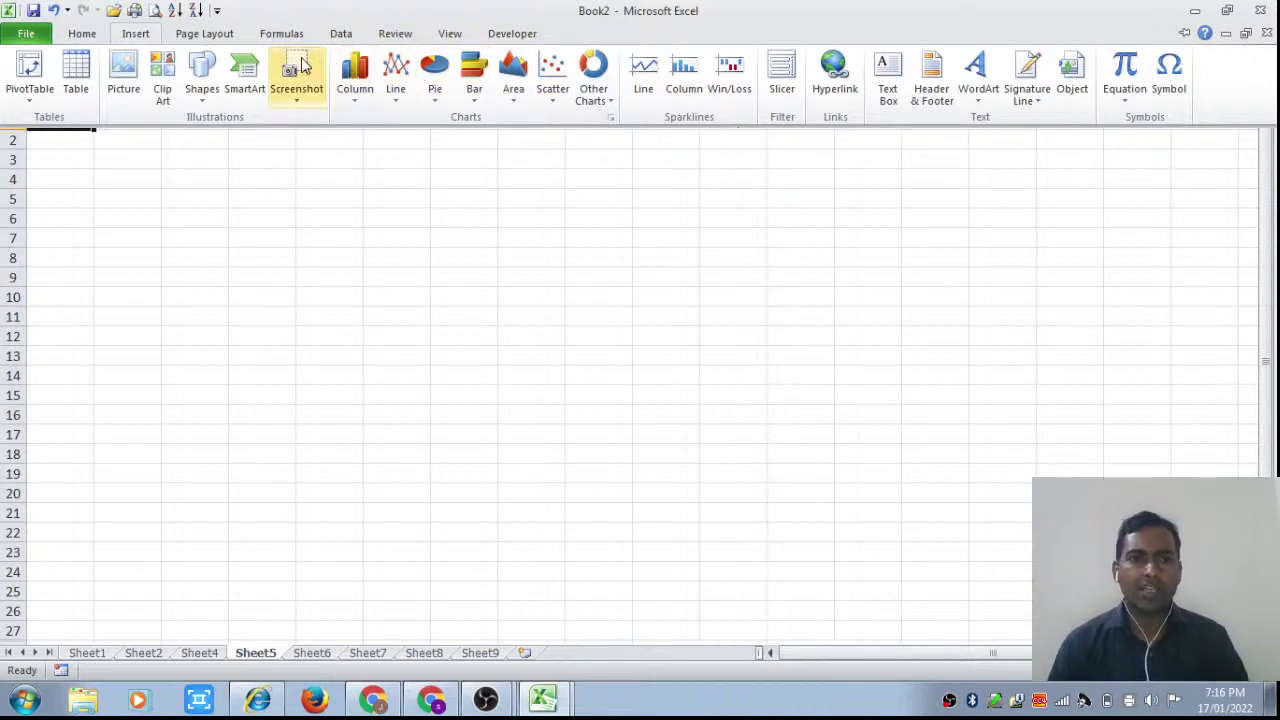
key("Escape")
left_click(217, 36)
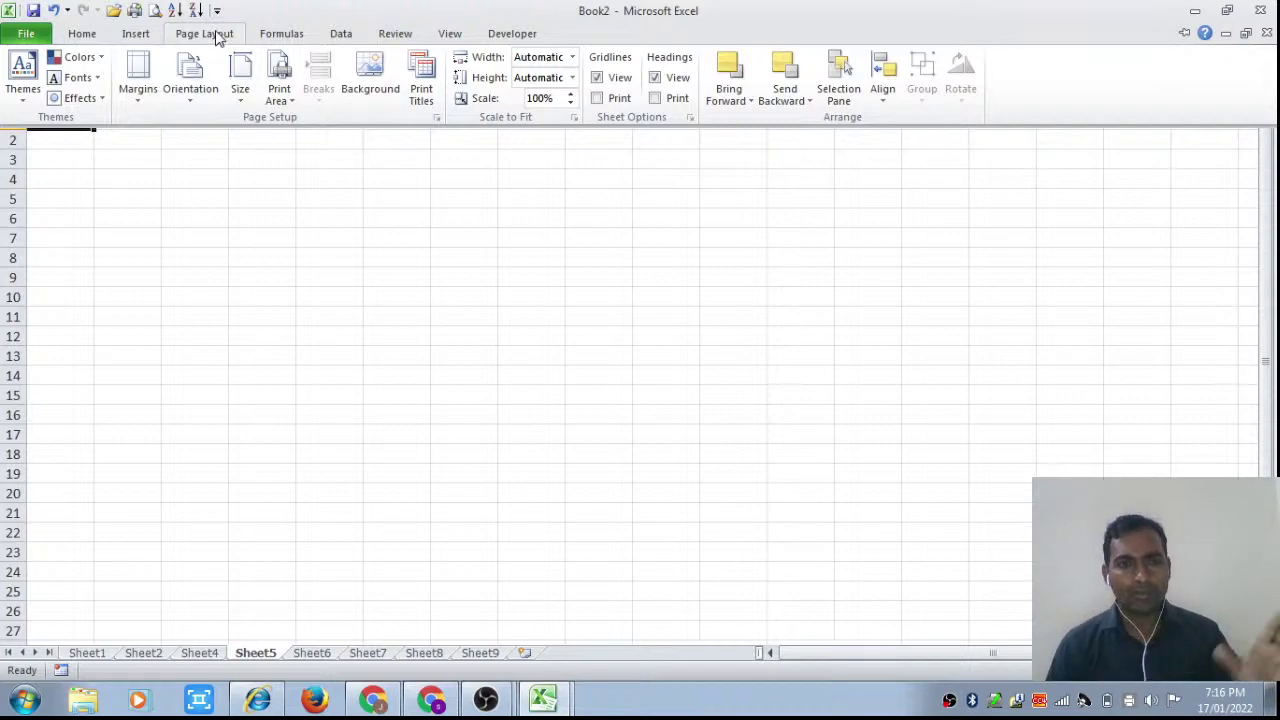
- Browse the Formulas, Data, Review and View ribbon tabs, ending on the Developer commands
left_click(280, 34)
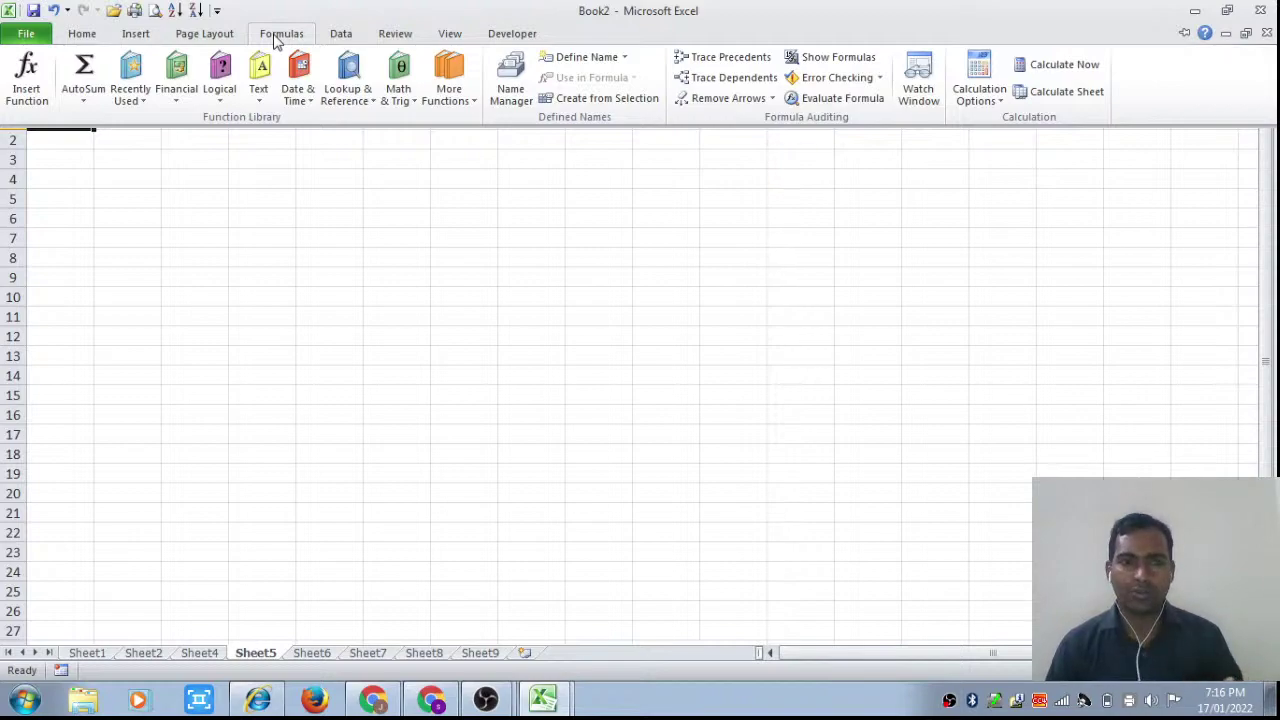
left_click(338, 36)
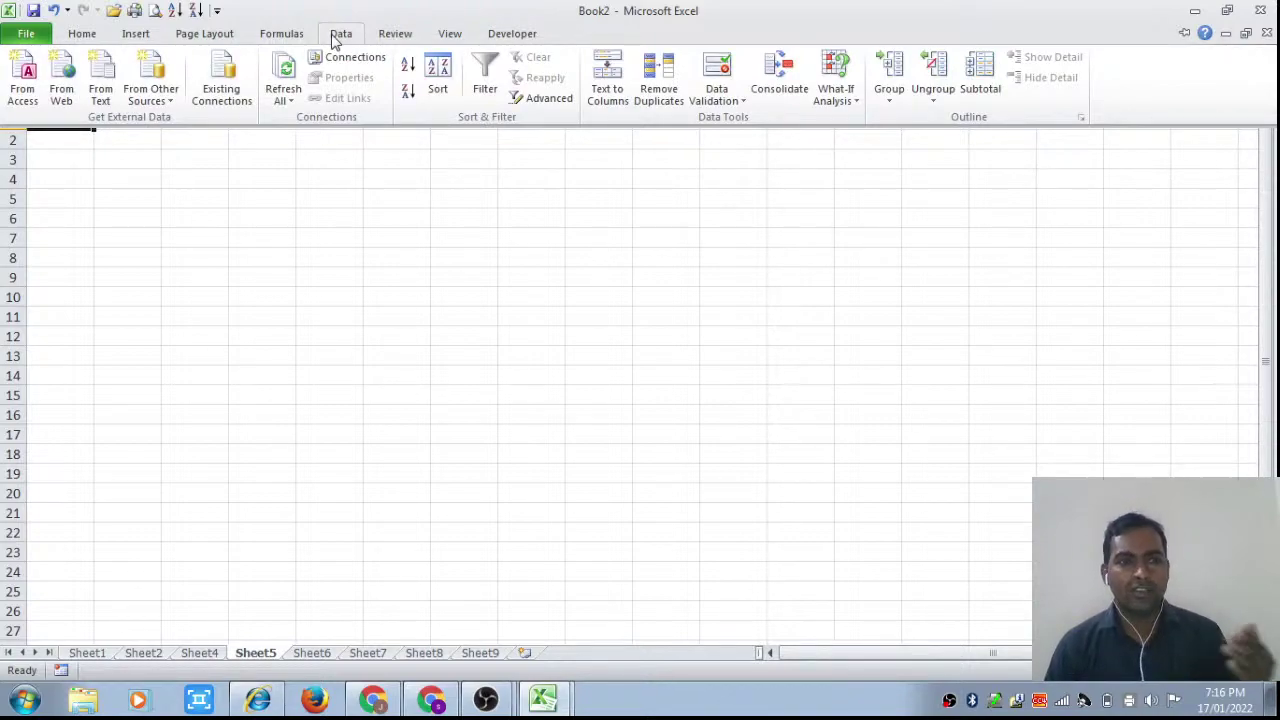
left_click(388, 38)
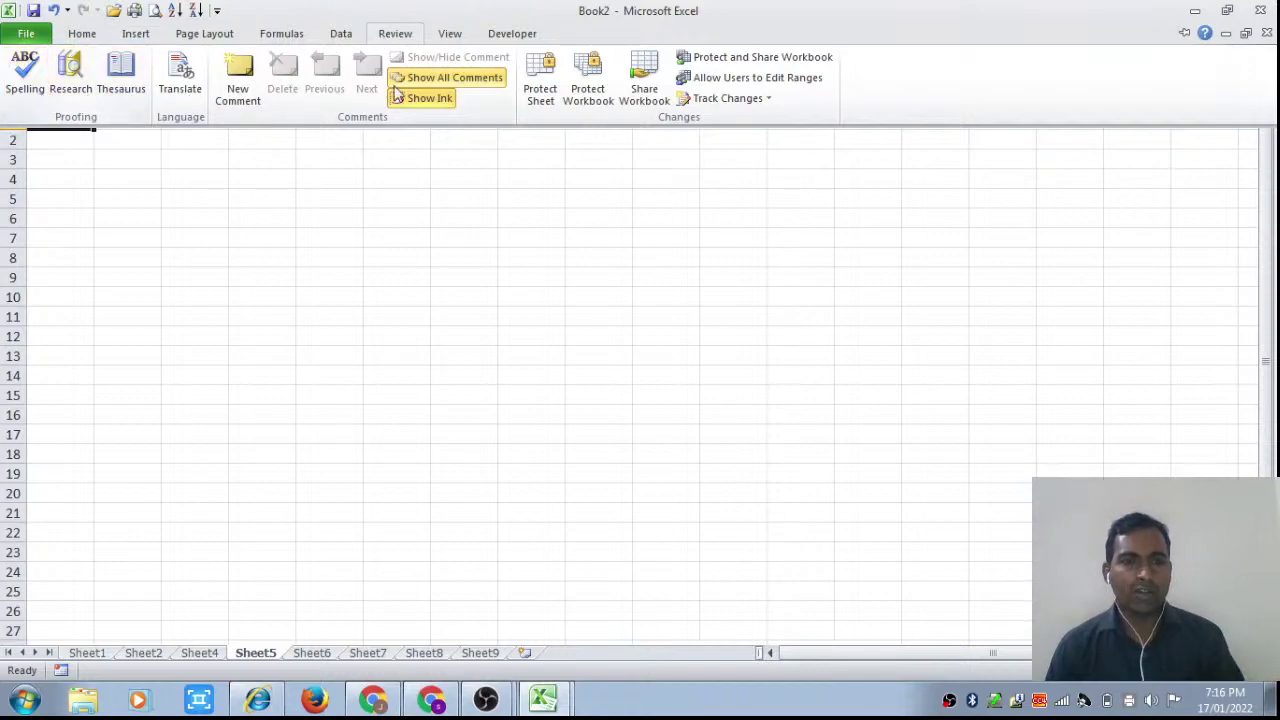
left_click(450, 36)
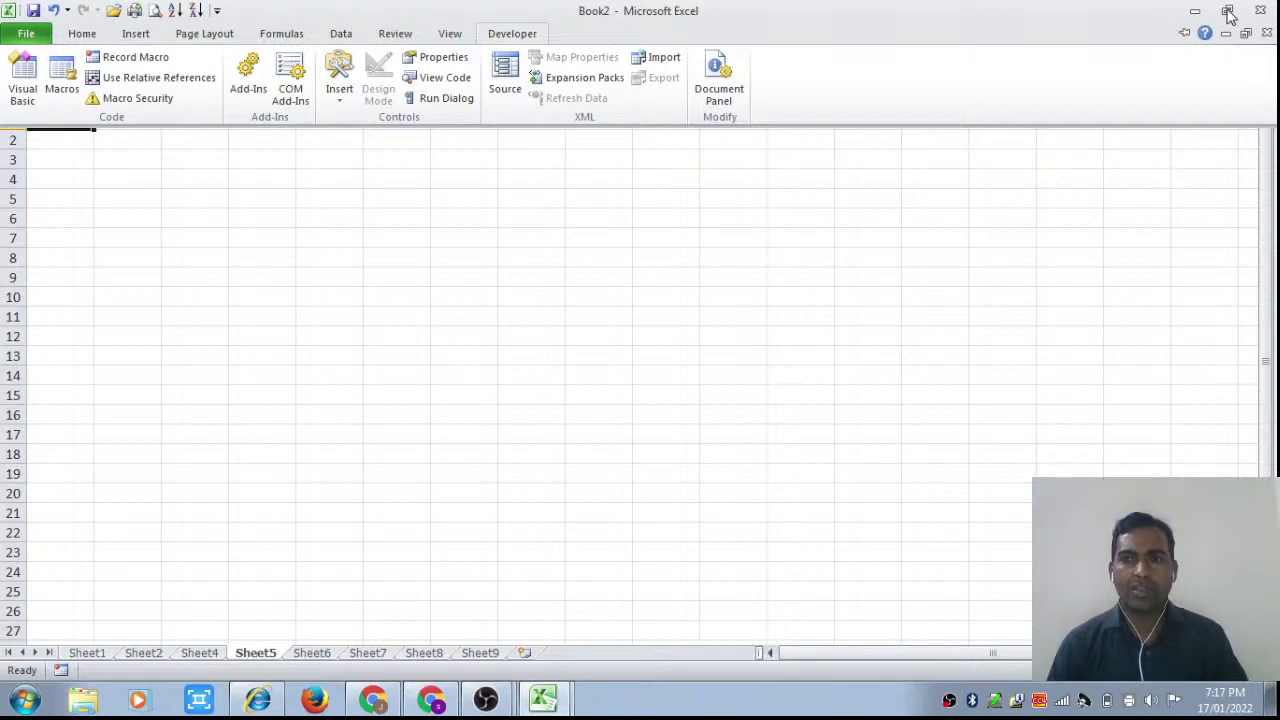
- Restore down the Excel and workbook windows, re-maximize Excel, then minimize it to the desktop
left_click(1228, 11)
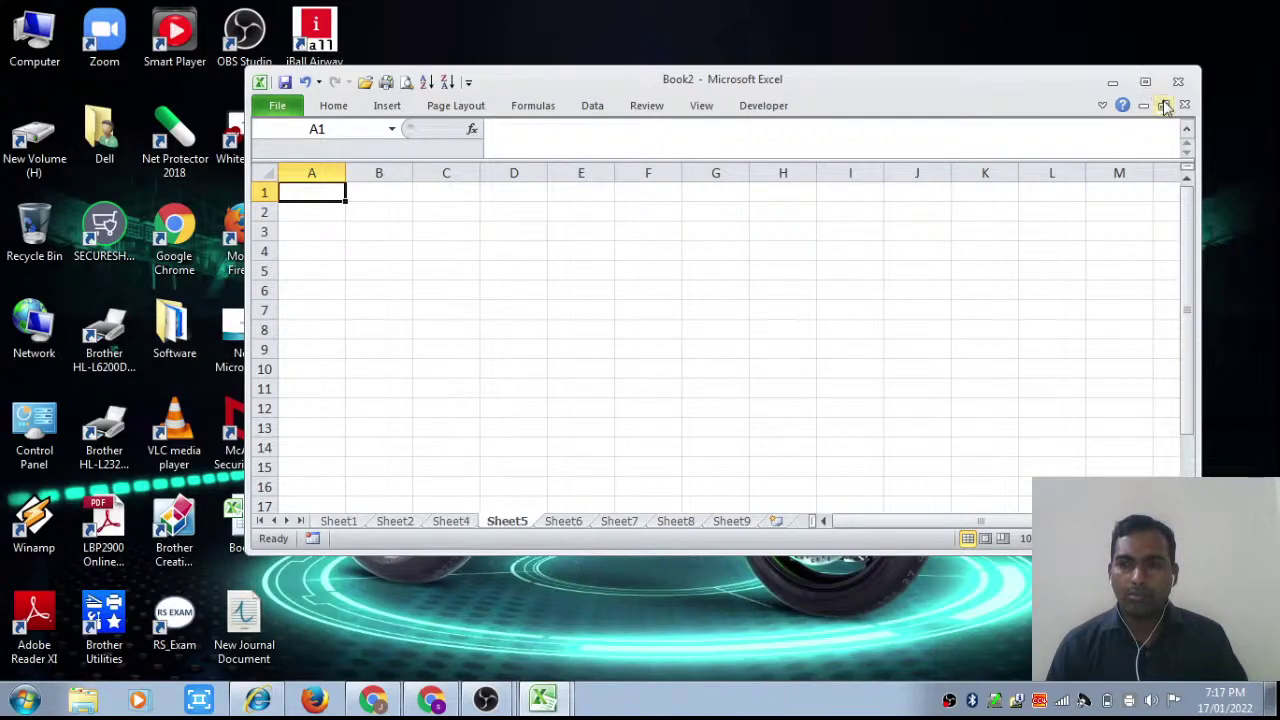
left_click(1164, 105)
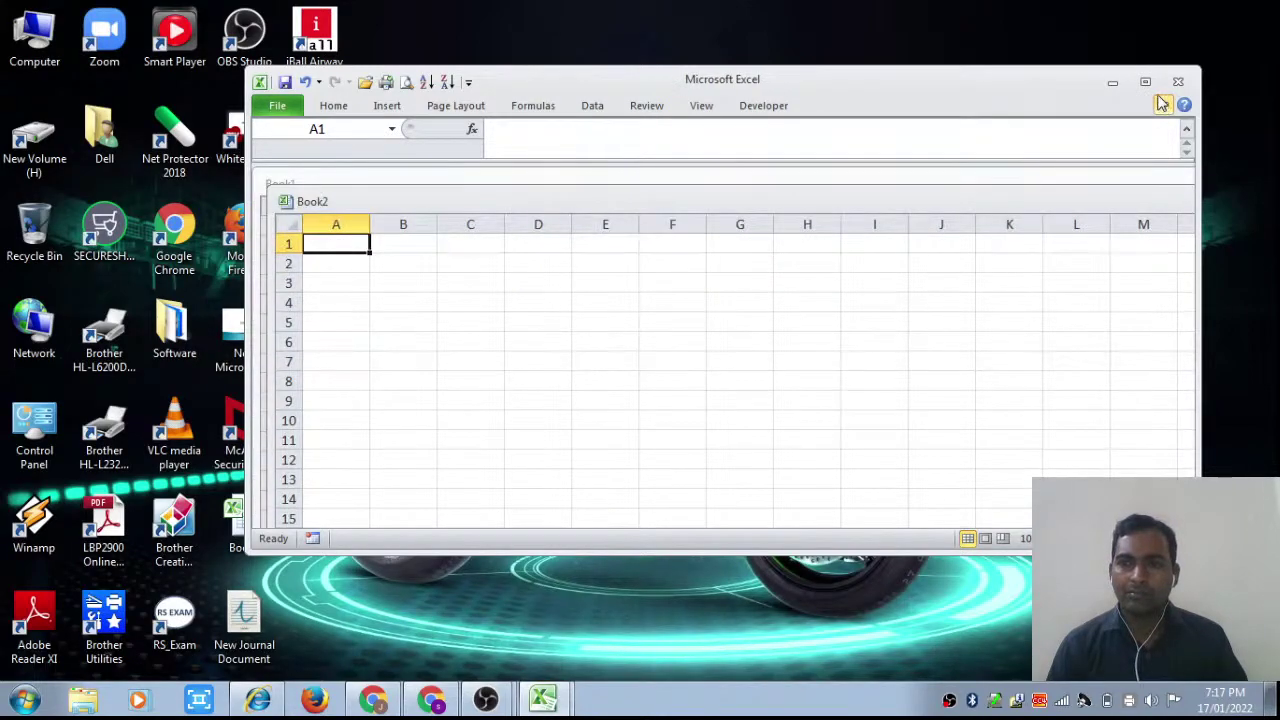
left_click(1145, 81)
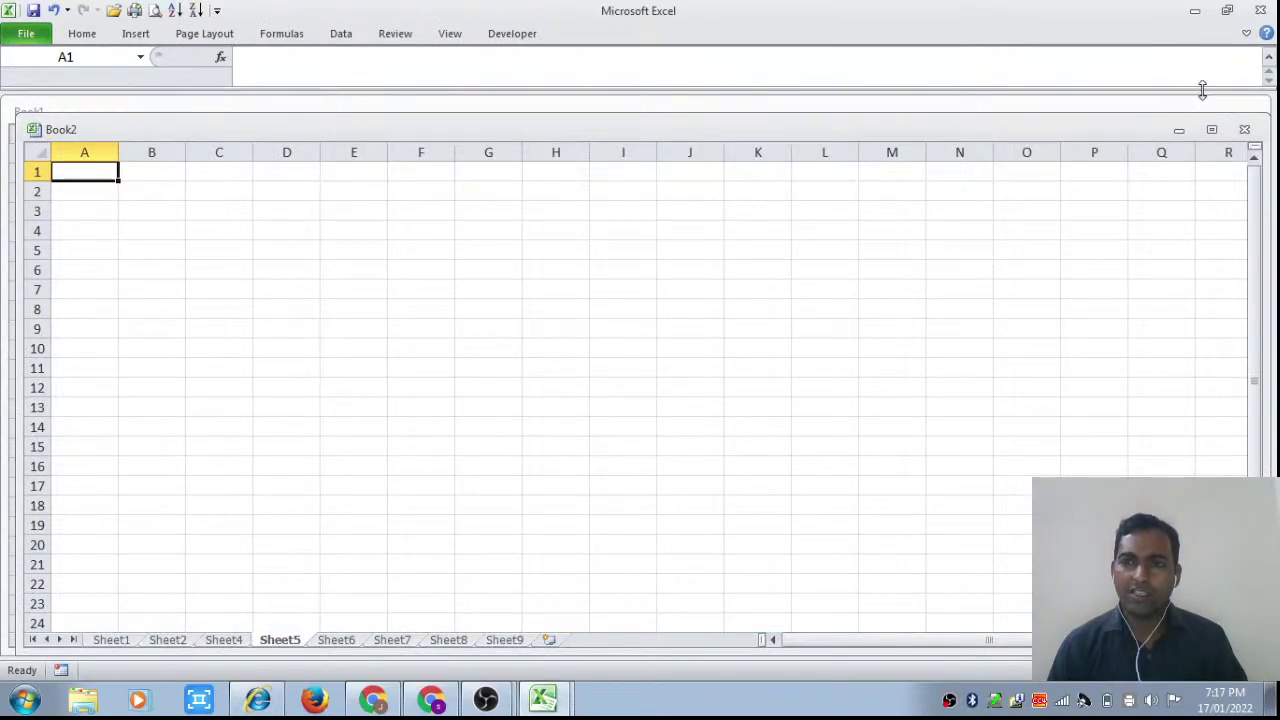
left_click(1197, 17)
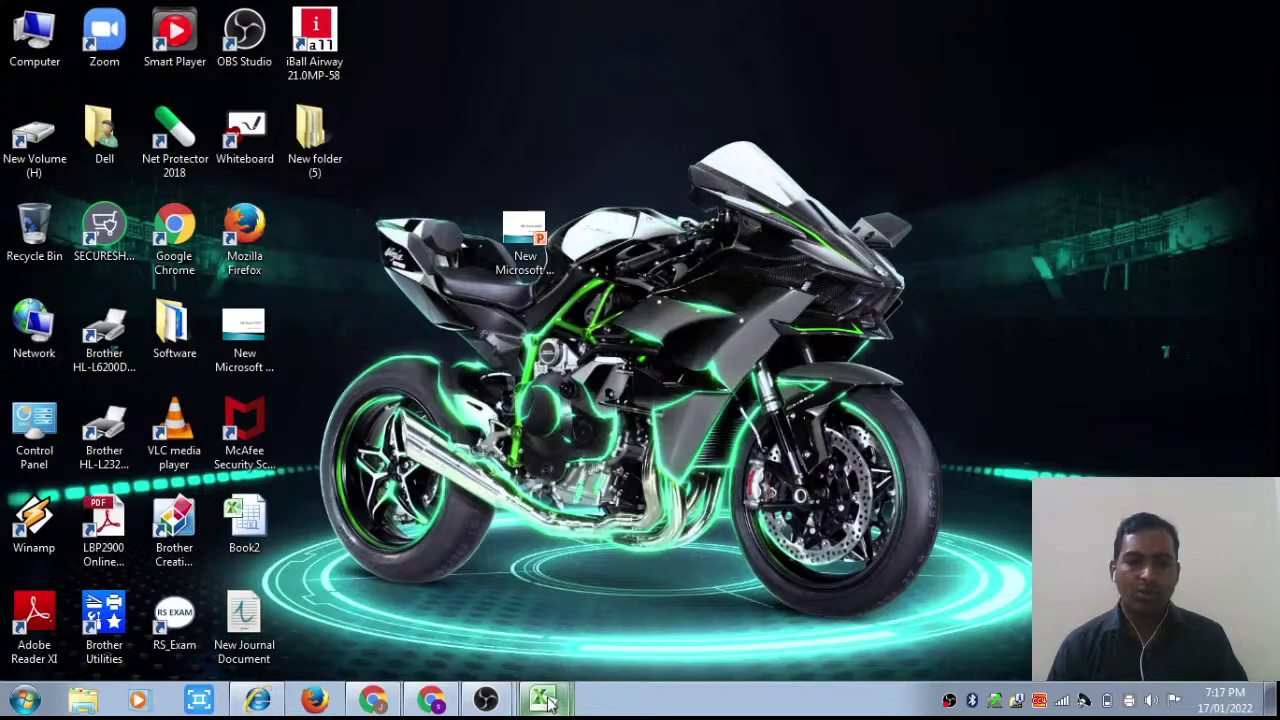
- Bring Excel back from the taskbar, show Book2, then switch back to Book1
left_click(548, 702)
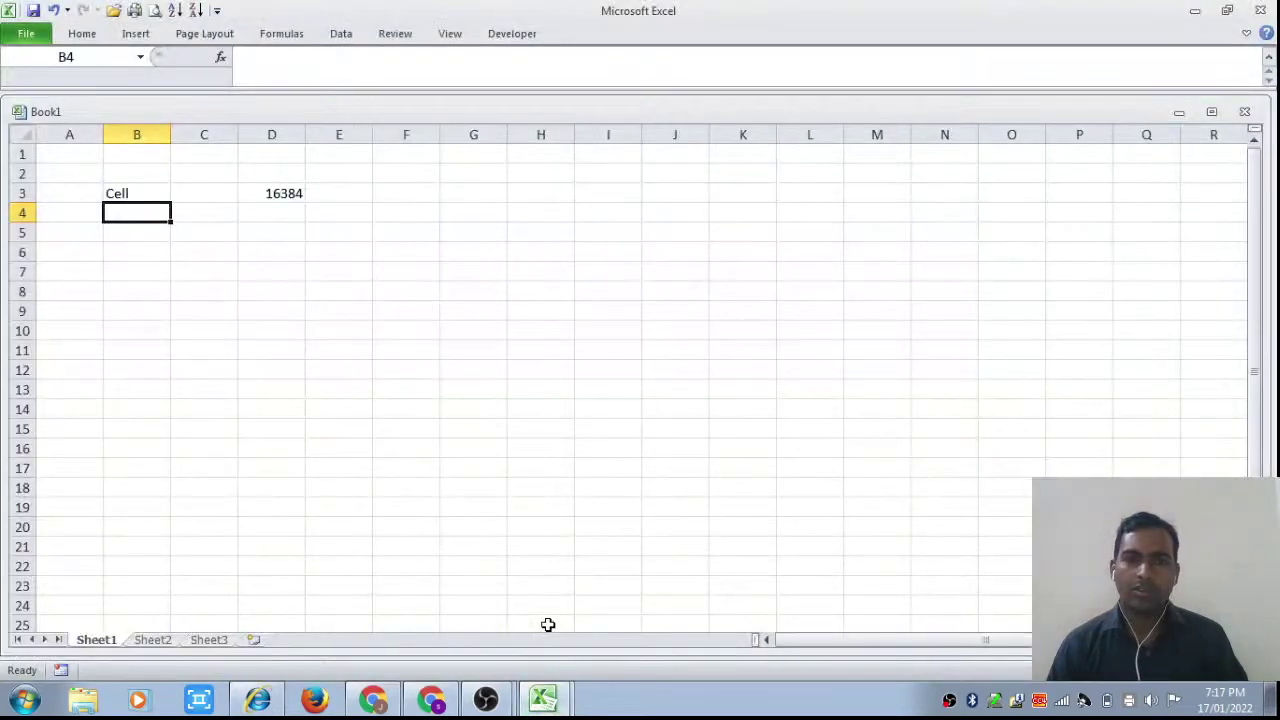
left_click(543, 697)
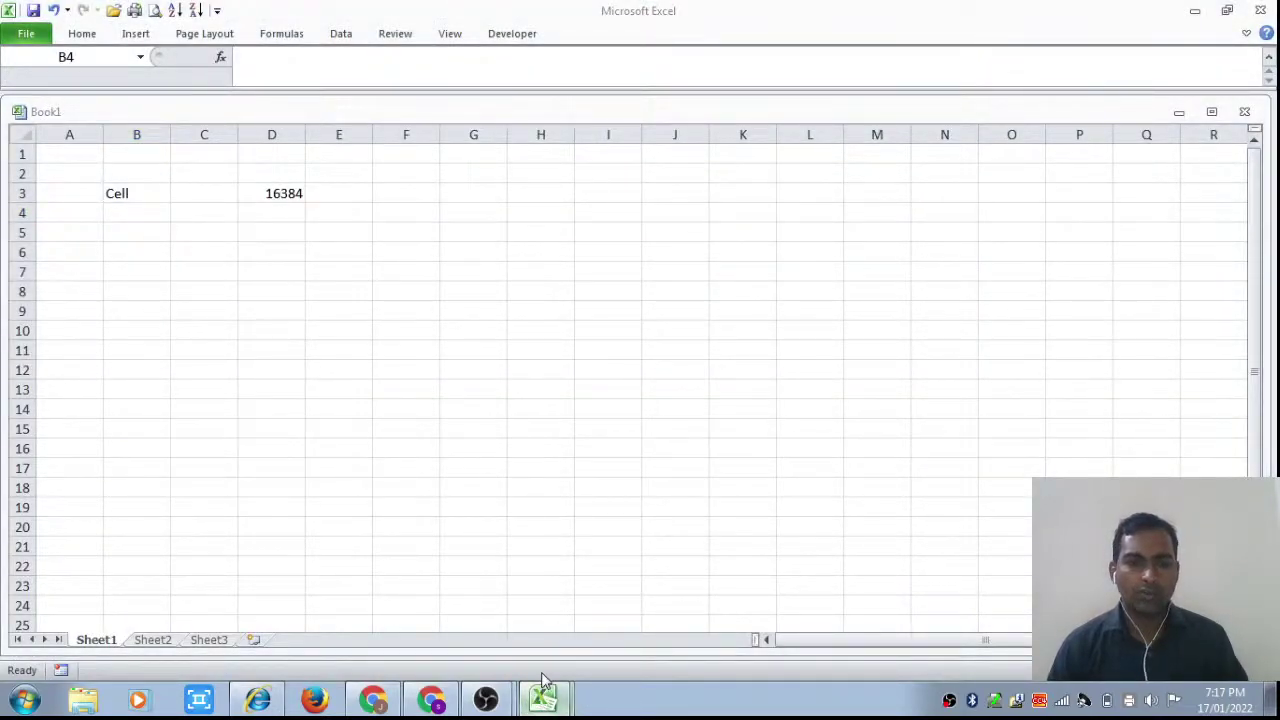
left_click(543, 680)
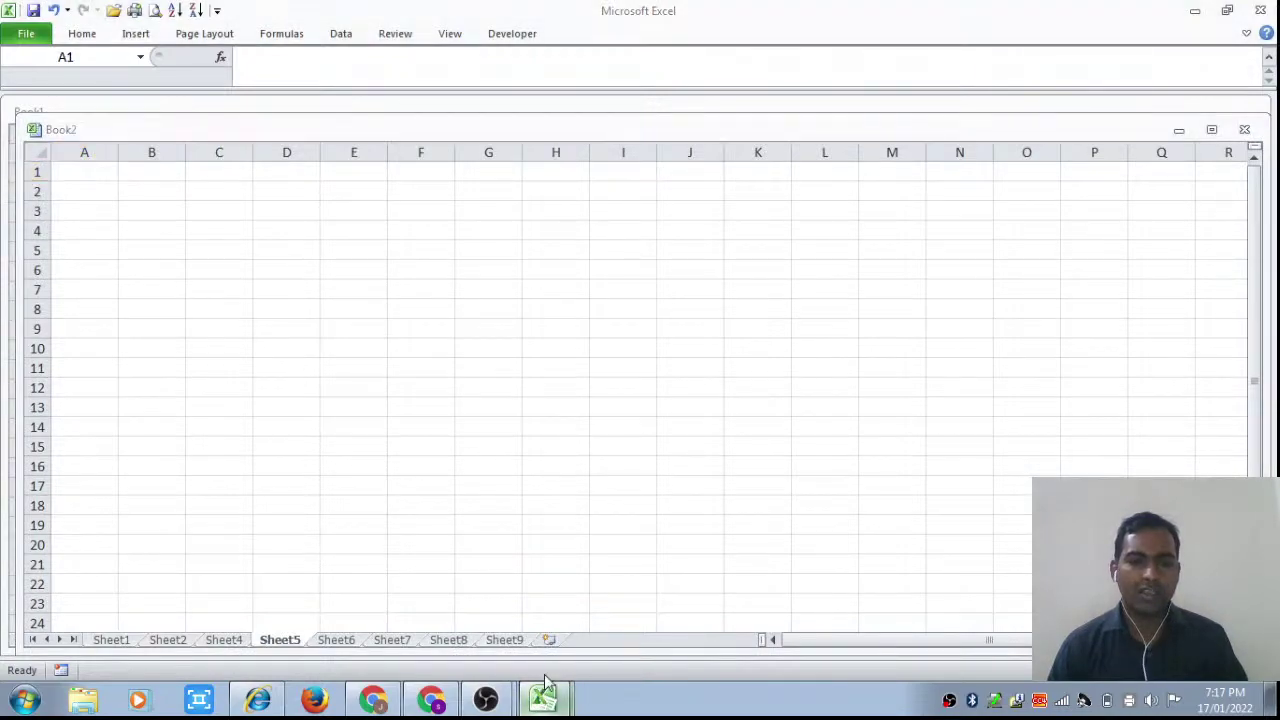
key("ctrl+Tab")
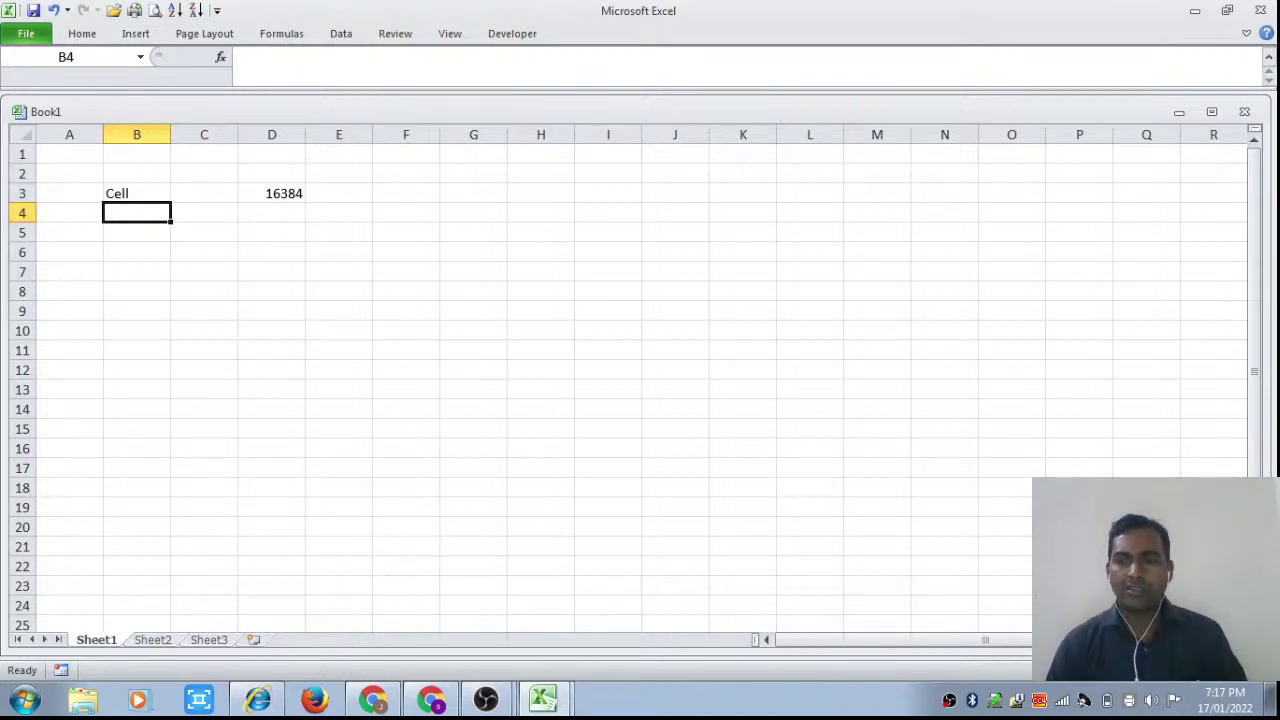
- Scroll Book1's Sheet1, view the Home commands, collapse the ribbon, and switch to OBS Studio
left_click_drag(1258, 462, 1258, 466)
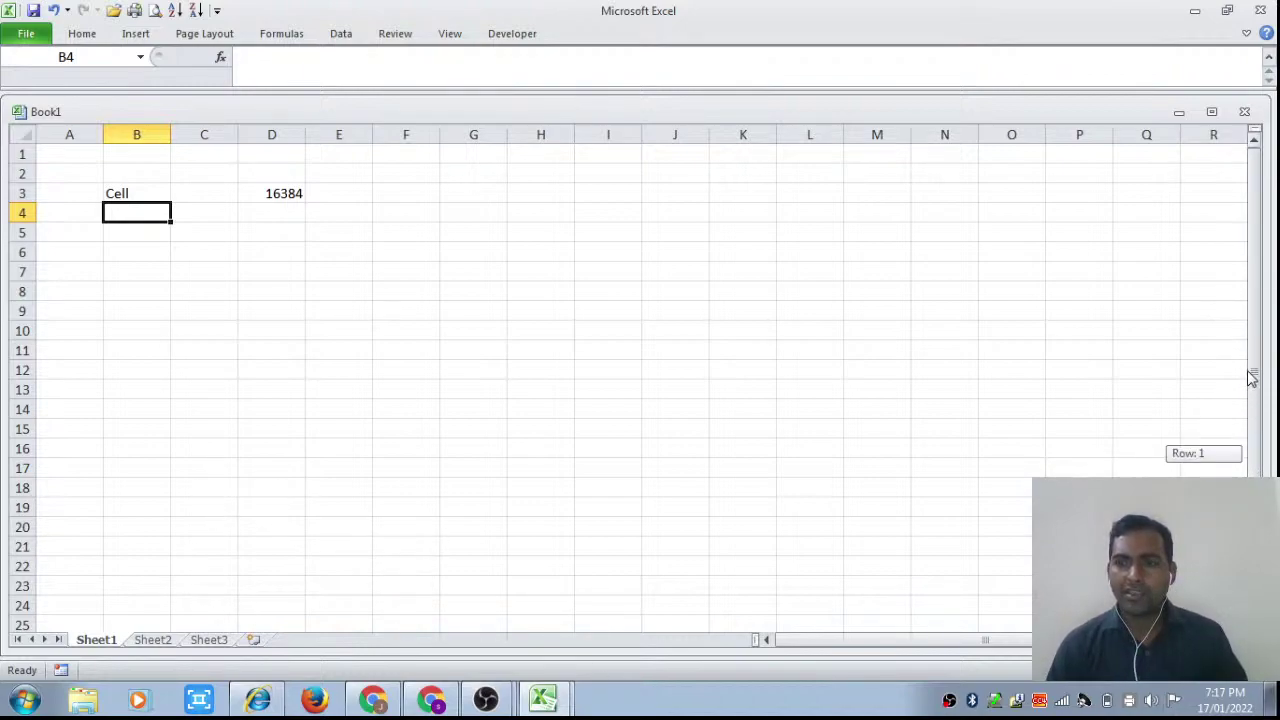
left_click(1256, 464)
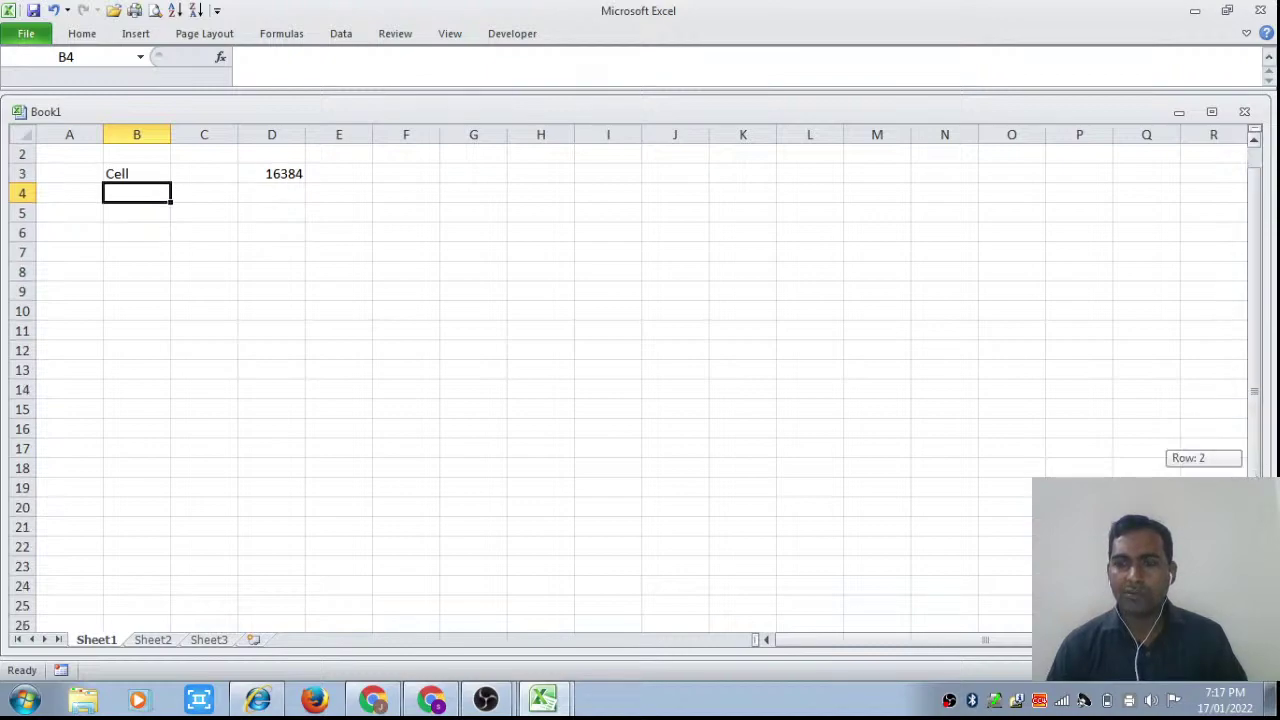
left_click_drag(1260, 448, 1260, 345)
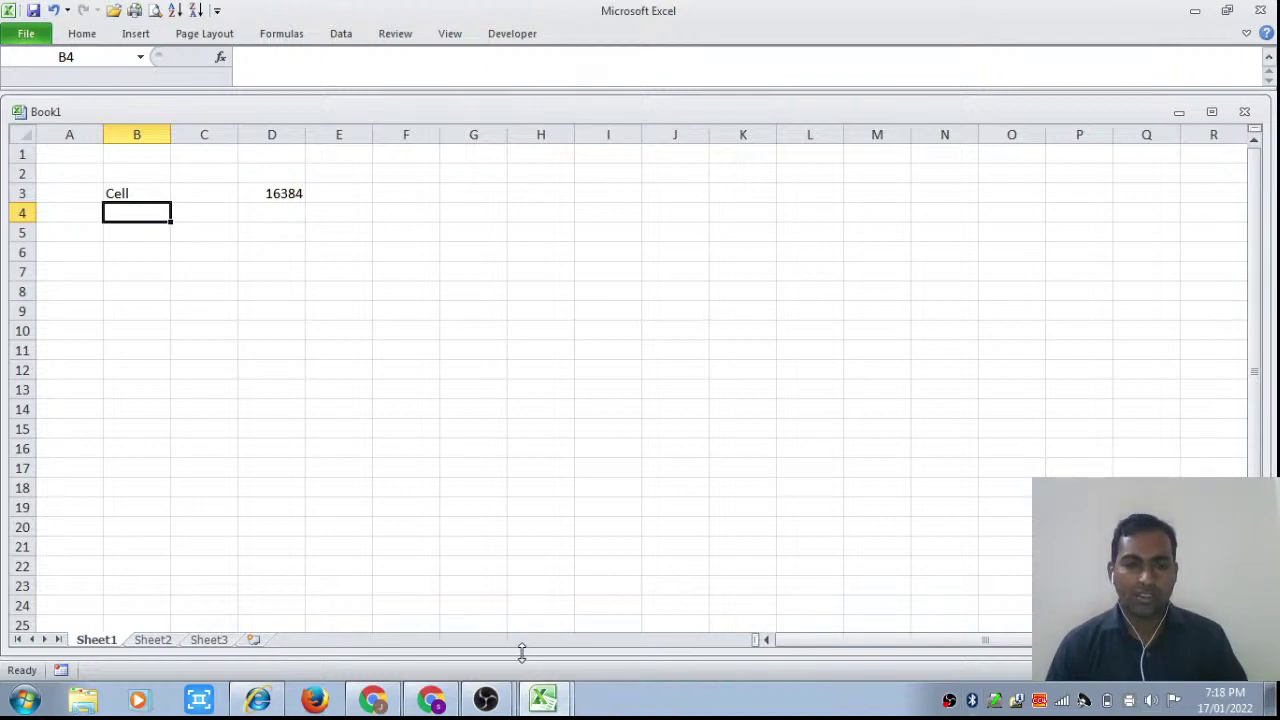
mouse_move(986, 644)
left_mouse_down()
mouse_move(977, 650)
mouse_move(1013, 648)
left_mouse_up()
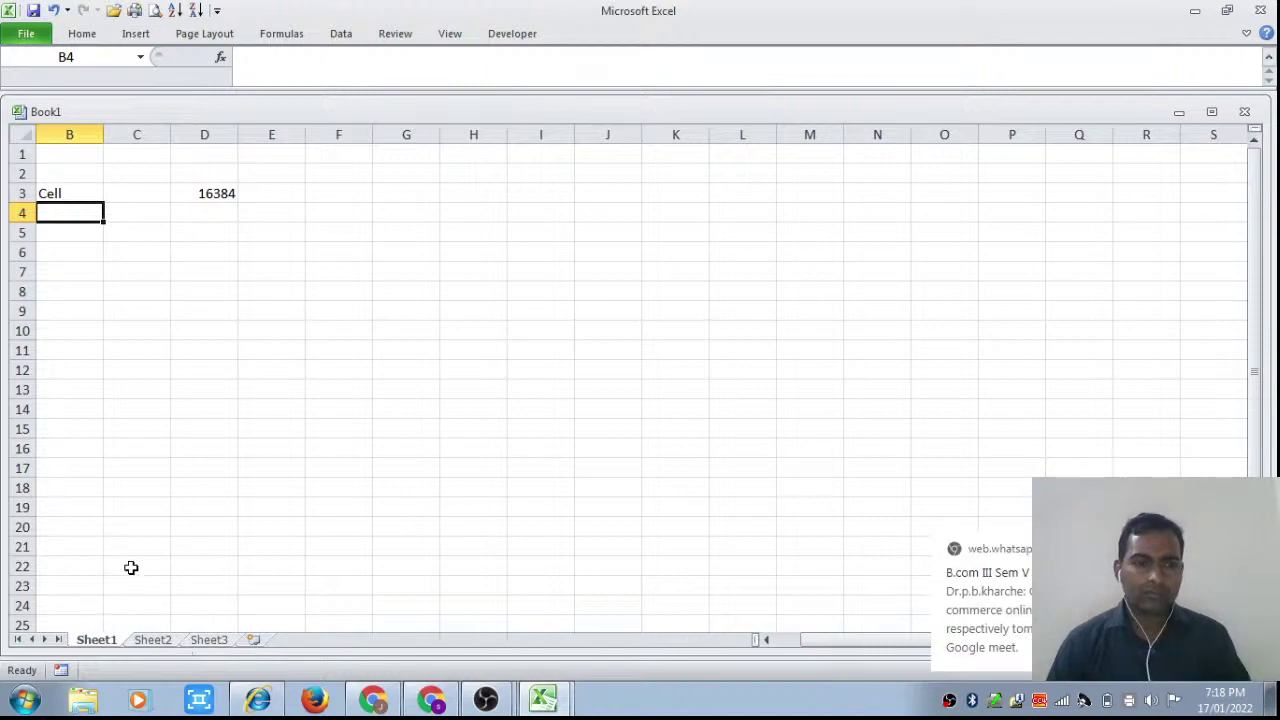
scroll(406, 545, "down", 1)
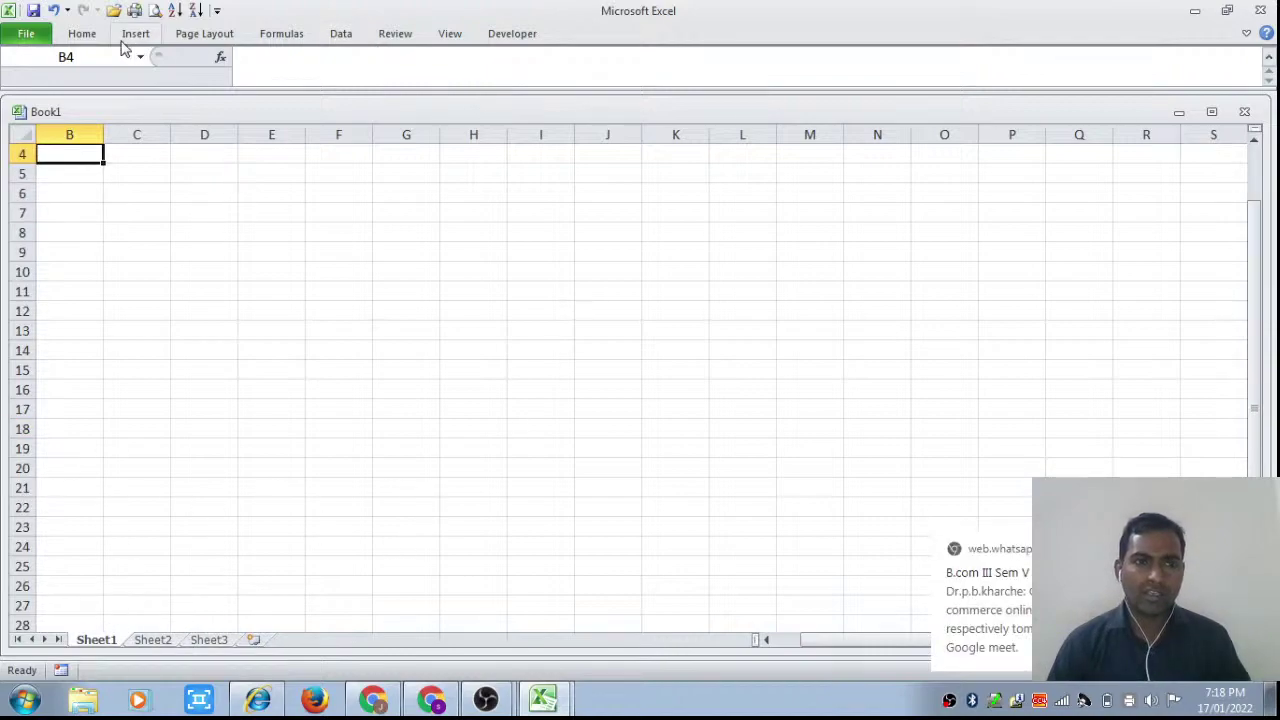
left_click(83, 38)
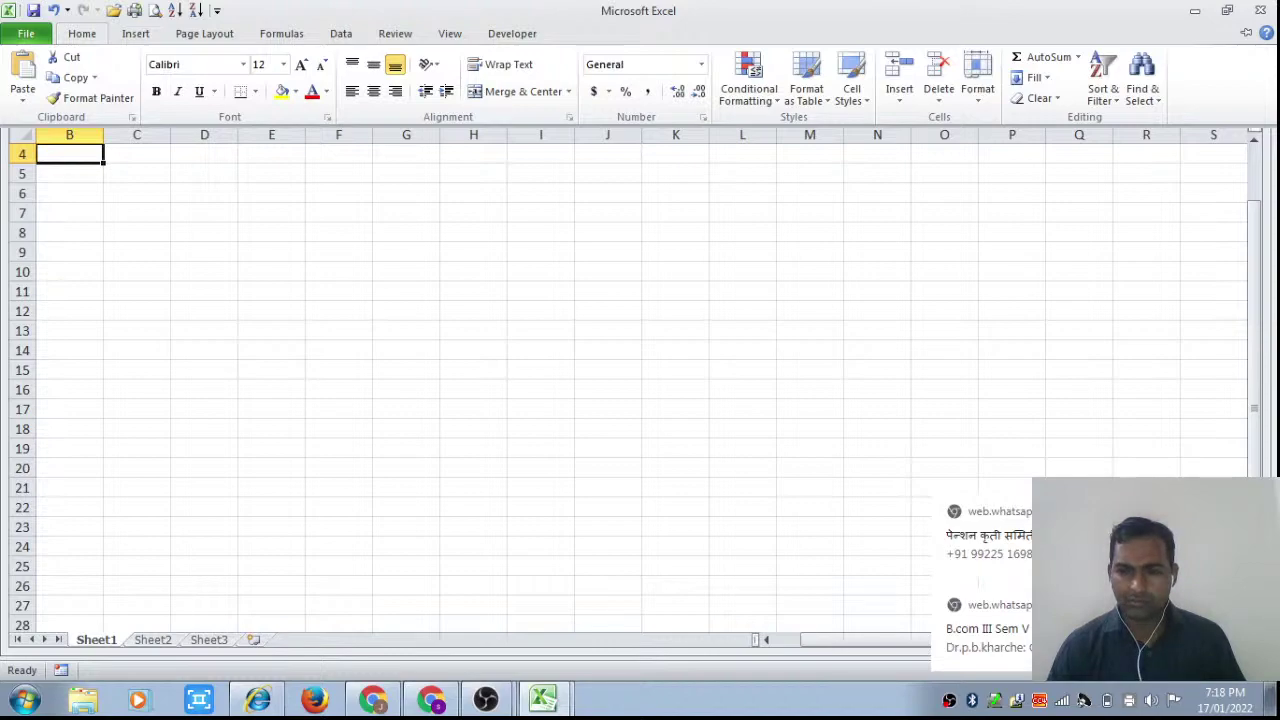
key("ctrl+F1")
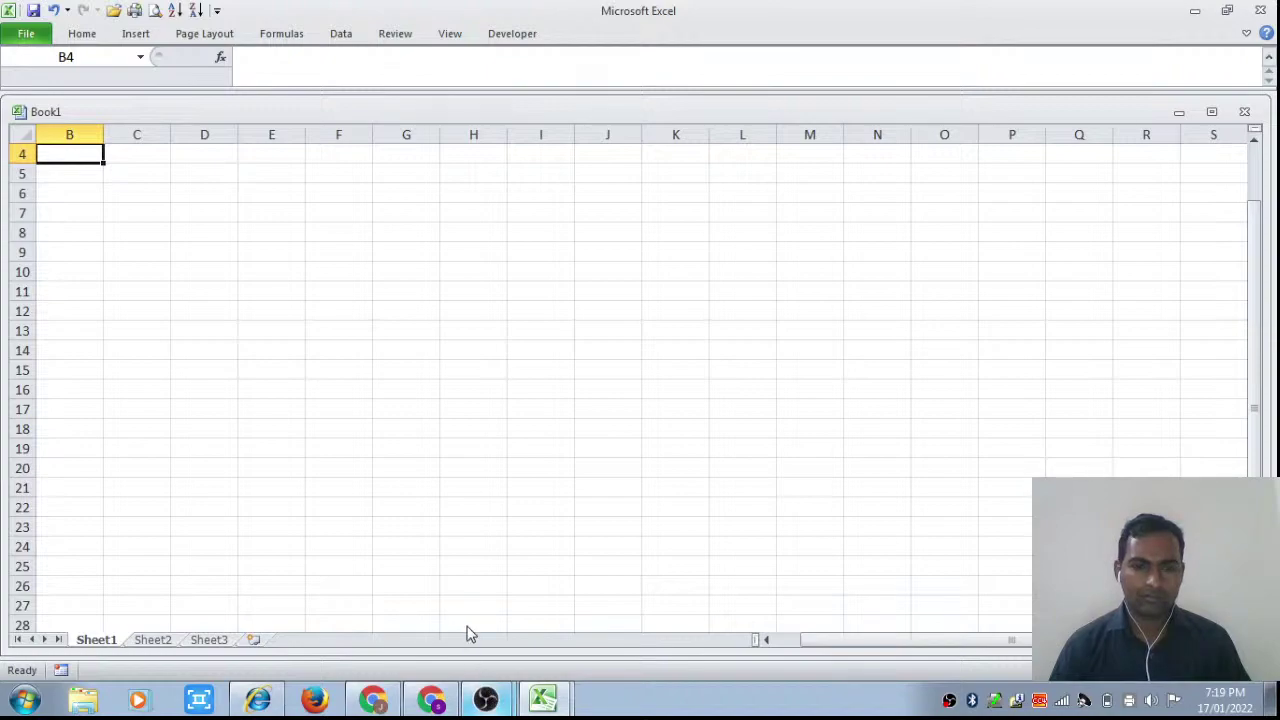
key("alt+Tab")
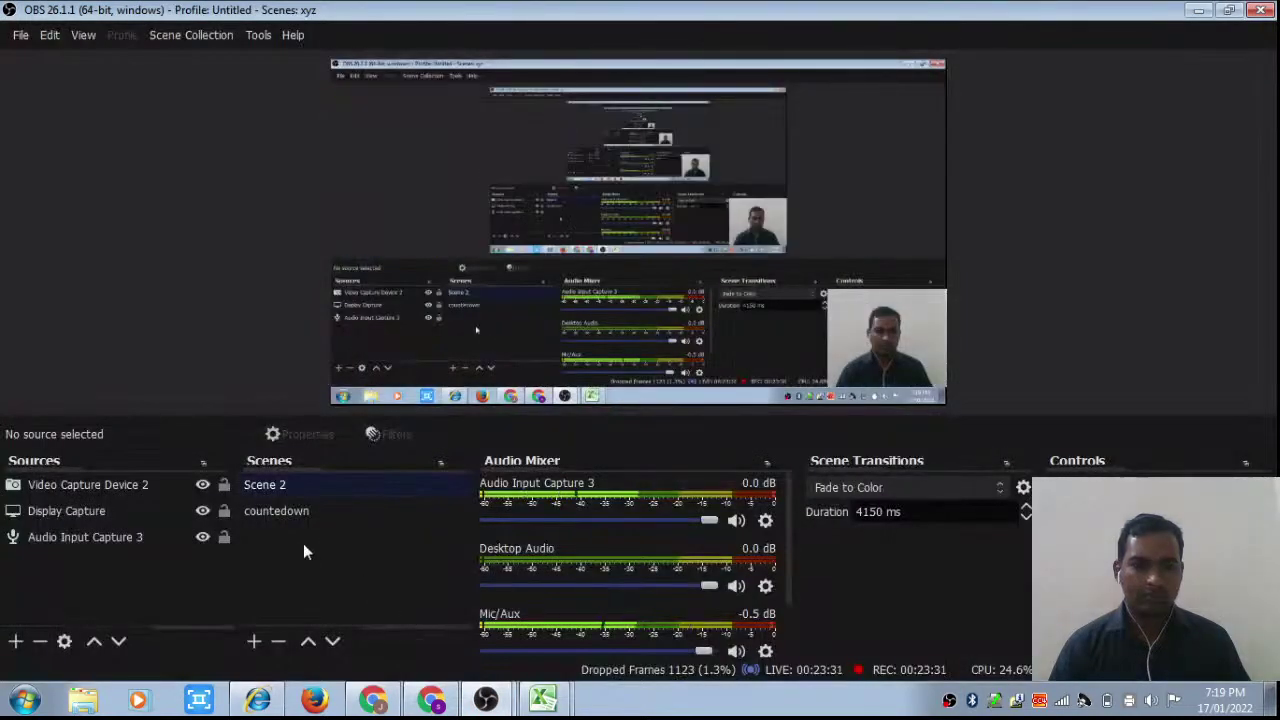